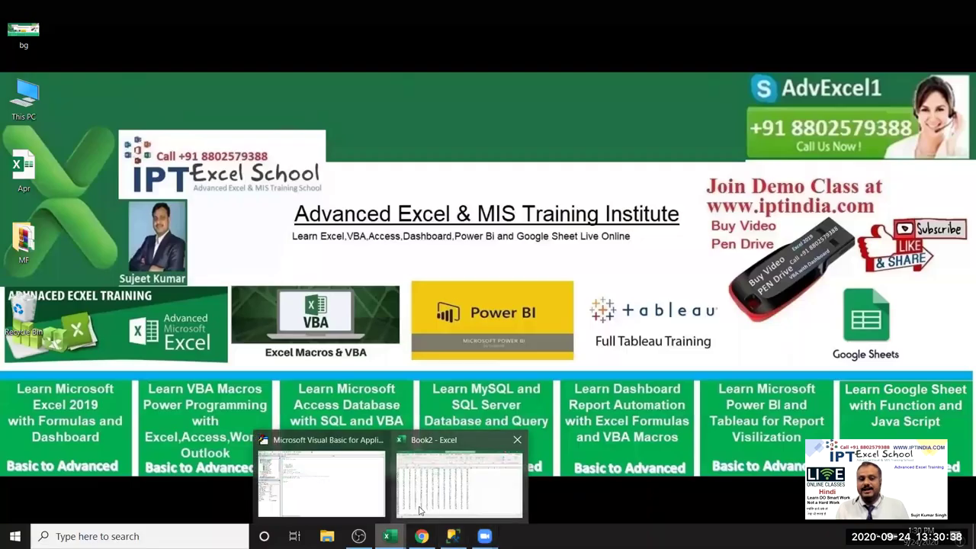
Step: Open Book2 full-screen from the taskbar, showing Sheet4's A1:L27 number grid
left_click(419, 505)
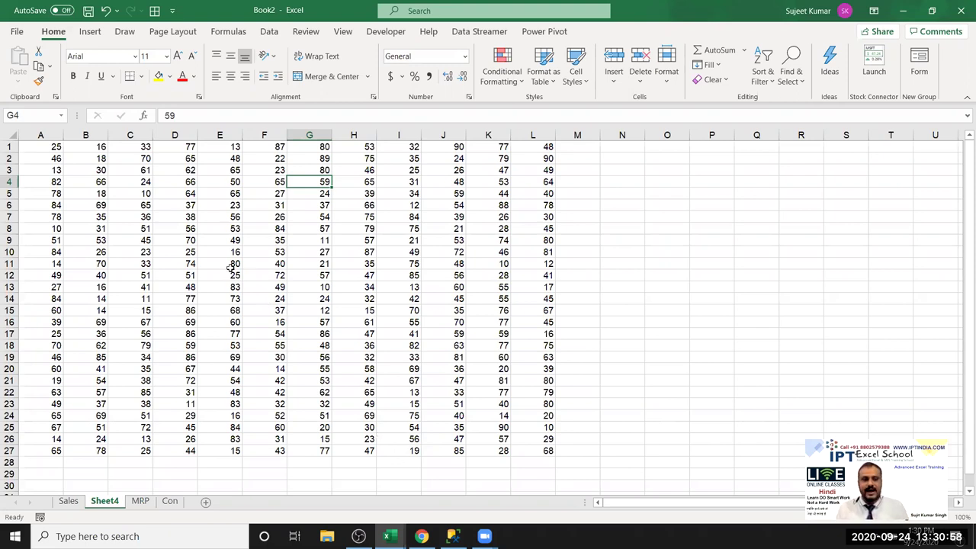
left_click(192, 240)
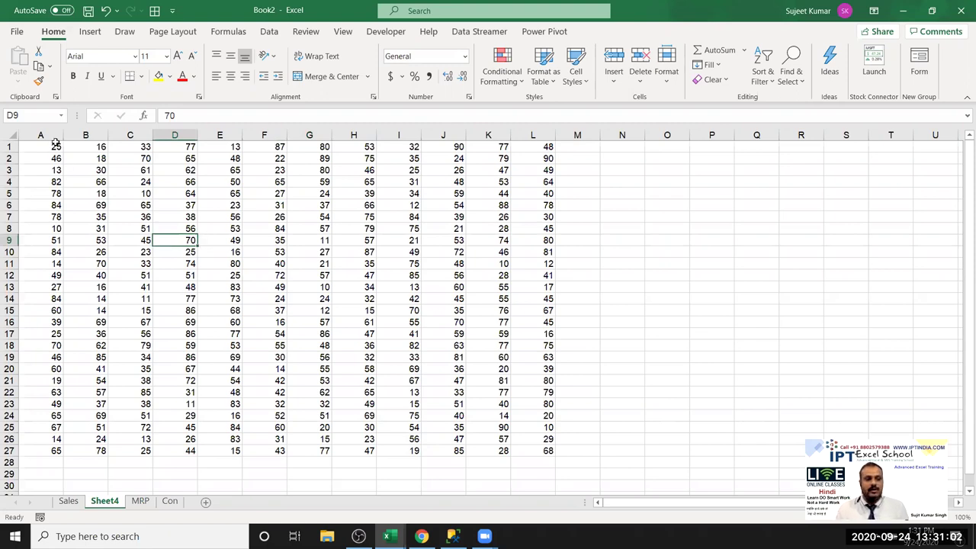
left_click_drag(48, 145, 520, 451)
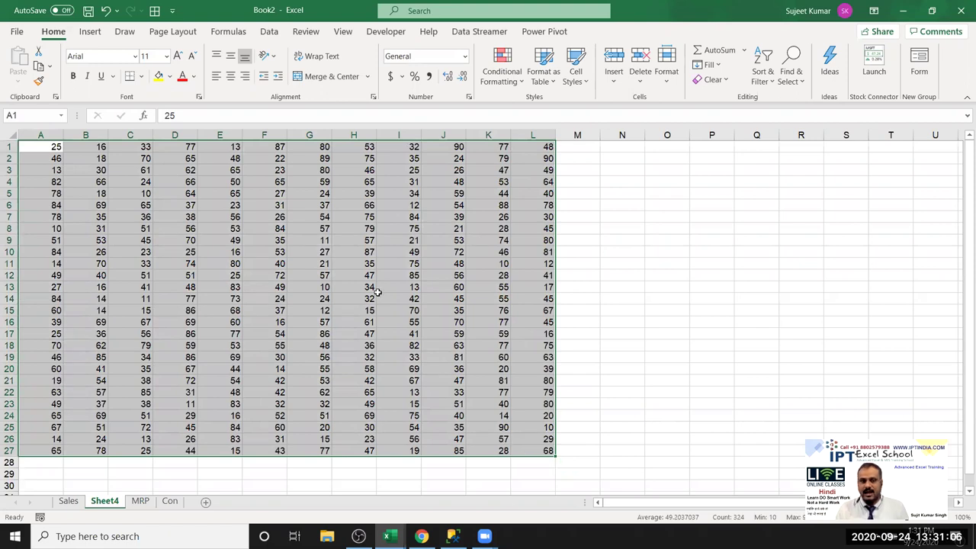
left_click(372, 288)
mouse_move(48, 147)
left_mouse_down()
mouse_move(558, 474)
mouse_move(485, 52)
mouse_move(488, 156)
left_mouse_up()
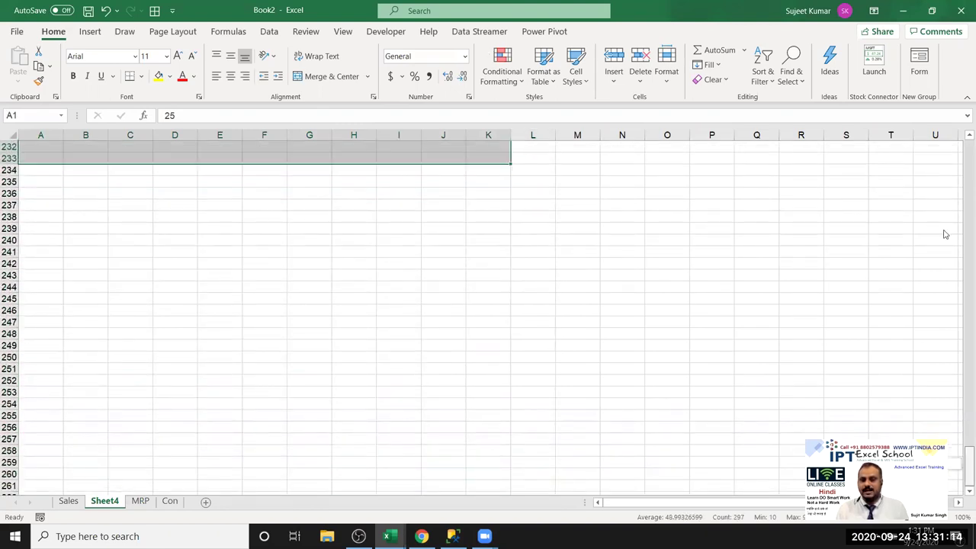
scroll(960, 170, "up", 20)
scroll(960, 171, "up", 2)
scroll(960, 171, "up", 1)
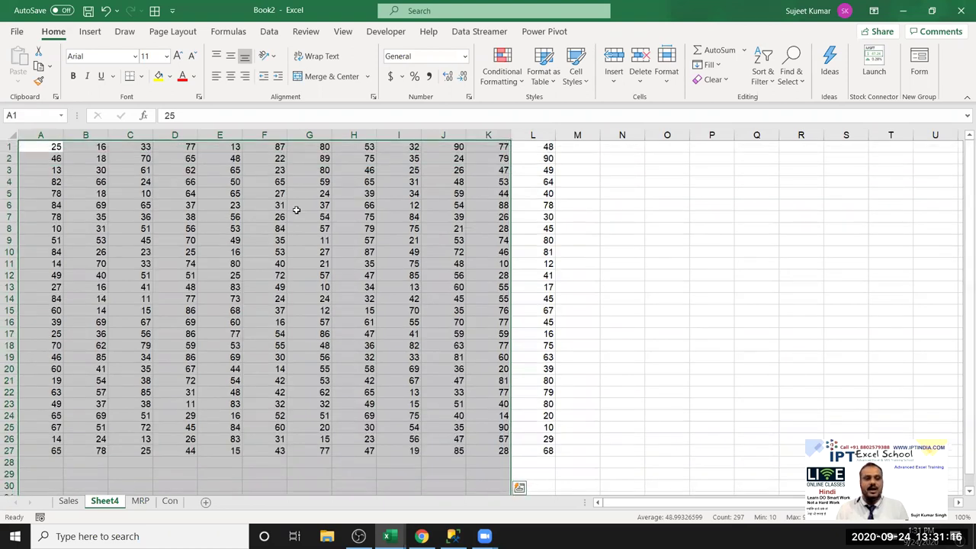
left_click(308, 205)
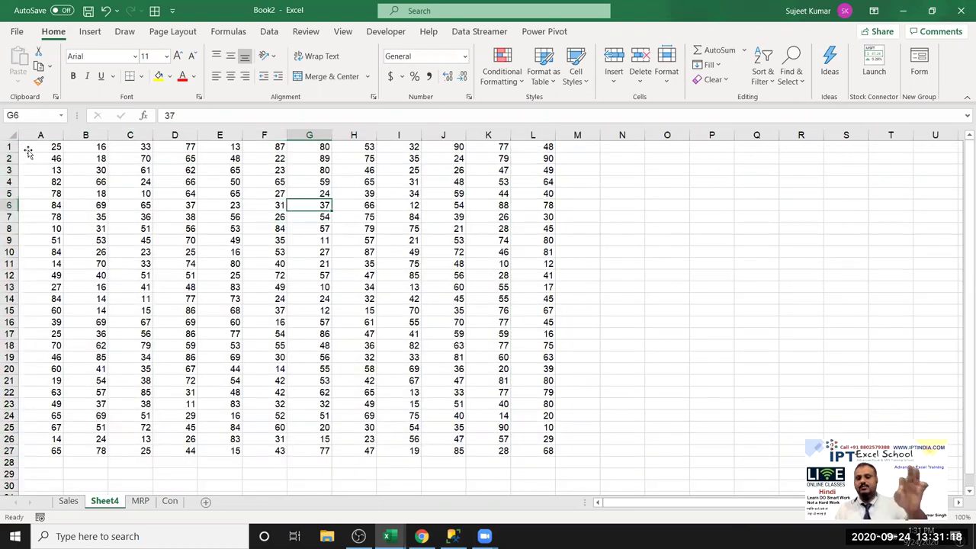
left_click(29, 148)
scroll(261, 279, "down", 1)
scroll(261, 279, "up", 2)
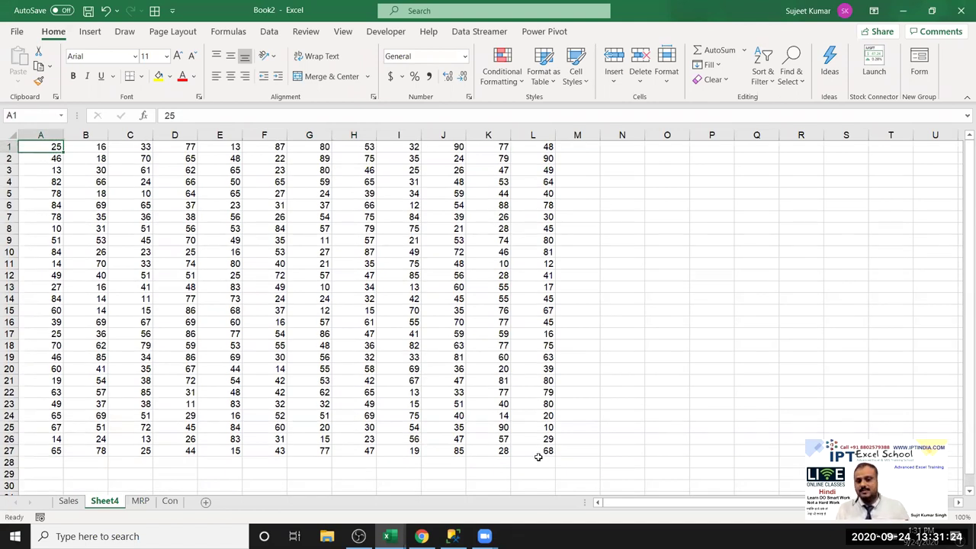
left_click(539, 452, "shift")
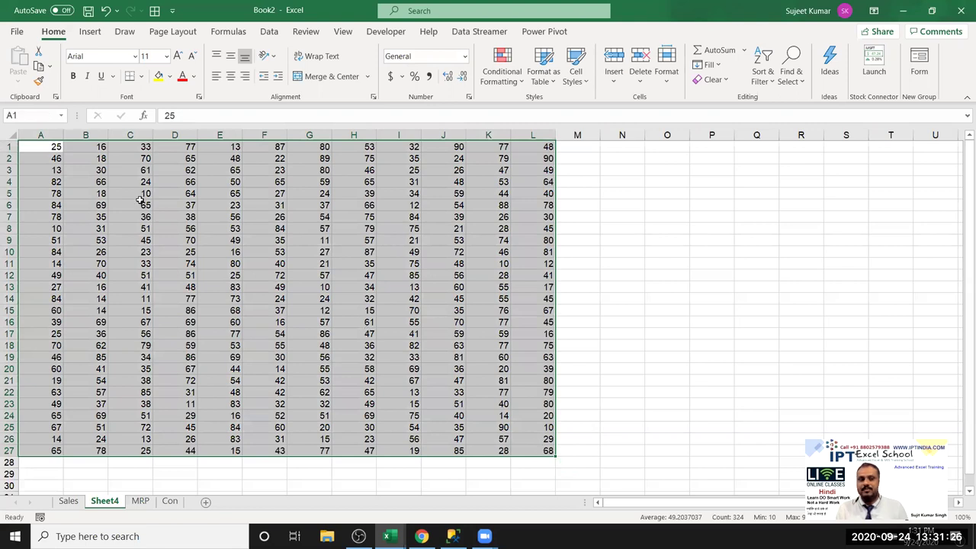
left_click(41, 148)
left_click(533, 454, "shift")
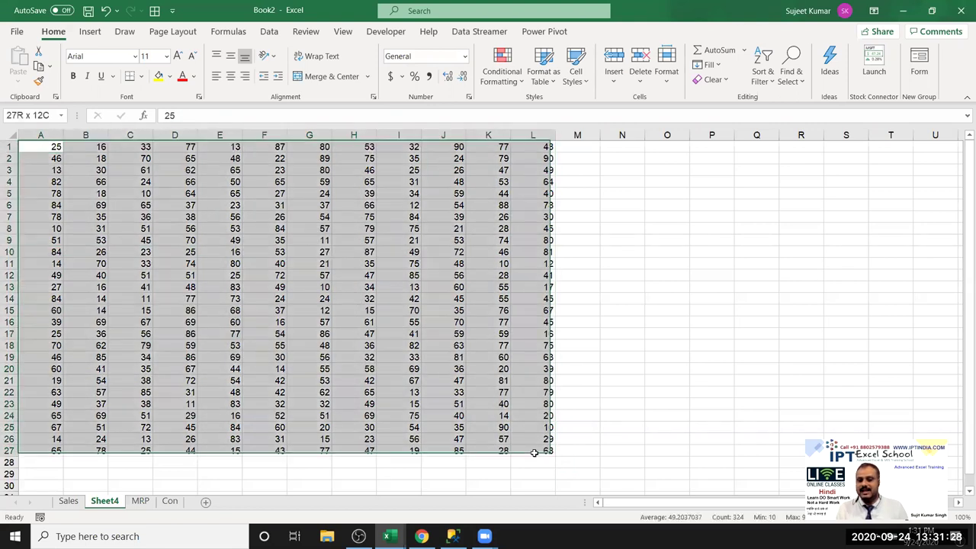
left_click(313, 346)
scroll(360, 363, "down", 6)
scroll(327, 353, "up", 6)
left_click_drag(48, 147, 556, 481)
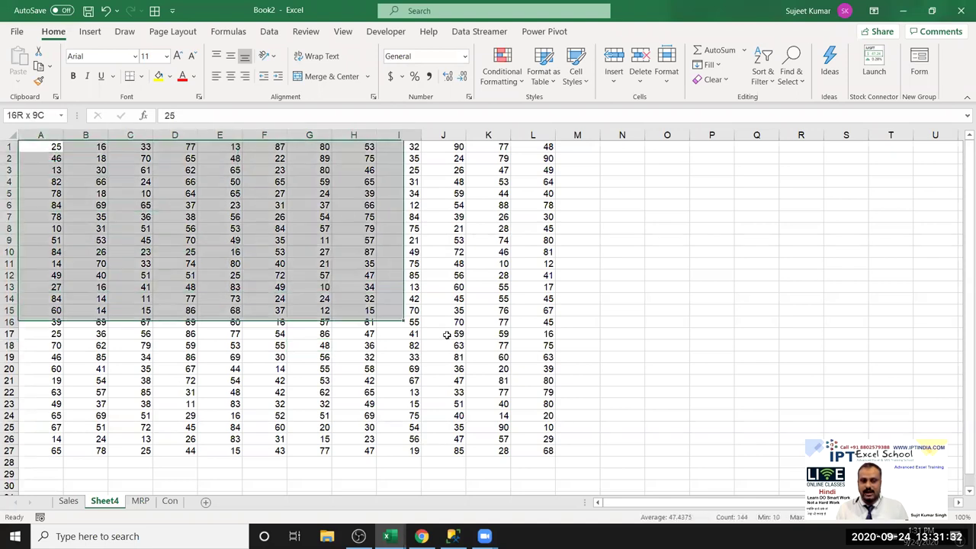
left_click_drag(556, 481, 497, 305)
scroll(497, 306, "up", 11)
scroll(496, 305, "up", 5)
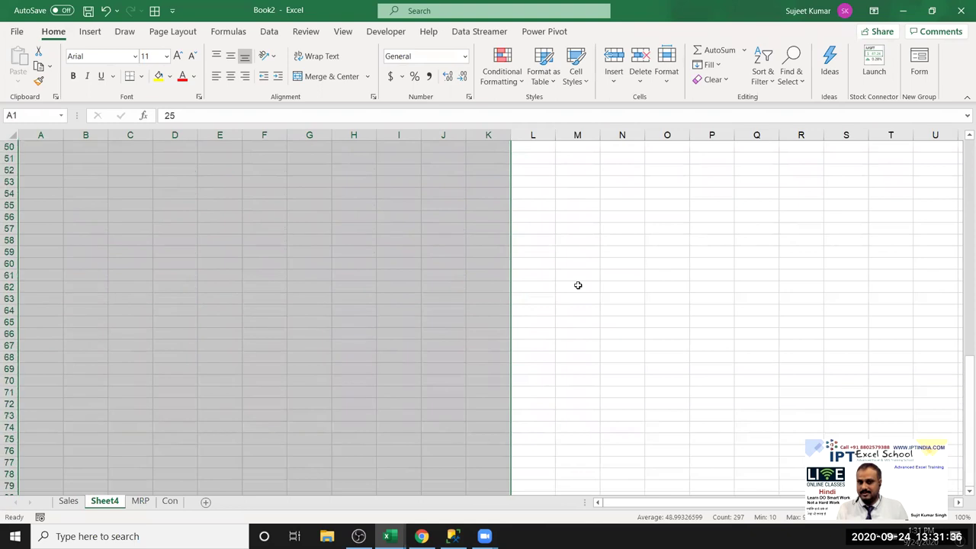
left_click(556, 279)
key("ctrl+Up")
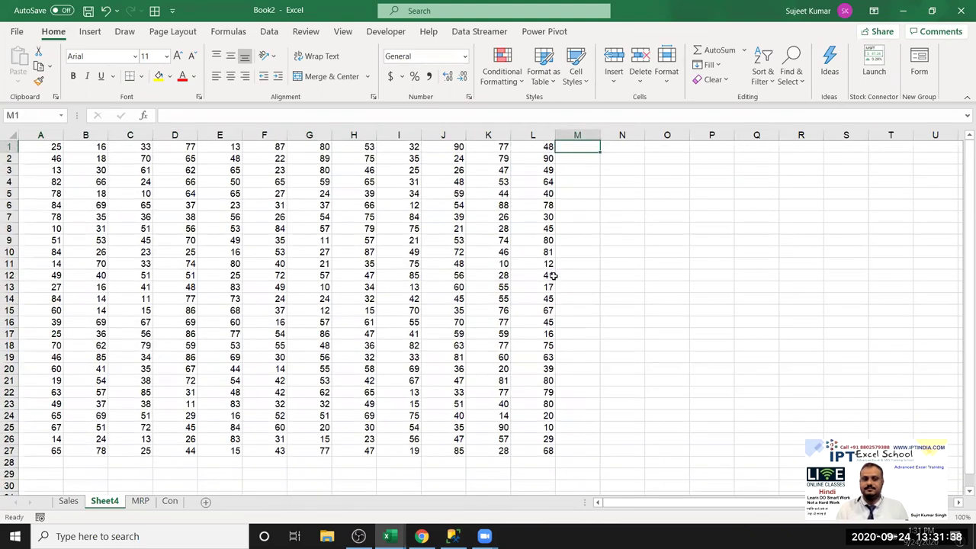
left_click(45, 145)
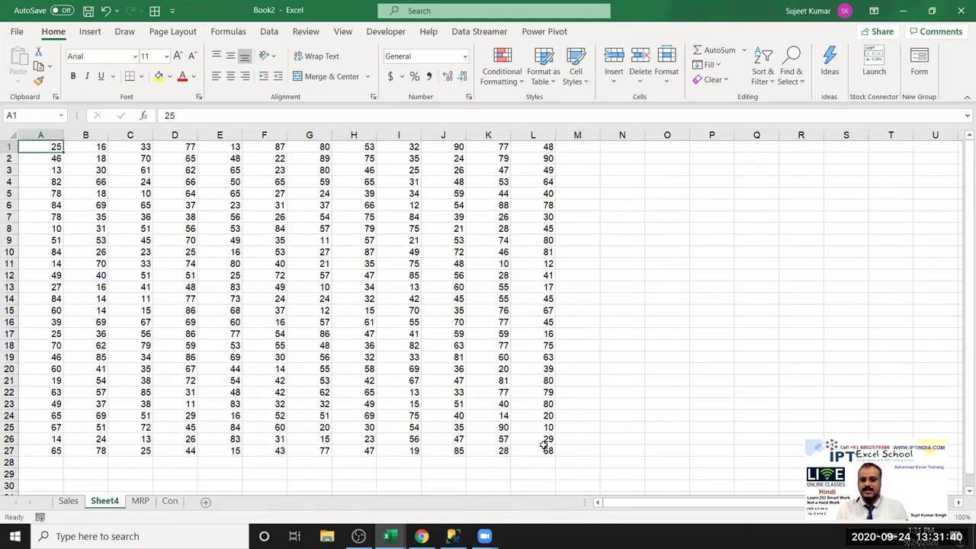
key("ctrl+a")
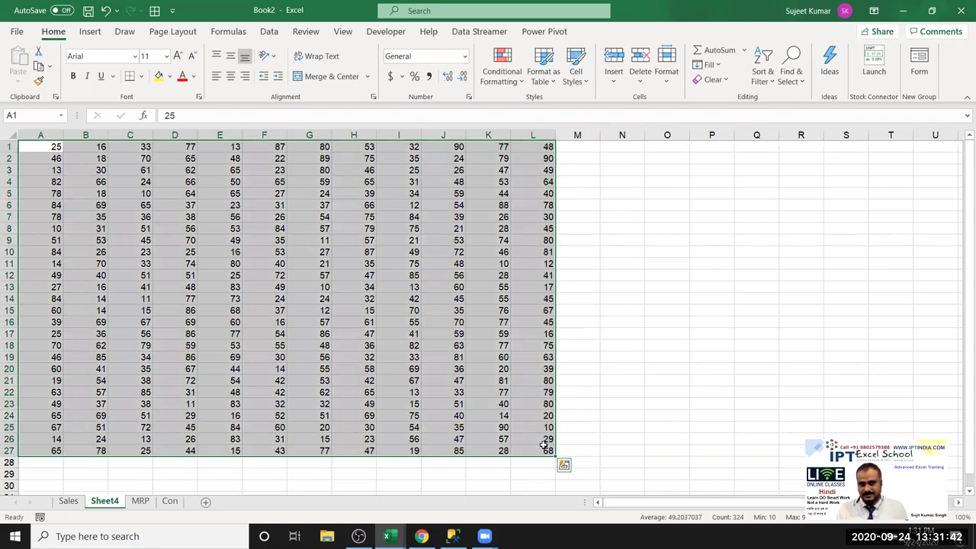
left_click(105, 204)
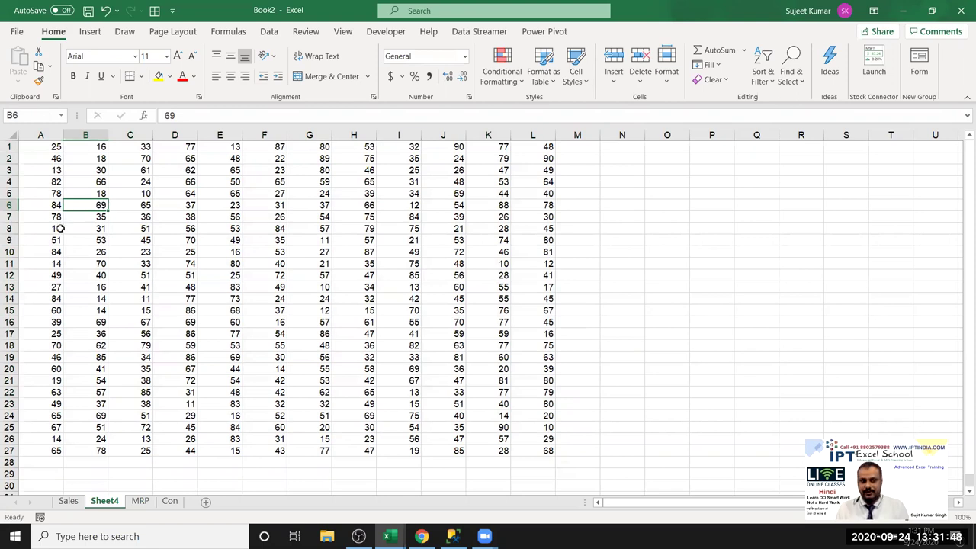
left_click(44, 147)
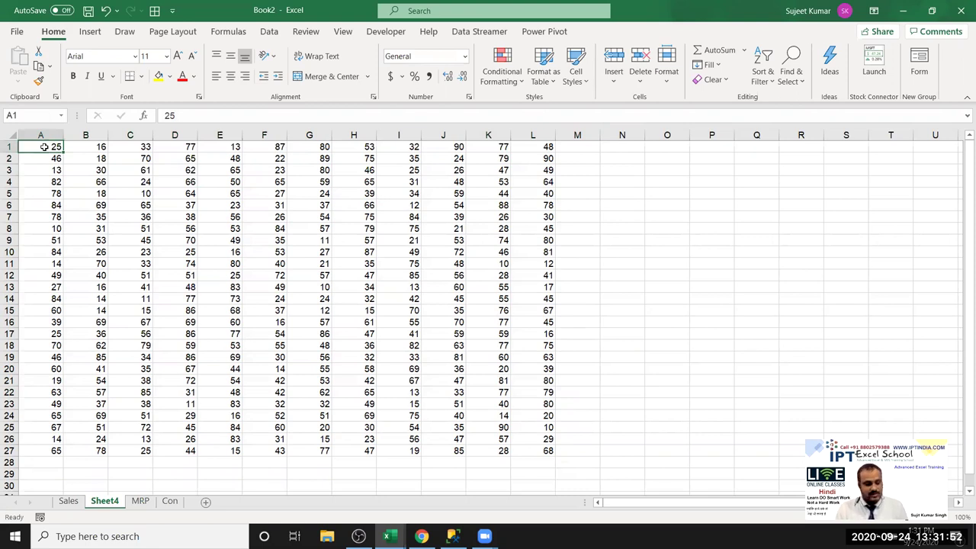
Step: Extend a selection with Shift+arrow keys, then collapse it back to A1
key("shift+Right")
key("shift+Right")
key("shift+Right")
key("shift+Right")
key("shift+Right")
key("shift+Right")
key("shift+Right")
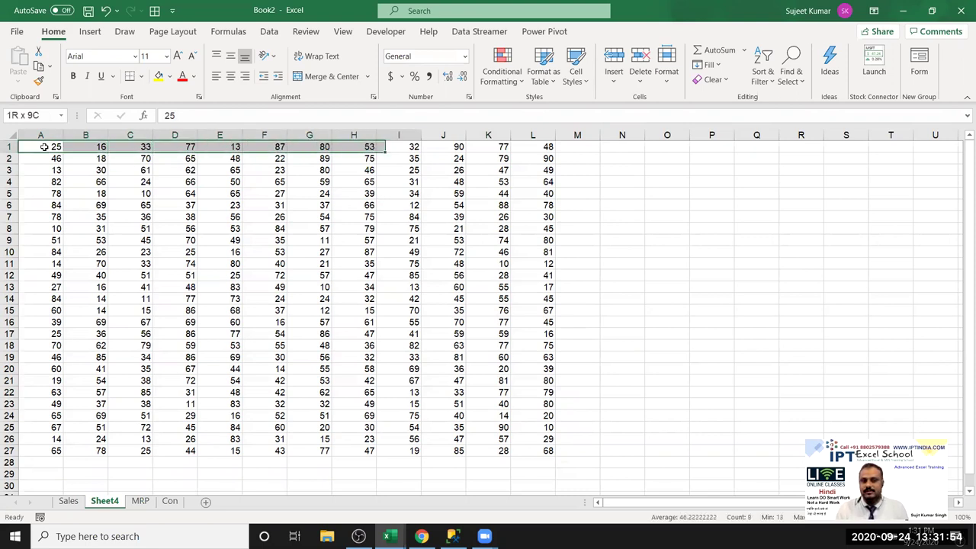
key("shift+Right")
key("shift+Right")
key("shift+Right")
key("shift+Down")
key("shift+Down")
key("shift+Down")
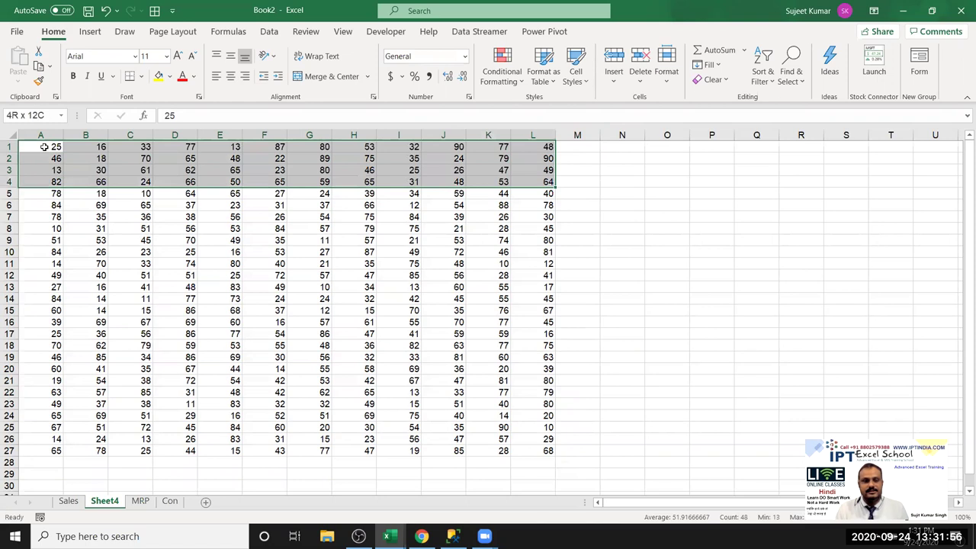
key("shift+Down")
key("shift+Down")
key("shift+Down")
left_click(44, 146)
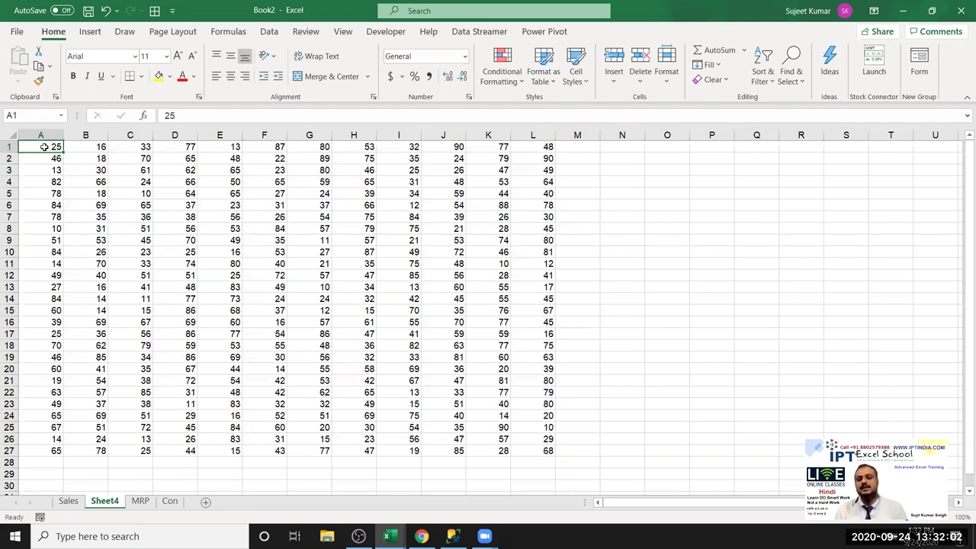
Step: Select the whole A1:L27 block with Ctrl+A and dismiss Quick Analysis
key("ctrl+a")
key("ctrl+q")
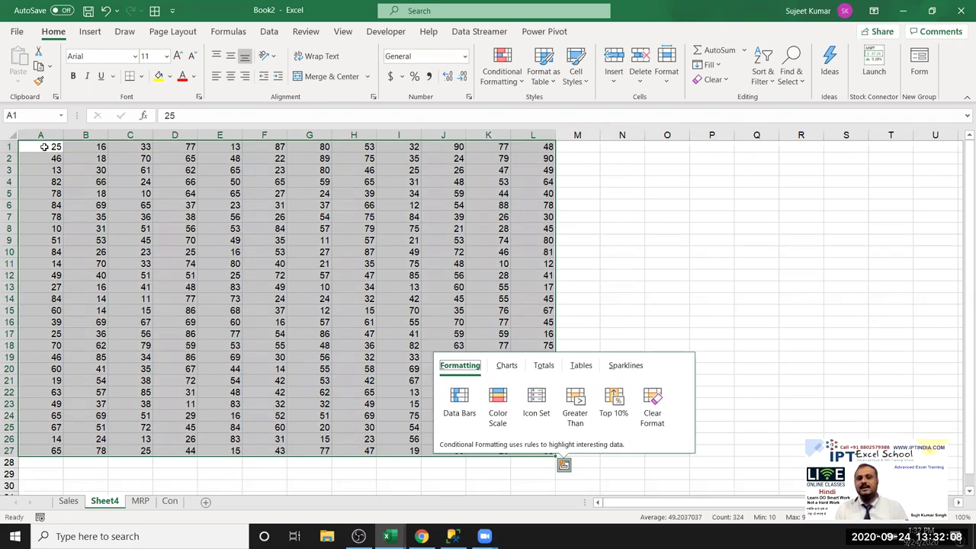
key("Escape")
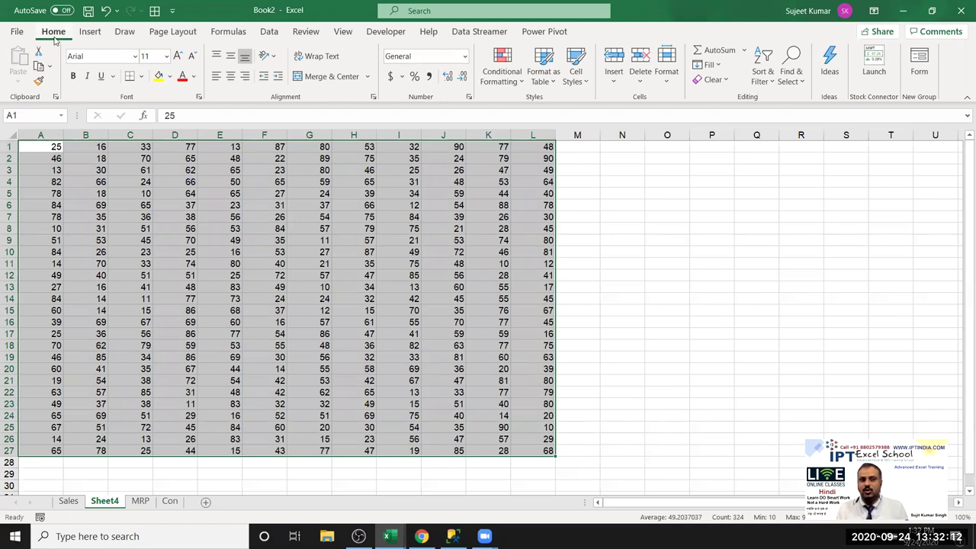
Step: Select the current region through Find & Select's Go To Special
left_click(791, 72)
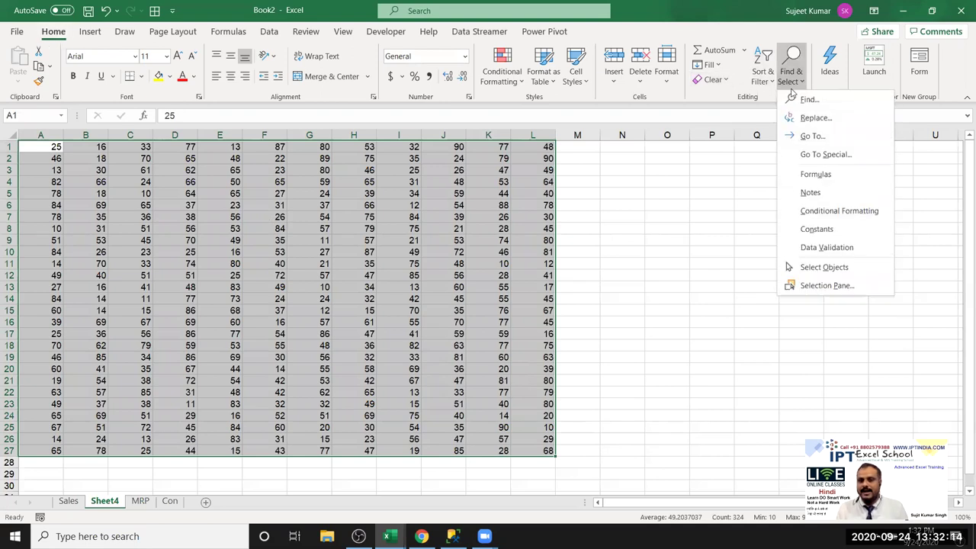
left_click(825, 155)
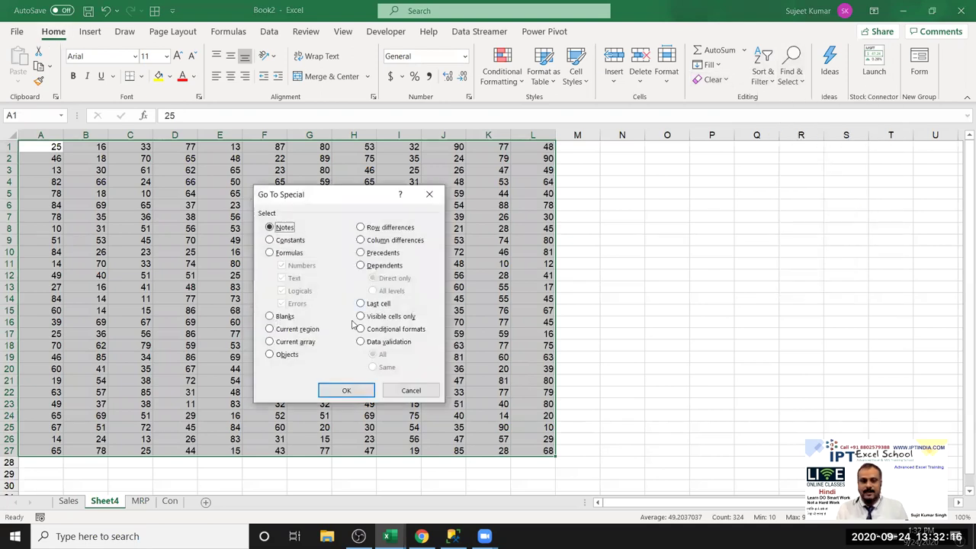
left_click(298, 329)
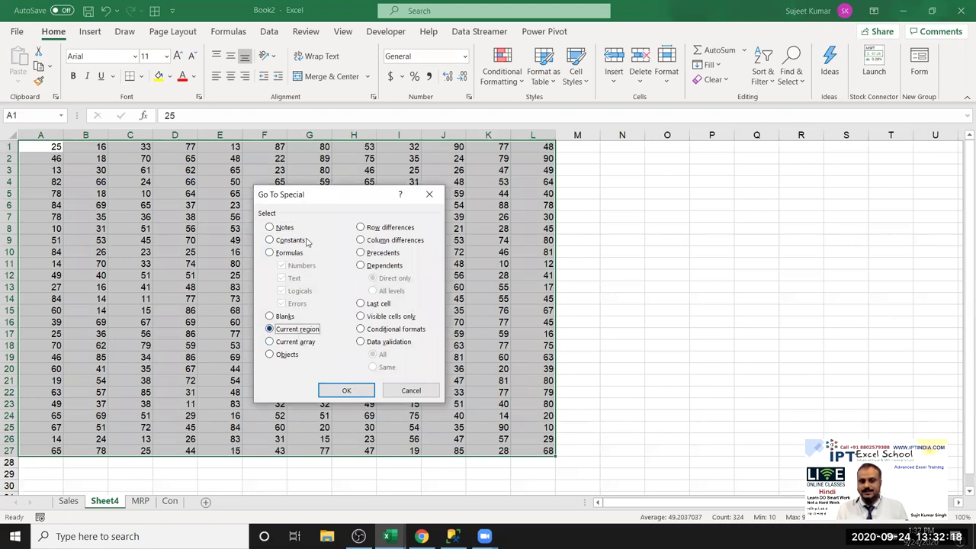
left_click_drag(318, 198, 744, 152)
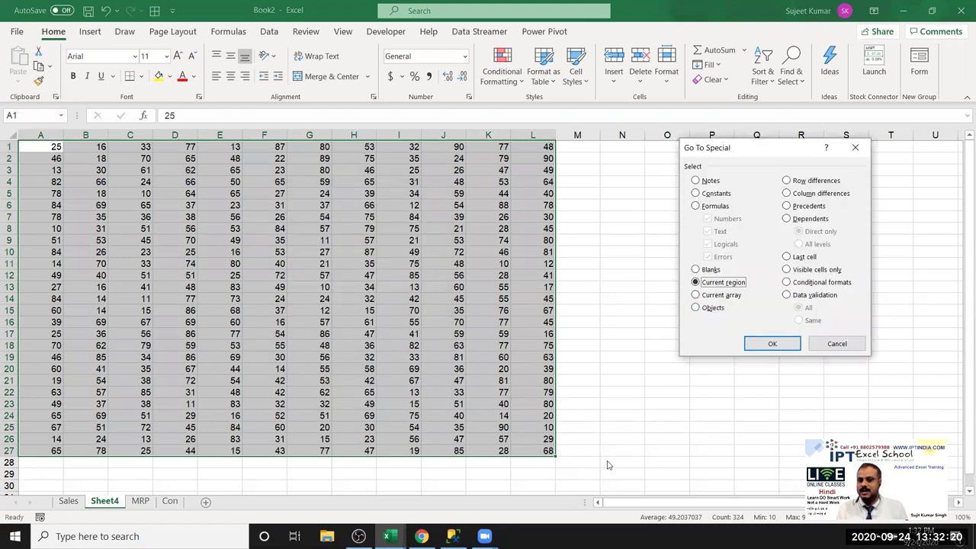
left_click(772, 343)
Step: From A1, press Ctrl+A twice to grow from A1:L27 to the entire worksheet
left_click(219, 228)
key("ctrl+a")
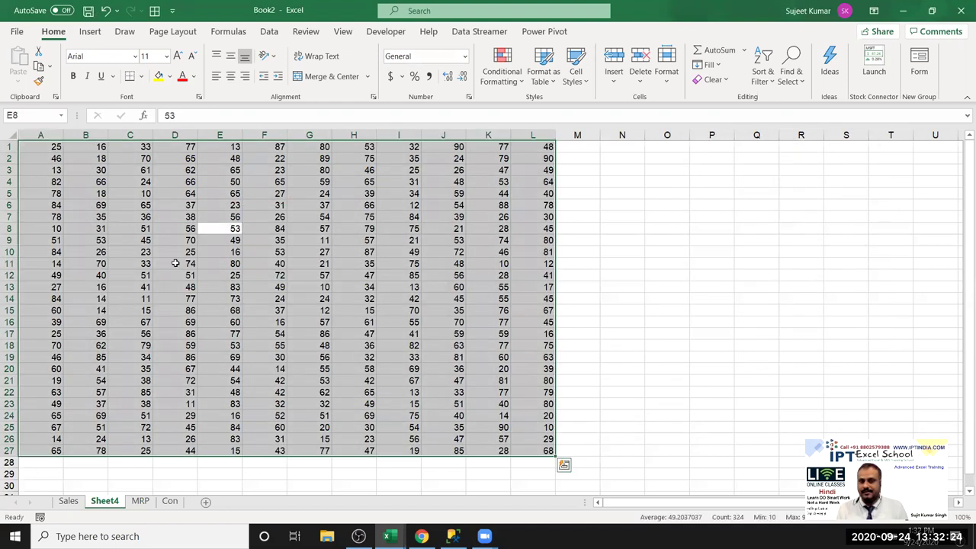
left_click(116, 218)
left_click(55, 149)
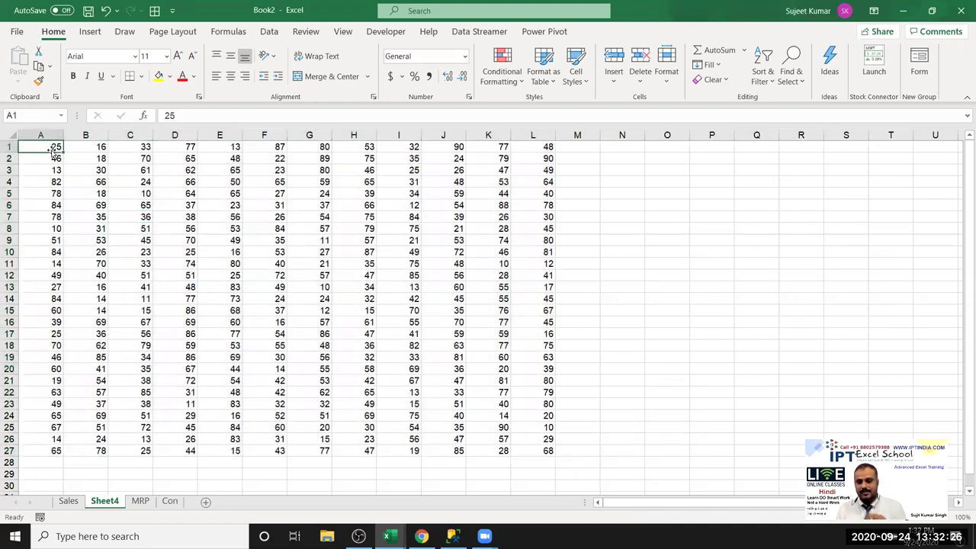
key("ctrl+a")
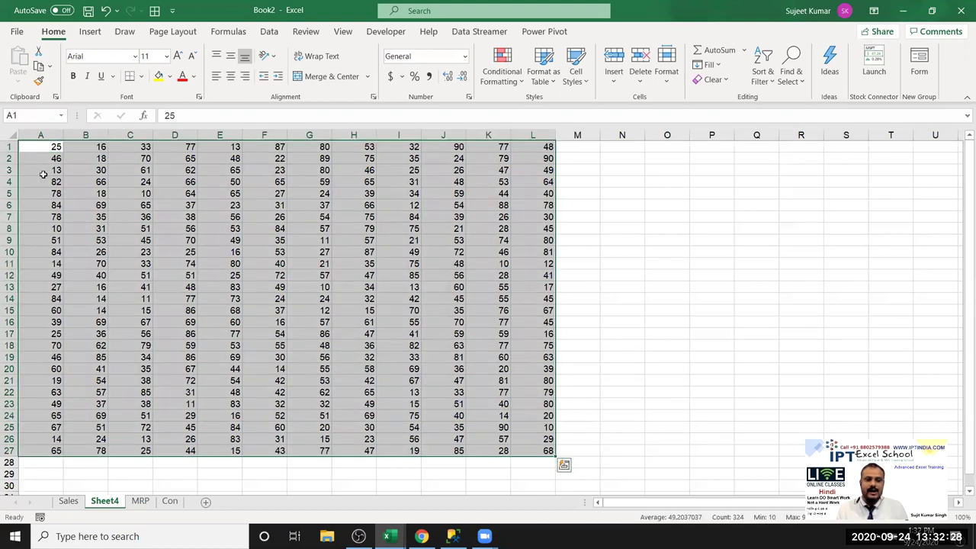
key("ctrl+a")
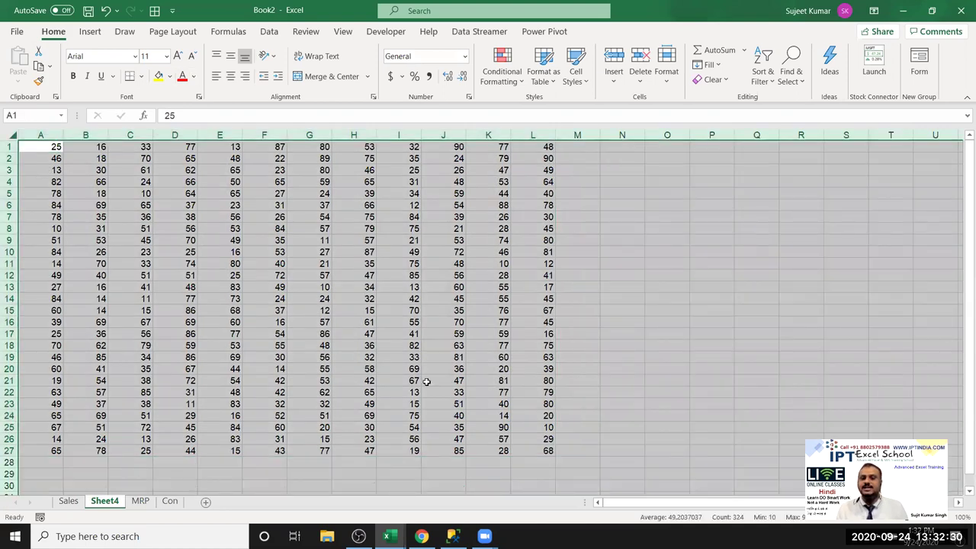
Step: Insert a blank row at row 11, splitting the number grid in two
left_click(149, 266)
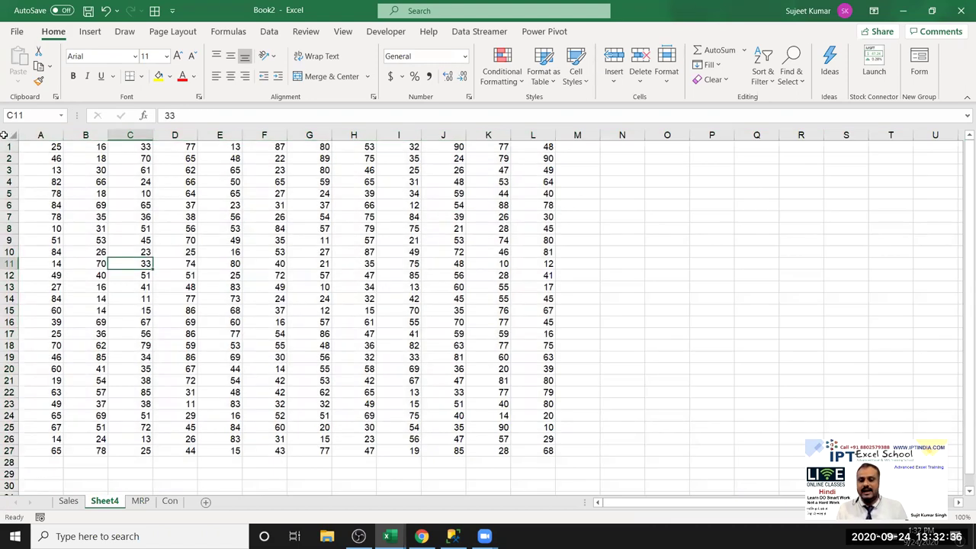
left_click(5, 135)
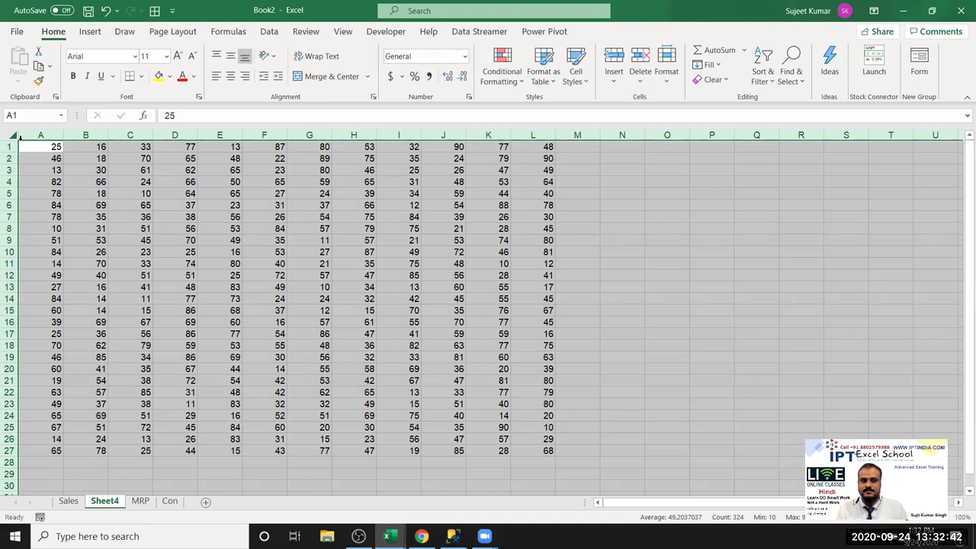
left_click(30, 148)
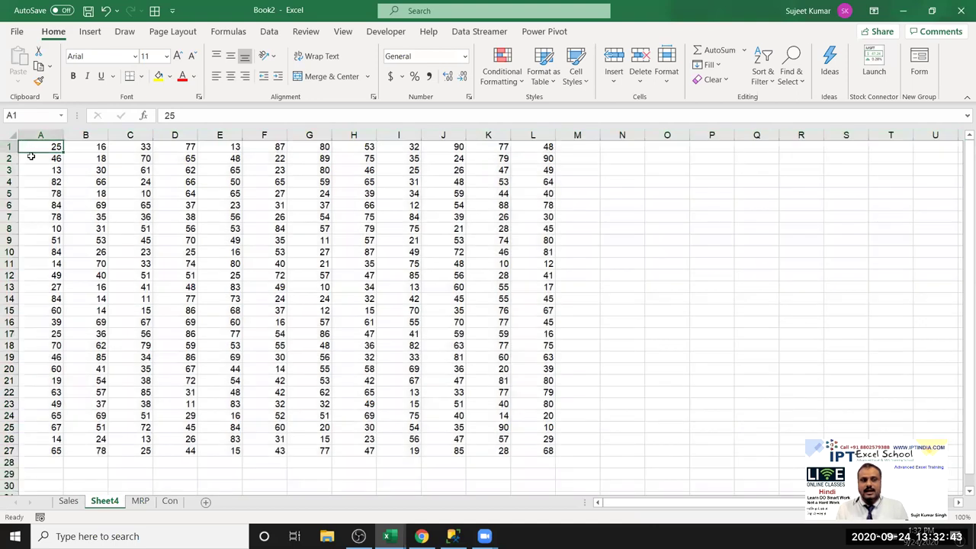
left_click(8, 263)
key("ctrl+shift+plus")
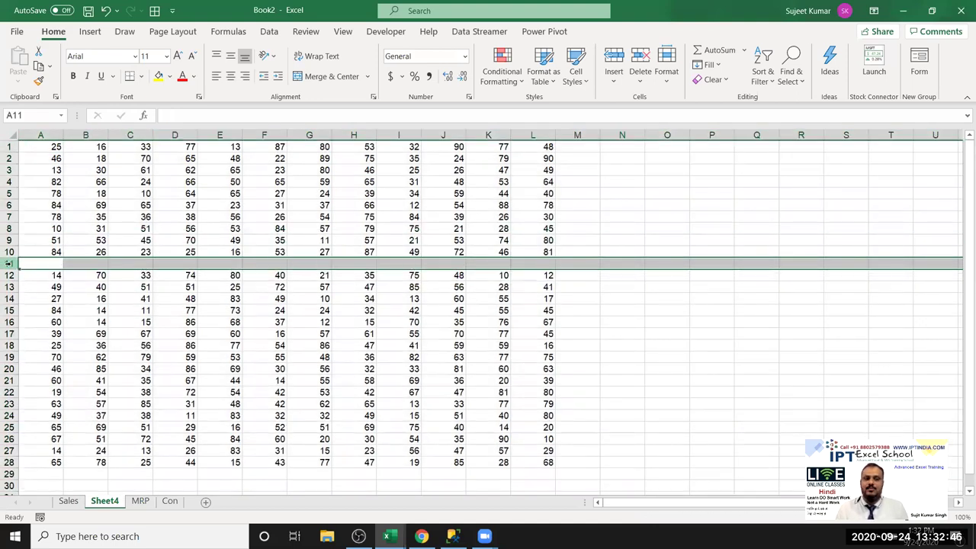
Step: Select the upper block A1:L10 with Ctrl+A from A2
left_click(59, 193)
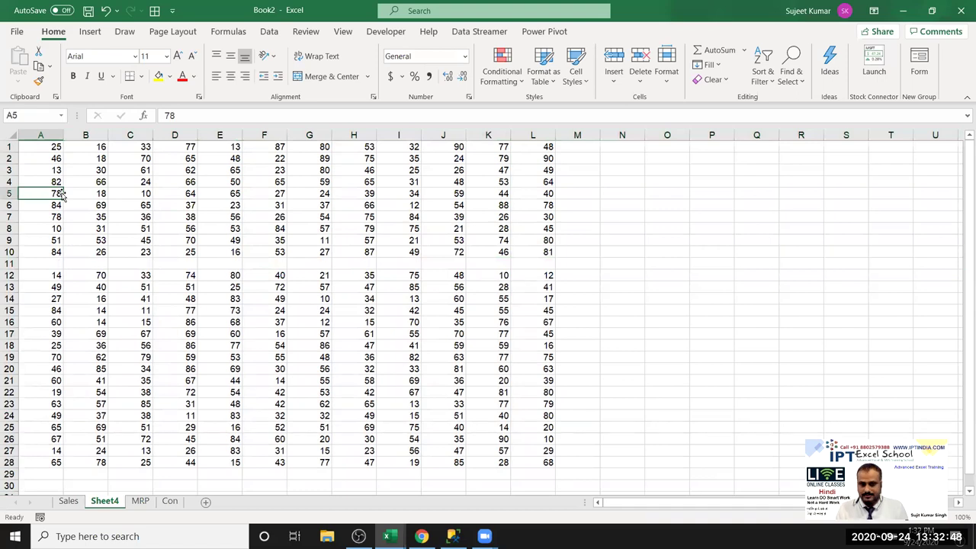
left_click(43, 158)
key("ctrl+a")
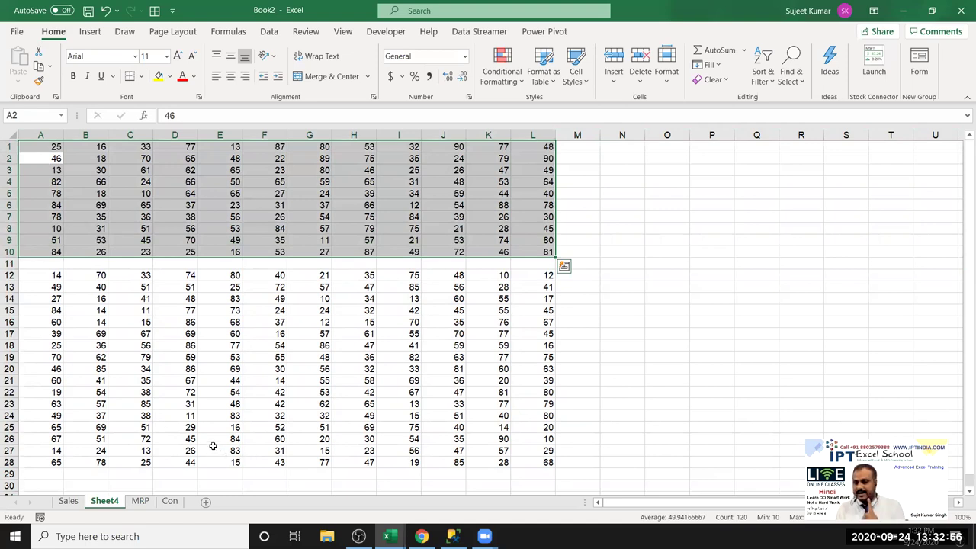
Step: Enter 's' in D11 of the blank row and select the whole grid from A1
left_click(91, 363)
left_click(9, 263)
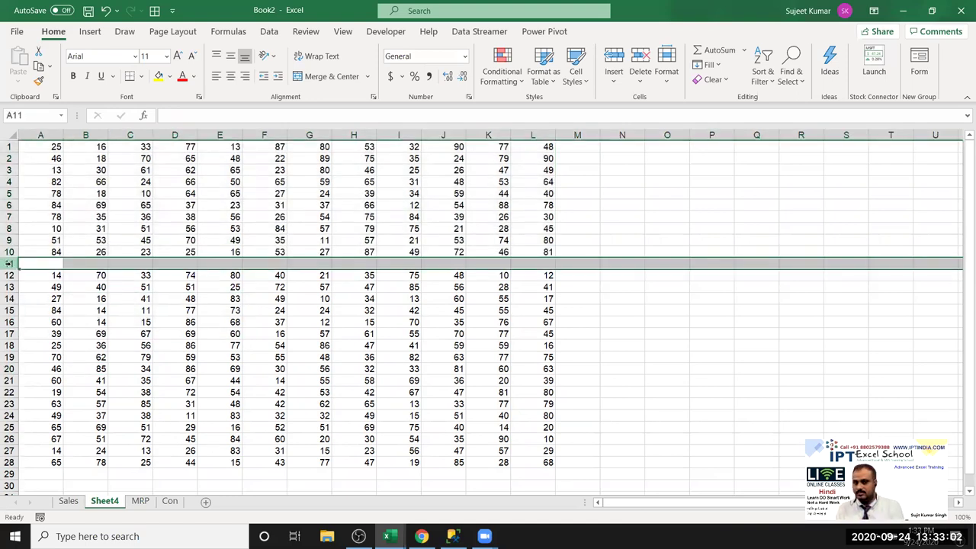
left_click(180, 264)
type("s")
key("Return")
left_click(43, 150)
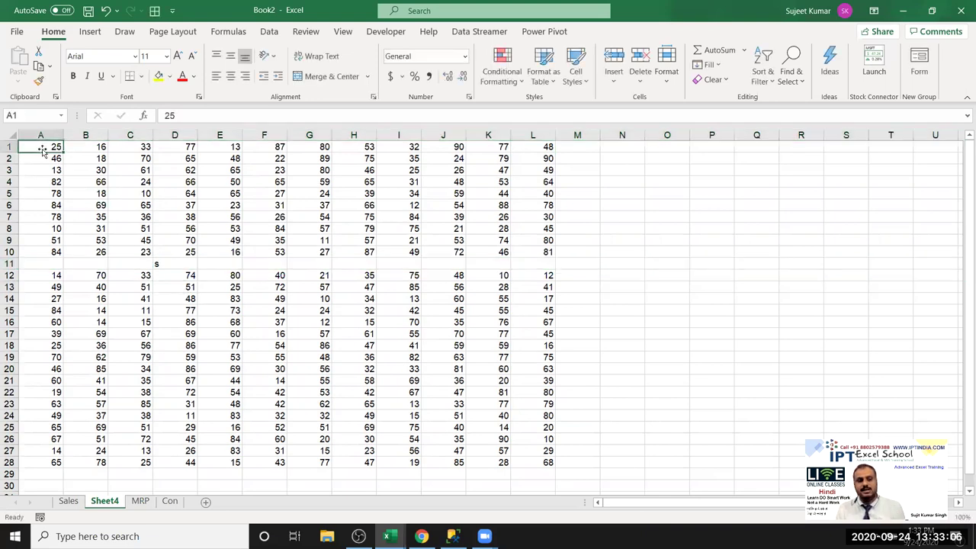
key("ctrl+a")
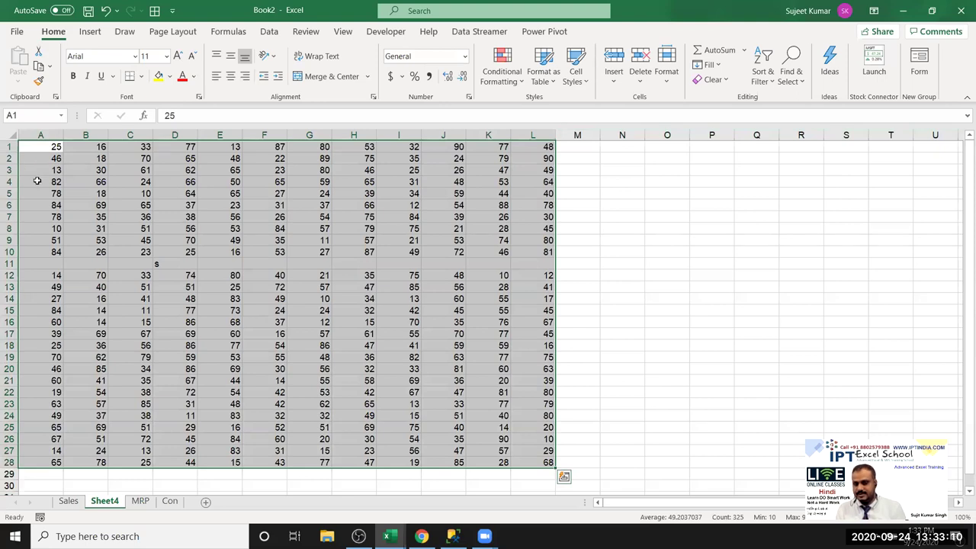
Step: Delete row 11 so the number grid is continuous again
left_click(32, 262)
left_click(11, 262)
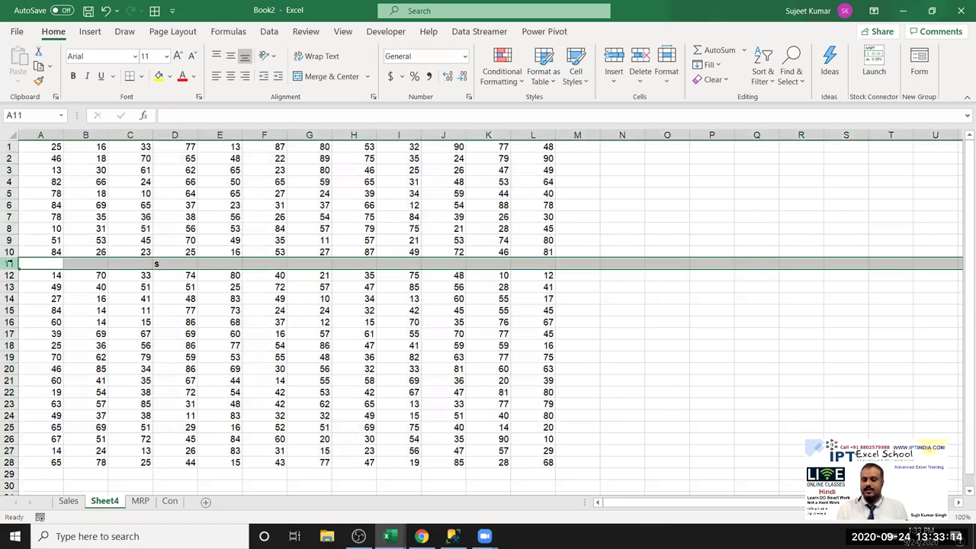
key("ctrl+minus")
left_click(86, 193)
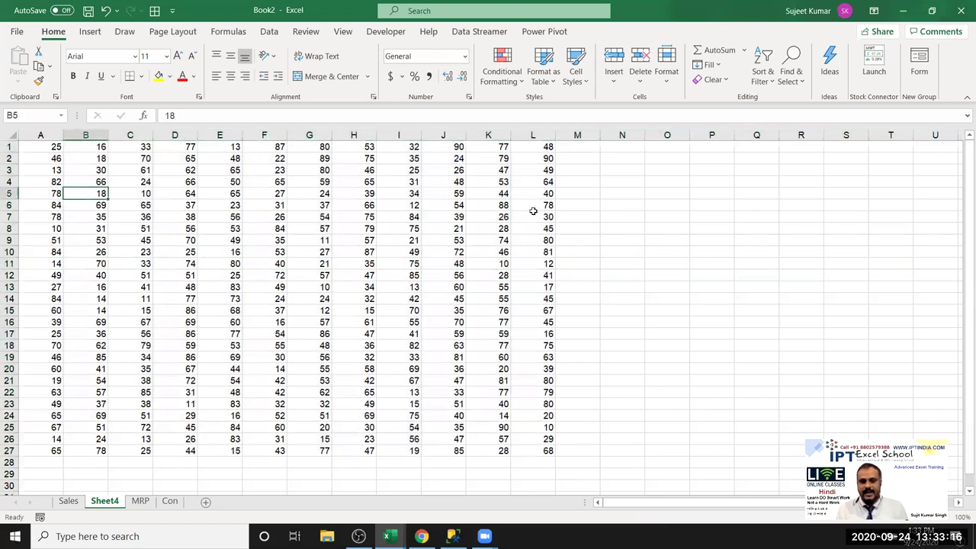
Step: Type the letter 'a' into M6, N4 and O5 beside the grid
left_click(570, 211)
type("a")
left_click(640, 177)
type("a")
left_click(656, 193)
type("a")
left_click(103, 357)
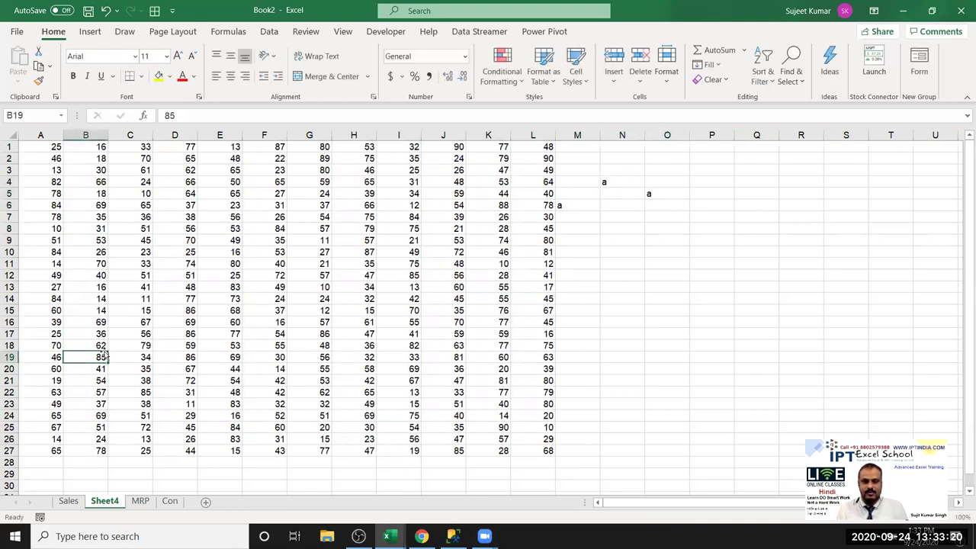
Step: Select the enlarged data block around B4 with Ctrl+A, then clear it
left_click(66, 183)
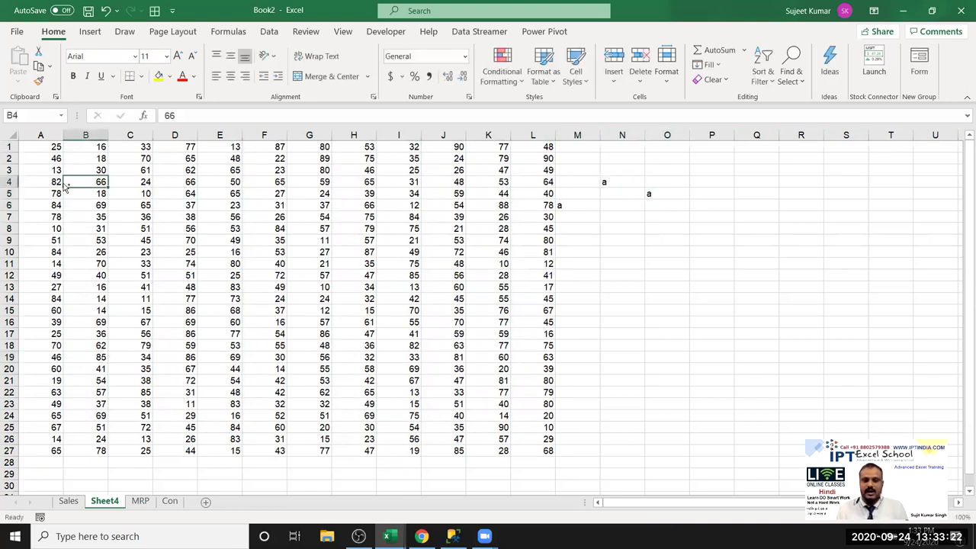
key("ctrl+a")
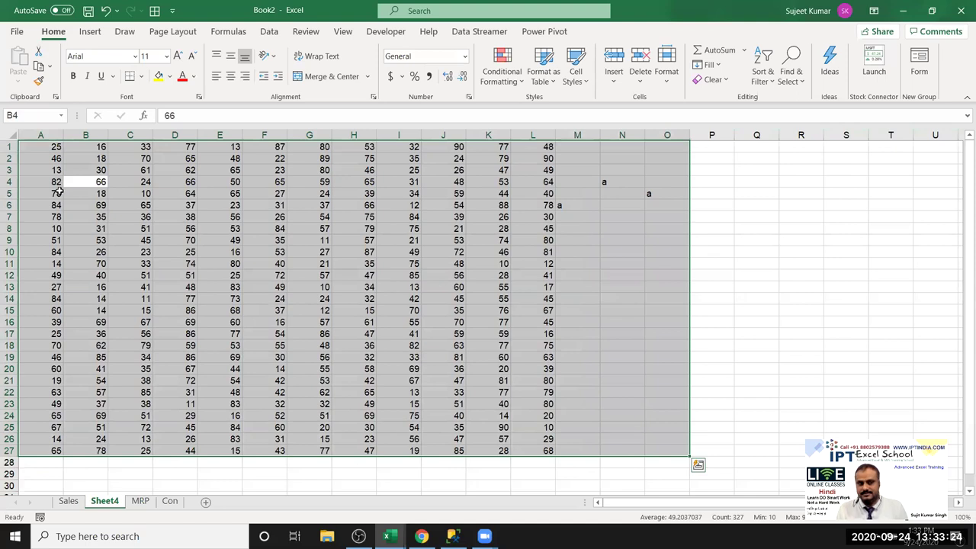
left_click(76, 186)
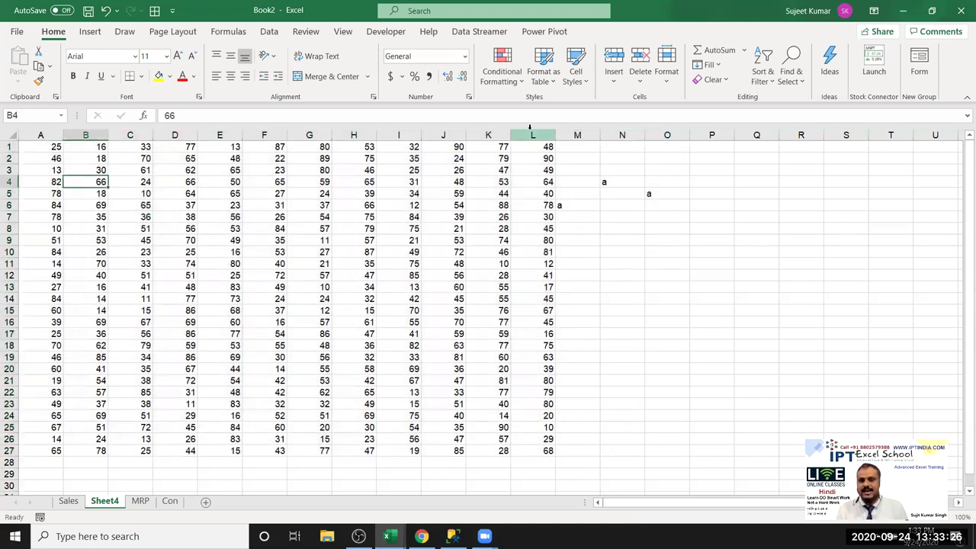
Step: Clear the stray 'a' entries from columns M to O
left_click_drag(577, 135, 645, 135)
key("Delete")
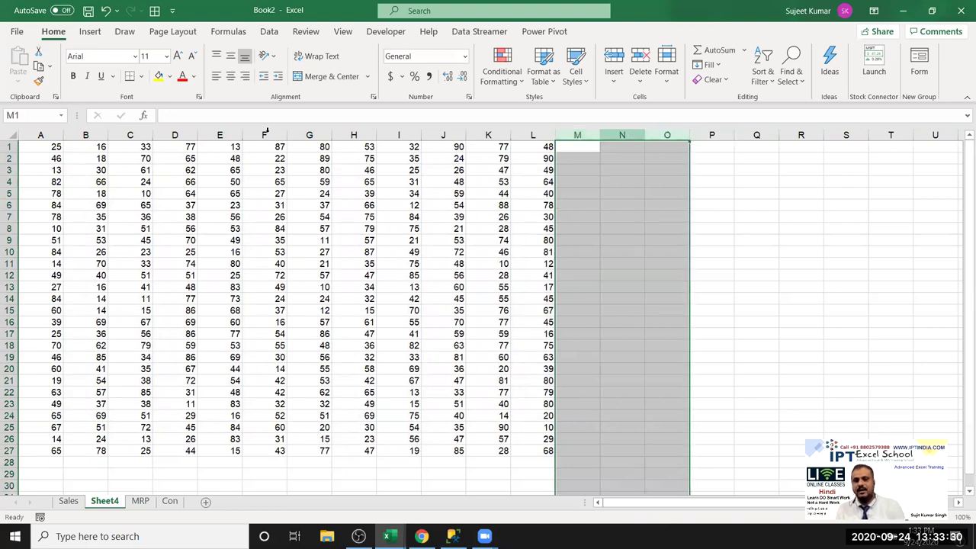
left_click(30, 148)
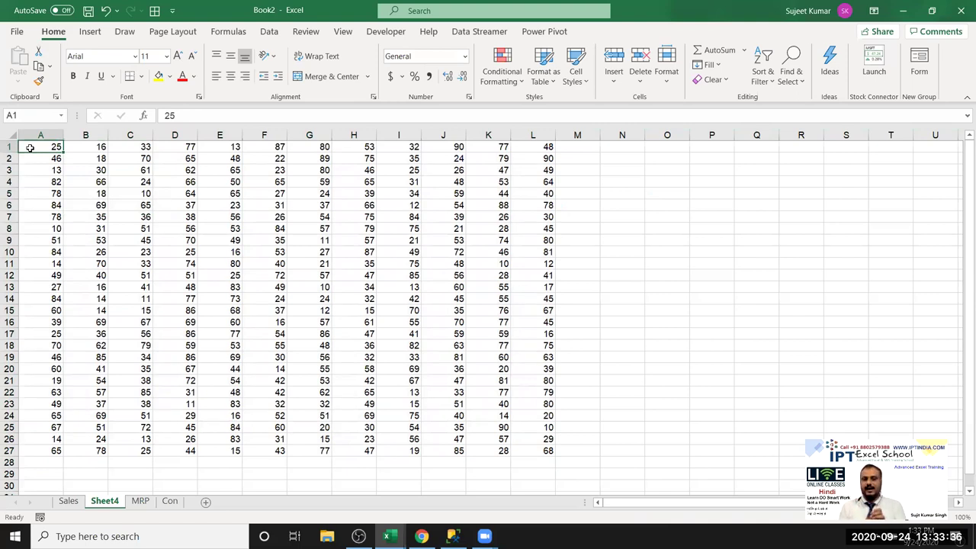
Step: Move along row 1 with arrows, Home and Ctrl+Left/Right between A1 and L1
key("Right")
key("Right")
key("Right")
key("Right")
key("Left")
key("Home")
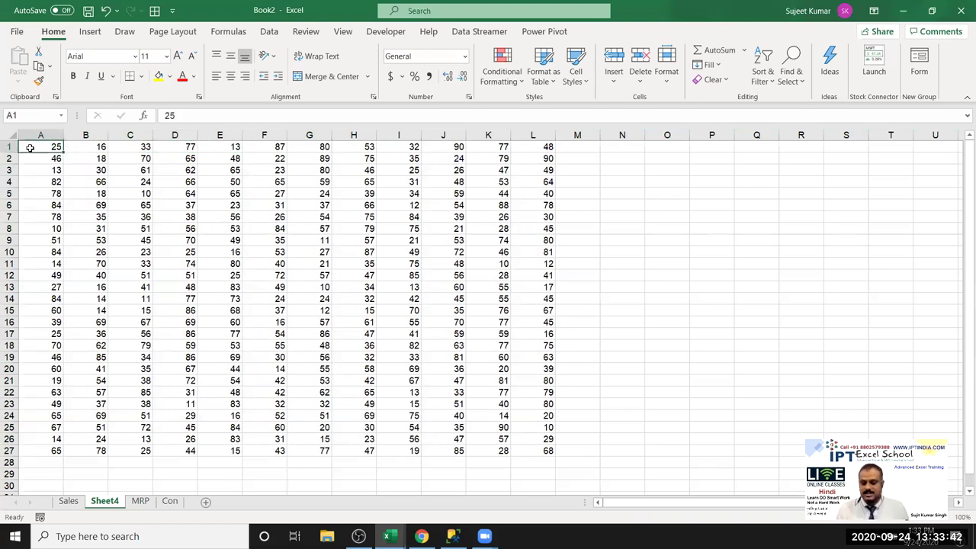
key("ctrl+Right")
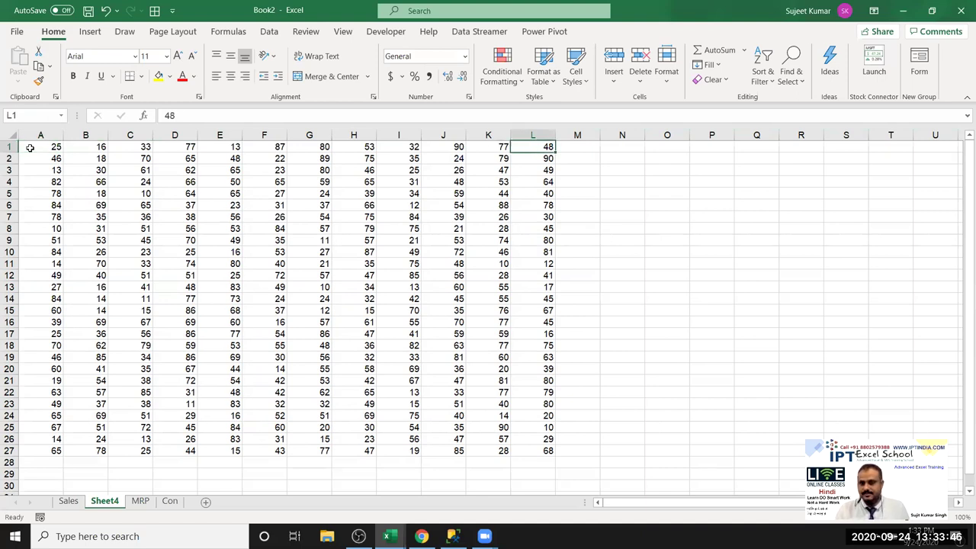
key("ctrl+Left")
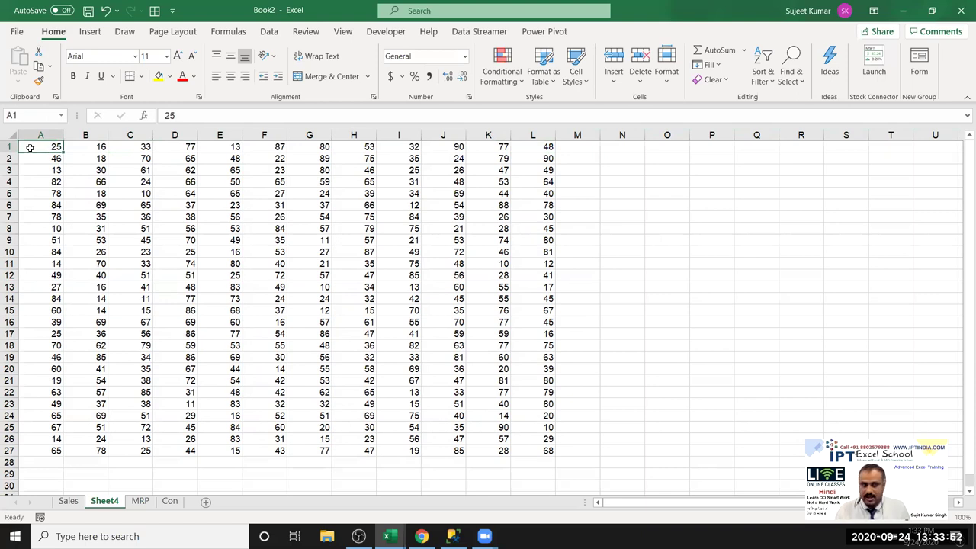
key("ctrl+Right")
Step: Jump around corners L27, A27, A1 with Ctrl+arrows, then clear 84 from A10
key("ctrl+Down")
key("ctrl+Left")
key("ctrl+Up")
key("ctrl+Right")
key("ctrl+Down")
key("ctrl+Left")
key("ctrl+Up")
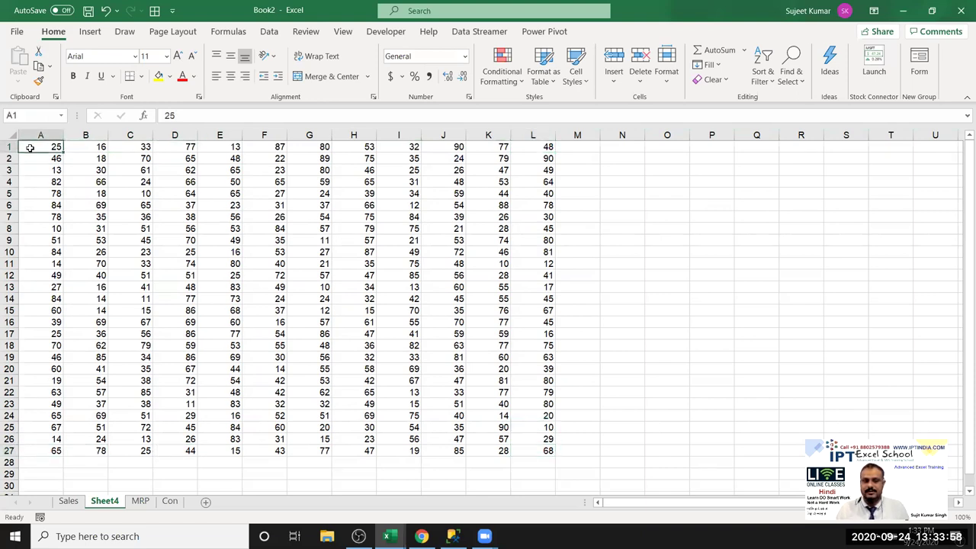
key("Down")
key("Down")
key("Down")
key("Down")
key("Delete")
Step: Locate the empty A10 with Ctrl+arrow jumps and enter 54 there
left_click(56, 146)
key("ctrl+Down")
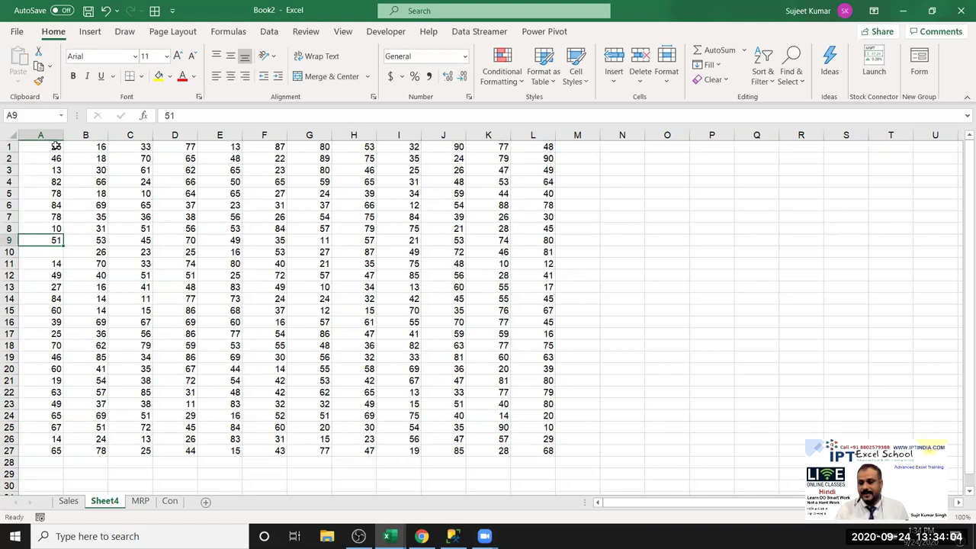
key("ctrl+Down")
key("ctrl+Down")
key("ctrl+Up")
key("Up")
type("54")
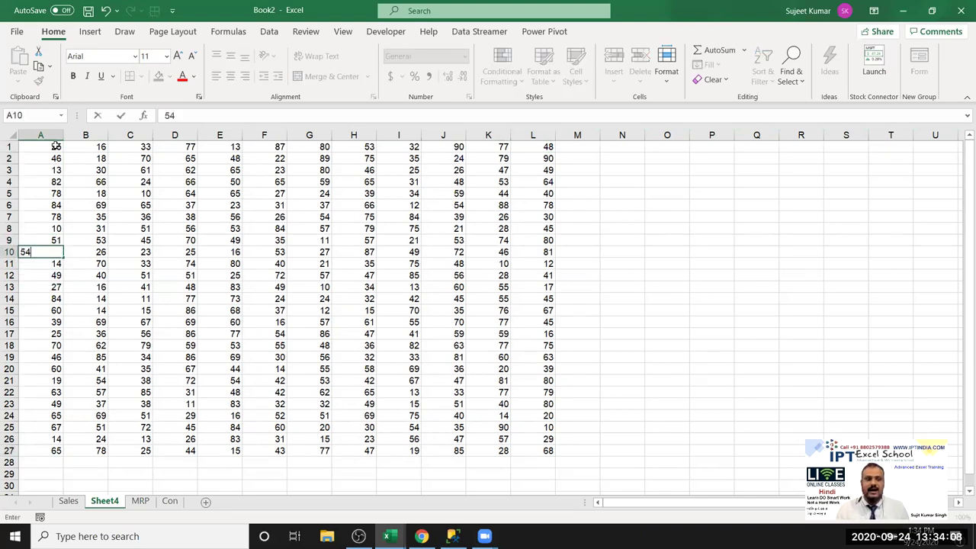
left_click(88, 158)
Step: Select A1:L27 from A1 with Ctrl+Shift+Right and Ctrl+Shift+Down, repeated, then drag a block
left_click(51, 146)
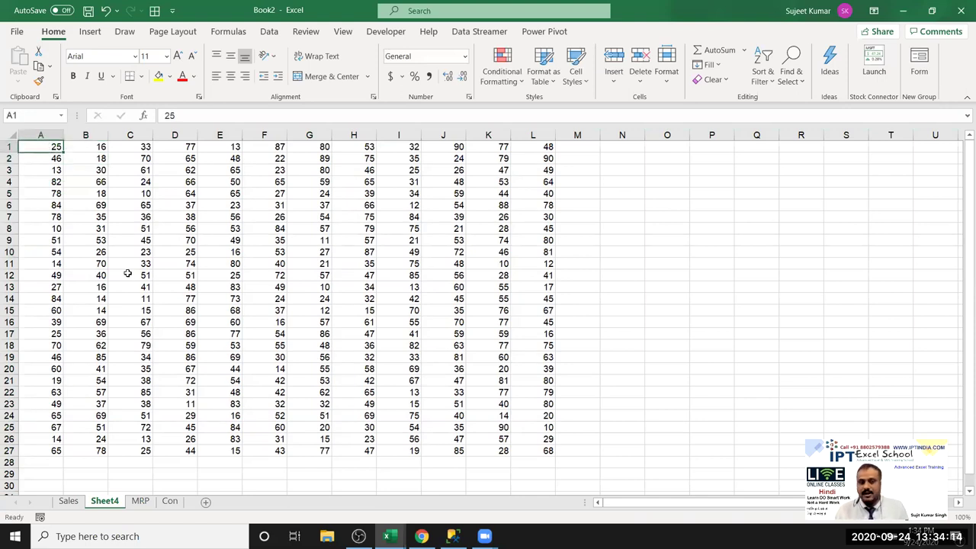
key("ctrl+shift+Right")
key("ctrl+shift+Down")
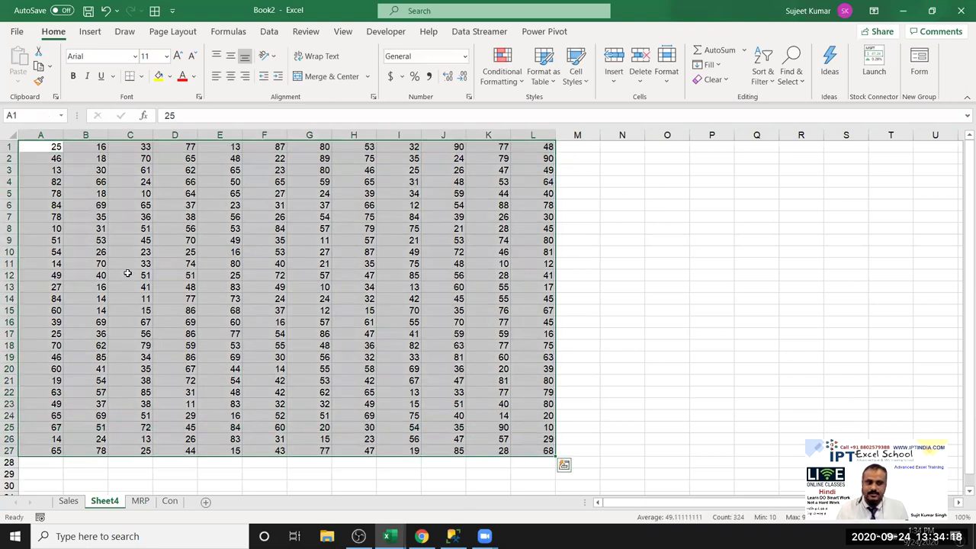
key("ctrl+Home")
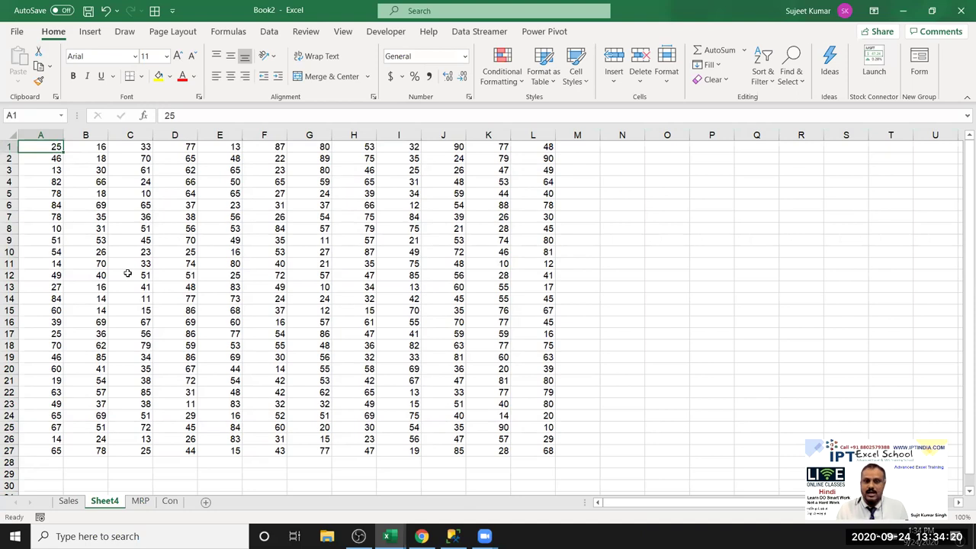
key("ctrl+shift+Right")
key("ctrl+shift+Down")
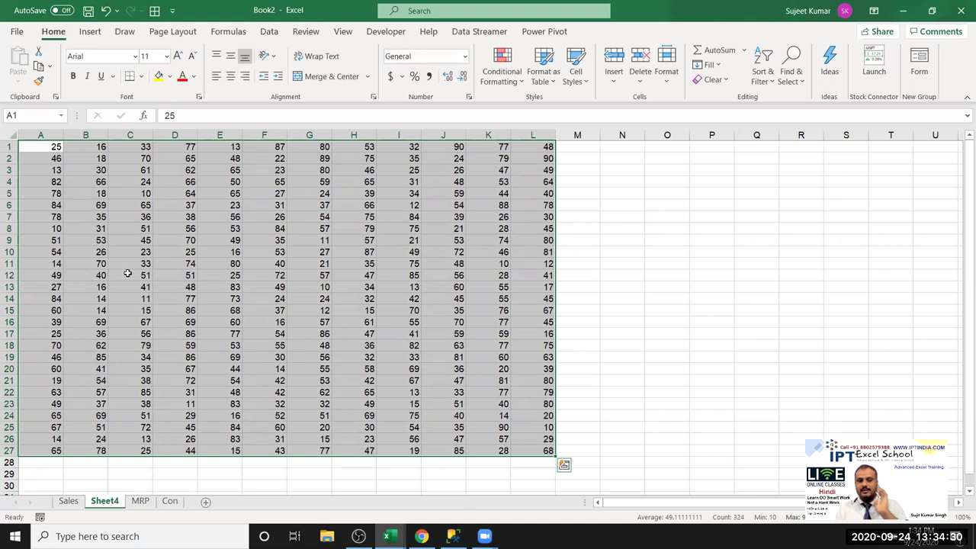
key("ctrl+Home")
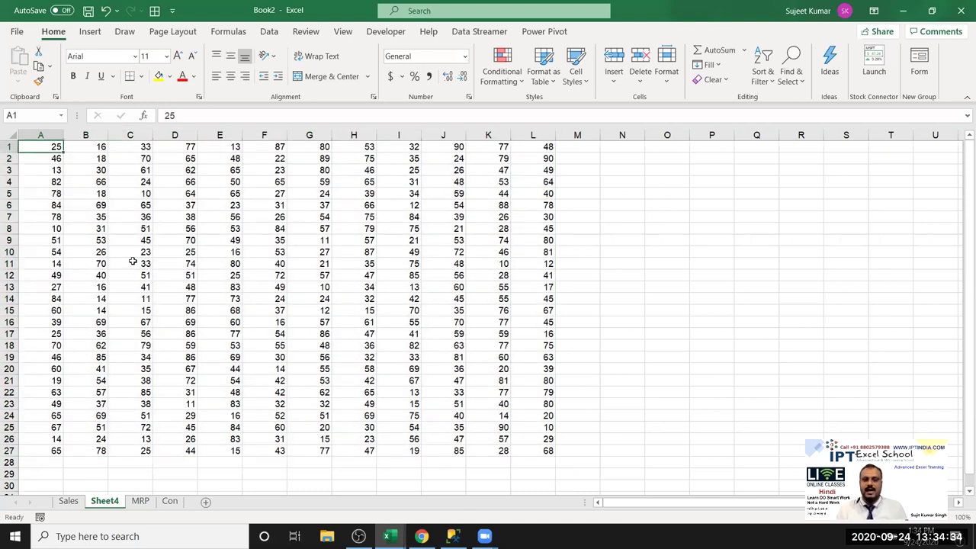
mouse_move(44, 146)
left_mouse_down()
mouse_move(364, 269)
mouse_move(533, 454)
left_mouse_up()
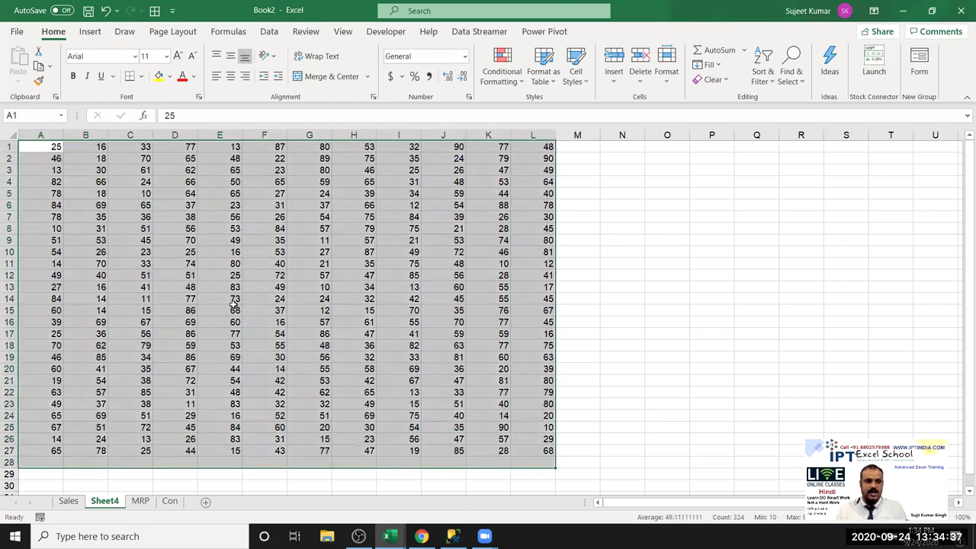
Step: Select A1:A9, then add part of column C and E1:E10
left_click(129, 191)
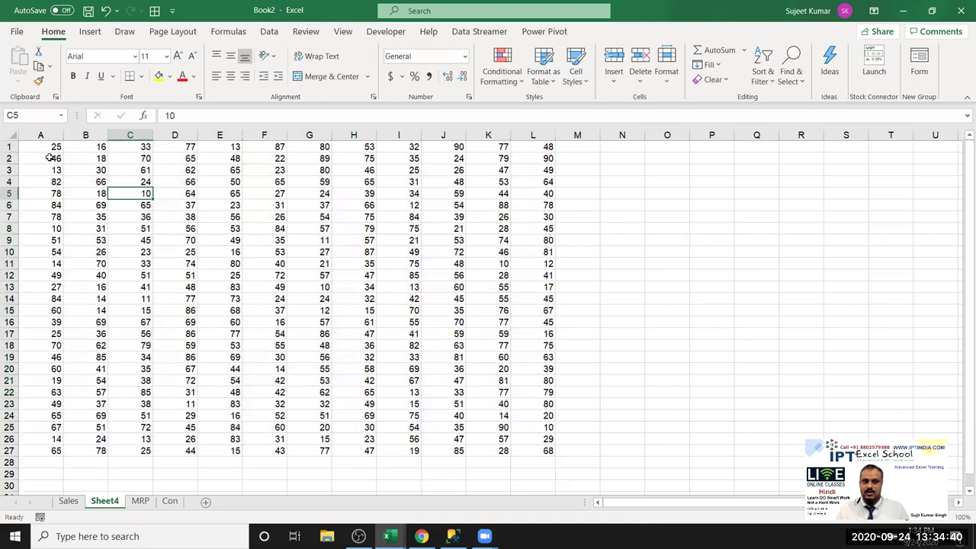
left_click_drag(50, 146, 50, 237)
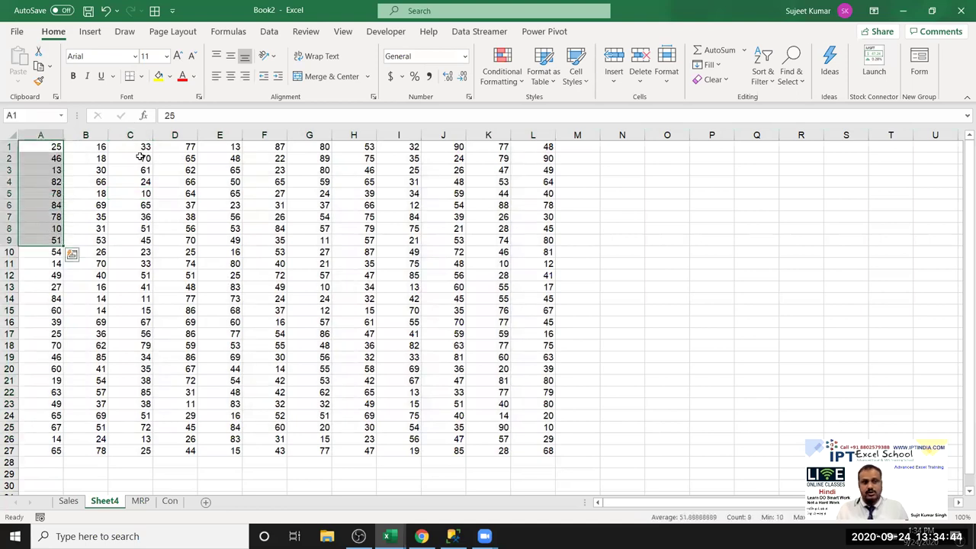
left_click_drag(136, 146, 131, 240, "ctrl")
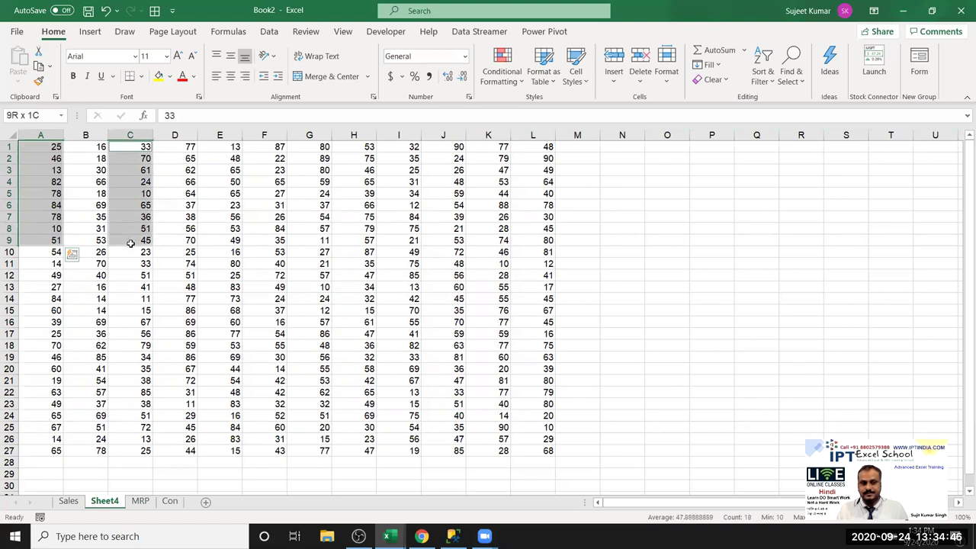
left_click_drag(216, 146, 218, 252, "ctrl")
Step: Add G16, I19:I20, J8, H4:H6, F15, B22:C22 and B15:B16 to the selection
left_click(312, 322, "ctrl")
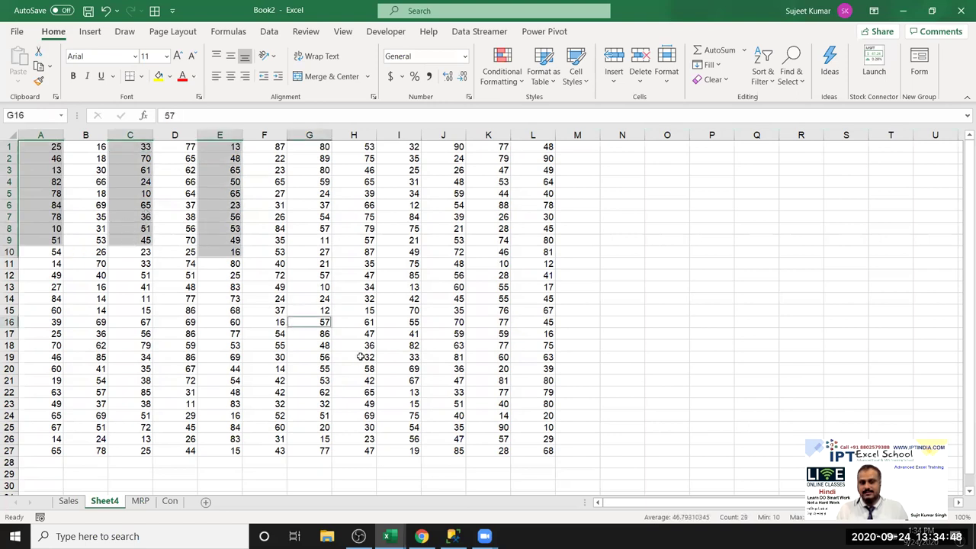
left_click_drag(398, 356, 398, 368, "ctrl")
left_click(443, 228, "ctrl")
left_click_drag(354, 182, 354, 205, "ctrl")
left_click(263, 309, "ctrl")
left_click_drag(86, 392, 130, 392, "ctrl")
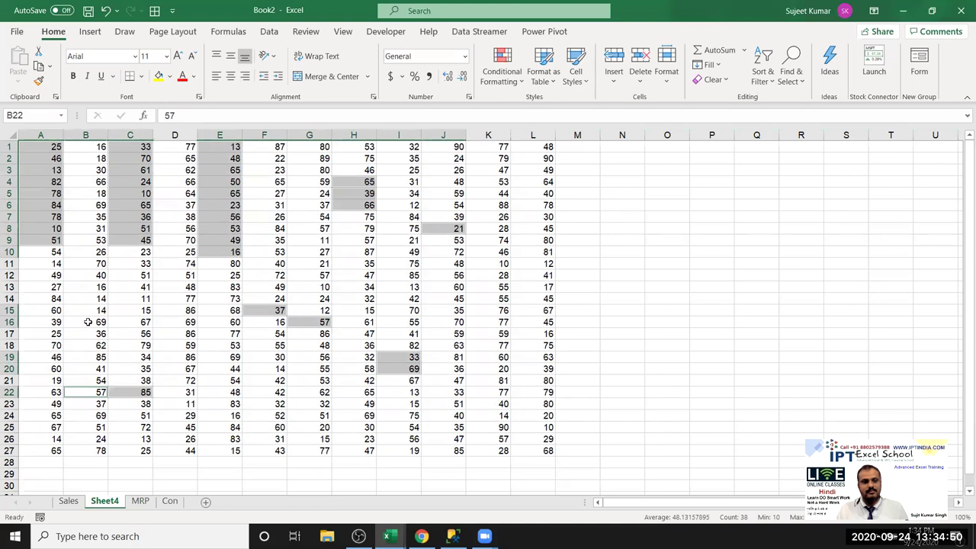
left_click_drag(87, 321, 86, 310, "ctrl")
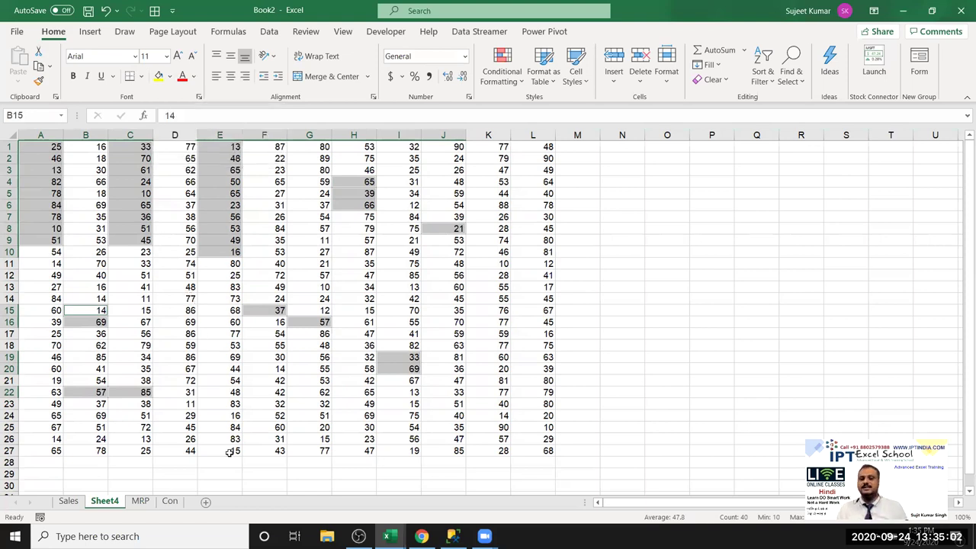
key("ctrl+c")
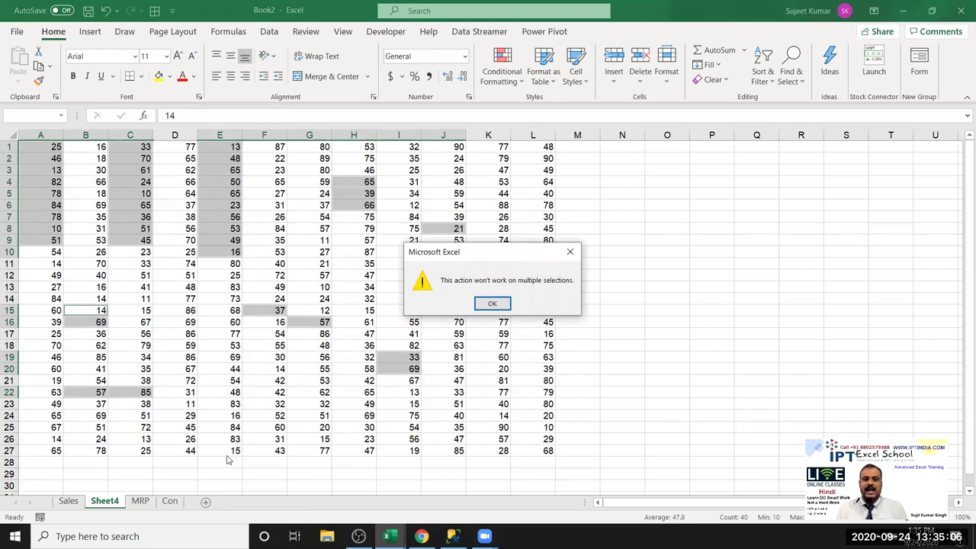
key("Return")
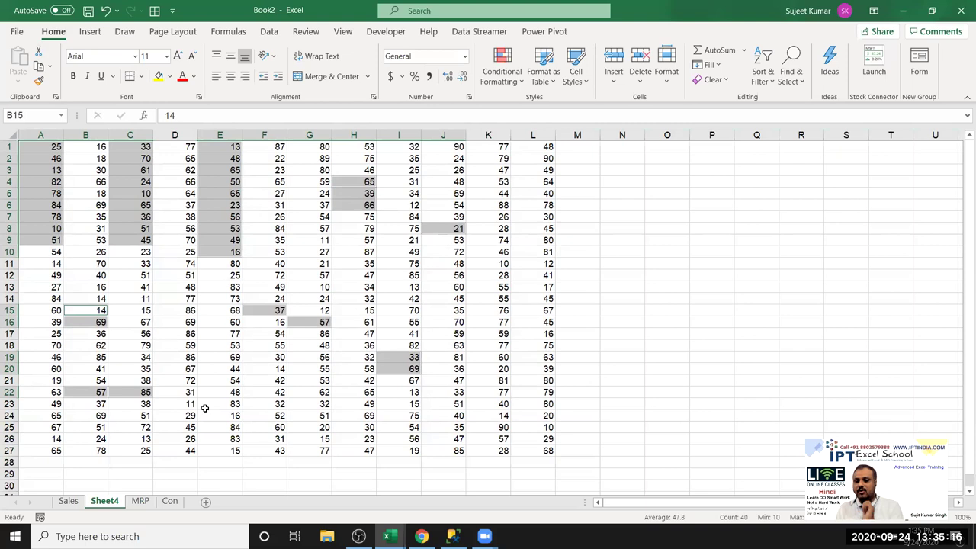
Step: Select A1, C1 and E1 together, copy them, then cancel the copy
left_click(200, 336)
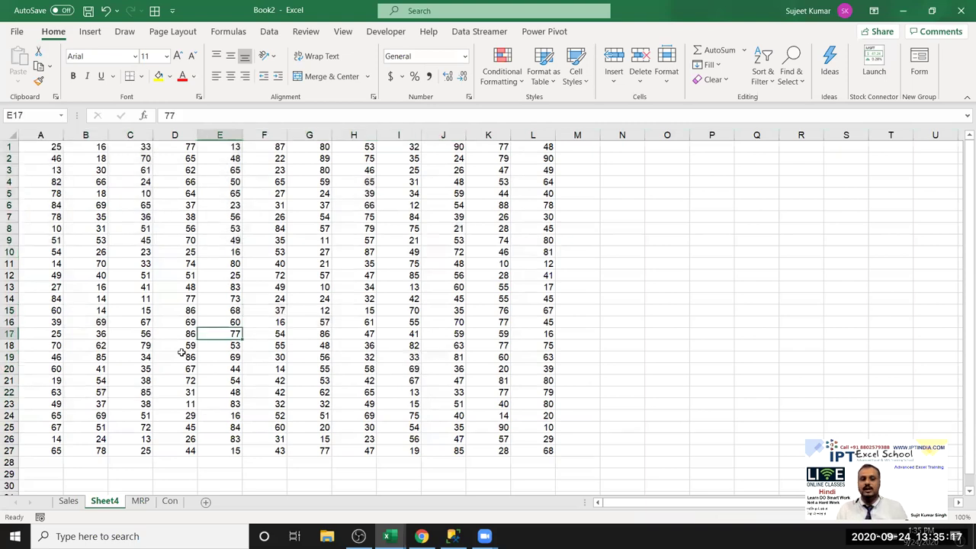
left_click(47, 147)
left_click(136, 147, "ctrl")
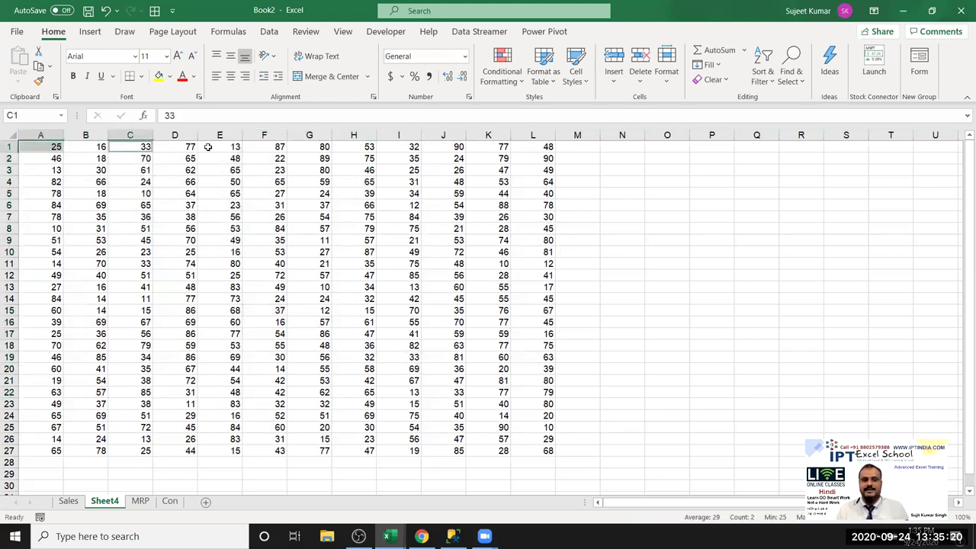
left_click(214, 146, "ctrl")
key("ctrl+c")
key("Escape")
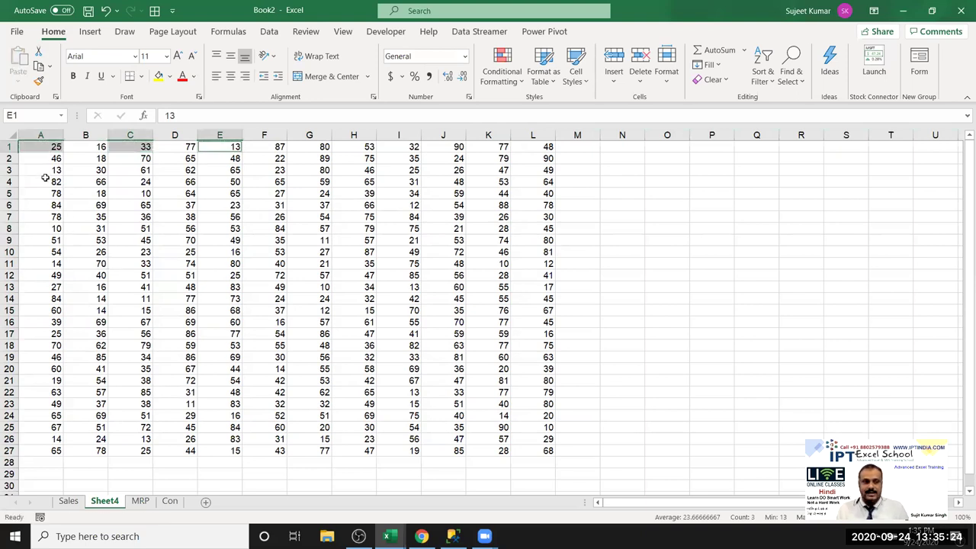
Step: Add A5, C5 and E5, copy the six aligned cells, then cancel
left_click(37, 194, "ctrl")
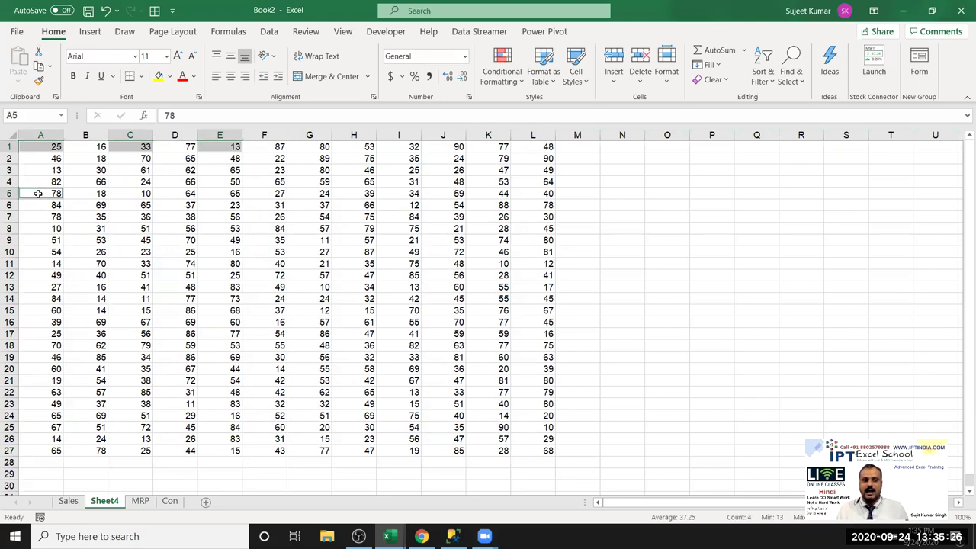
left_click(126, 193, "ctrl")
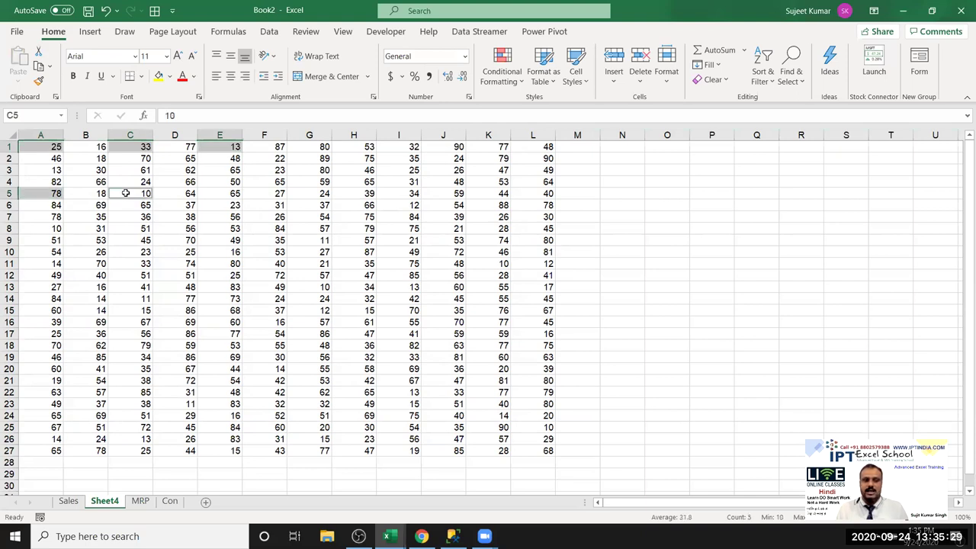
left_click(218, 195, "ctrl")
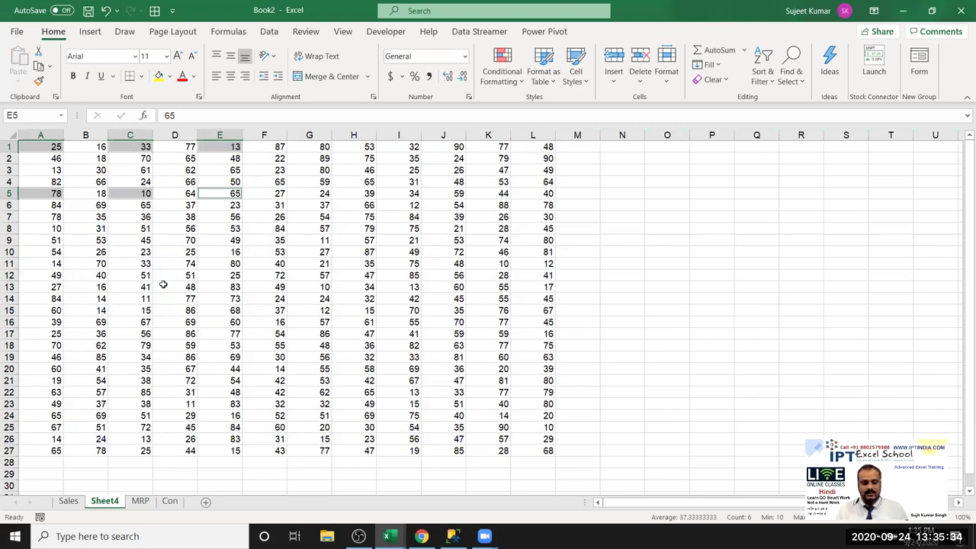
key("ctrl+c")
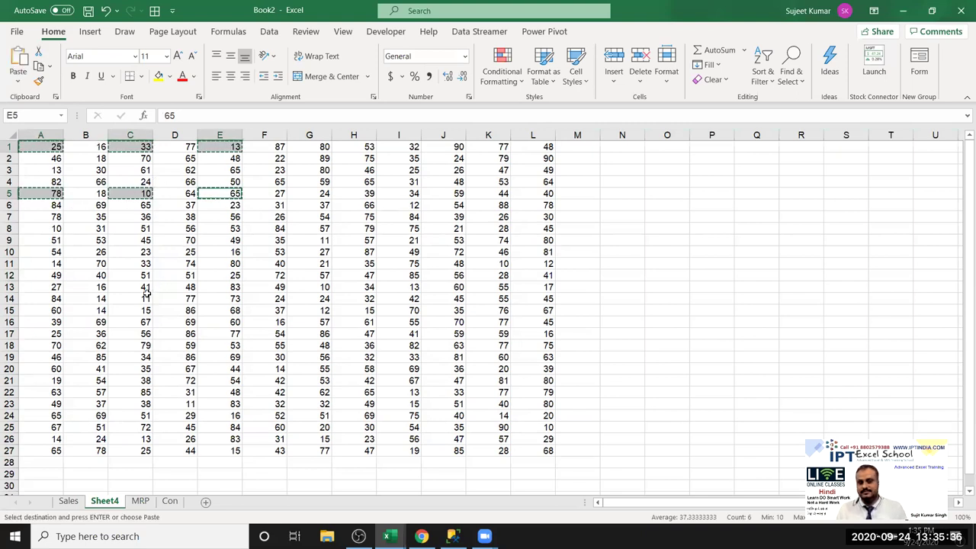
key("Escape")
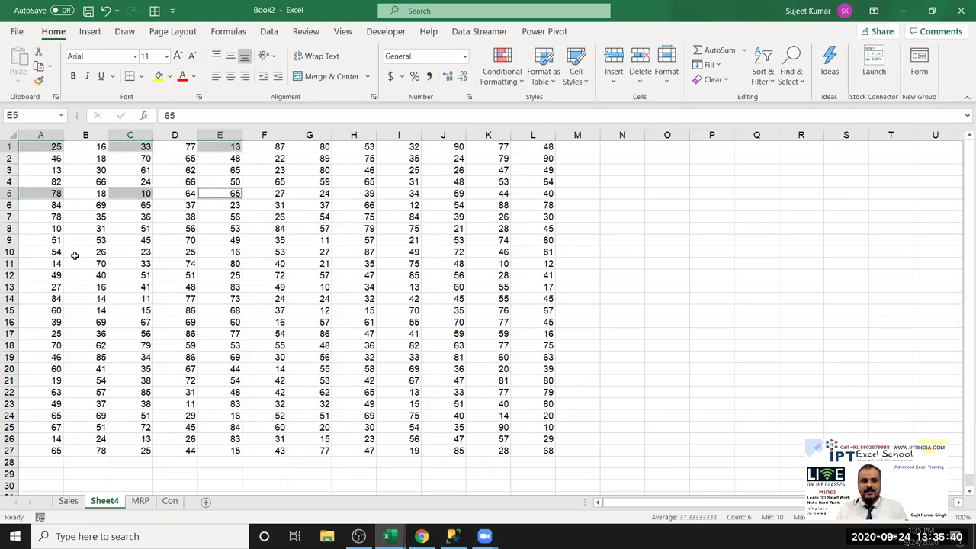
Step: Add F10, attempt a copy, dismiss the multiple-selections warning and clear the selection
left_click(259, 254, "ctrl")
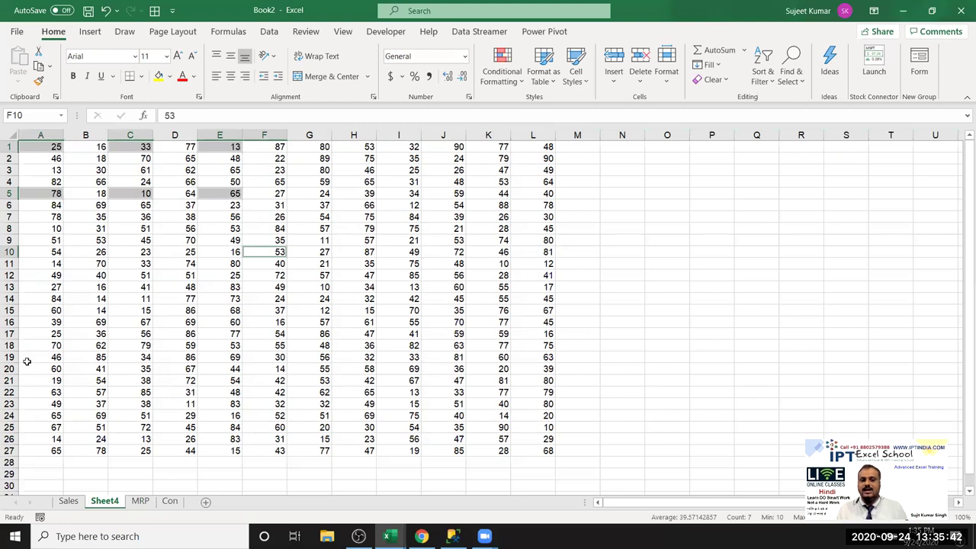
key("ctrl+c")
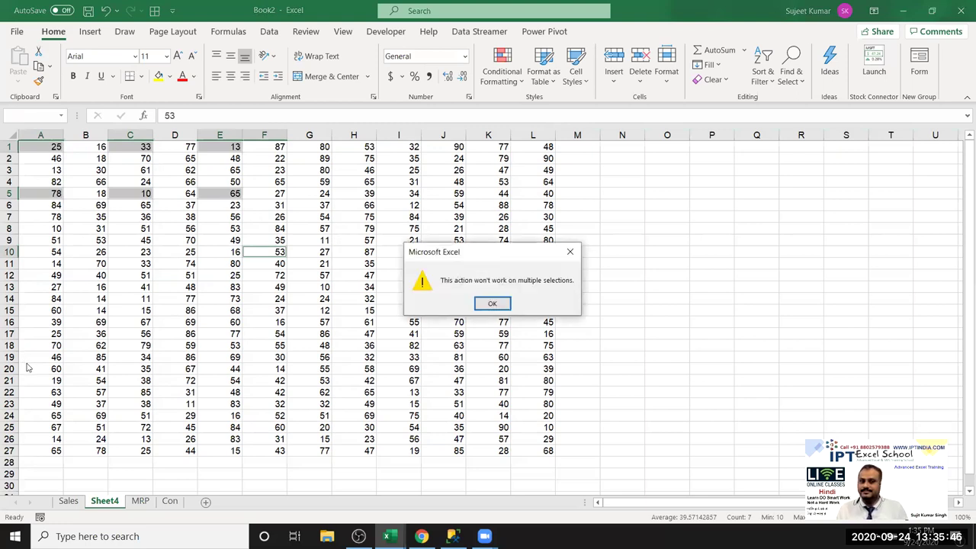
key("Return")
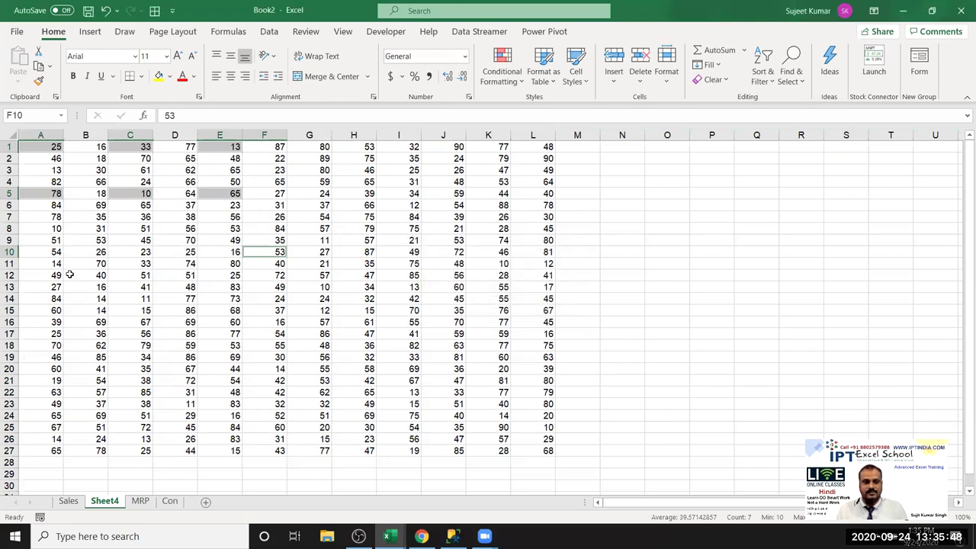
left_click(69, 274)
Step: Select A1:C1 plus F1:H1, copy both ranges, then cancel the copy
left_click(58, 147)
left_click_drag(58, 147, 100, 150)
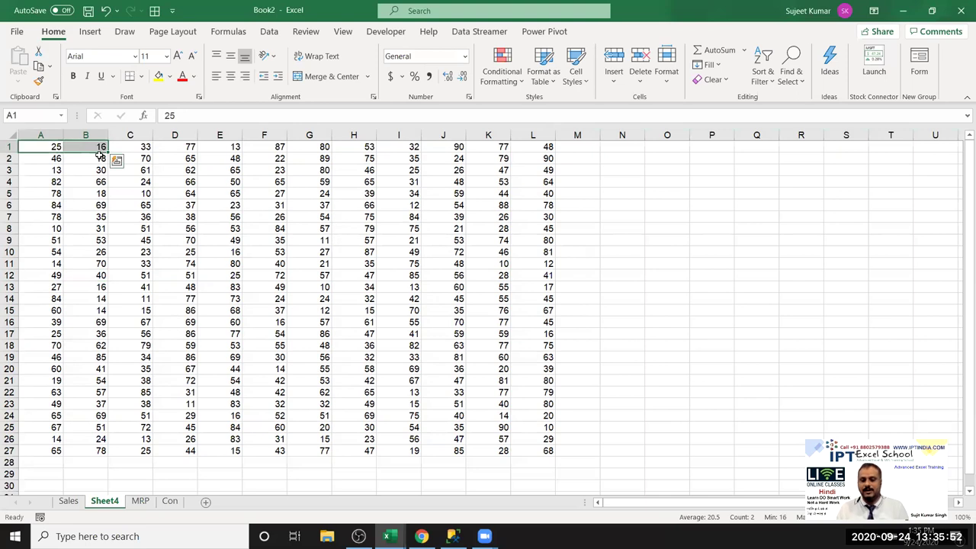
left_click(74, 209)
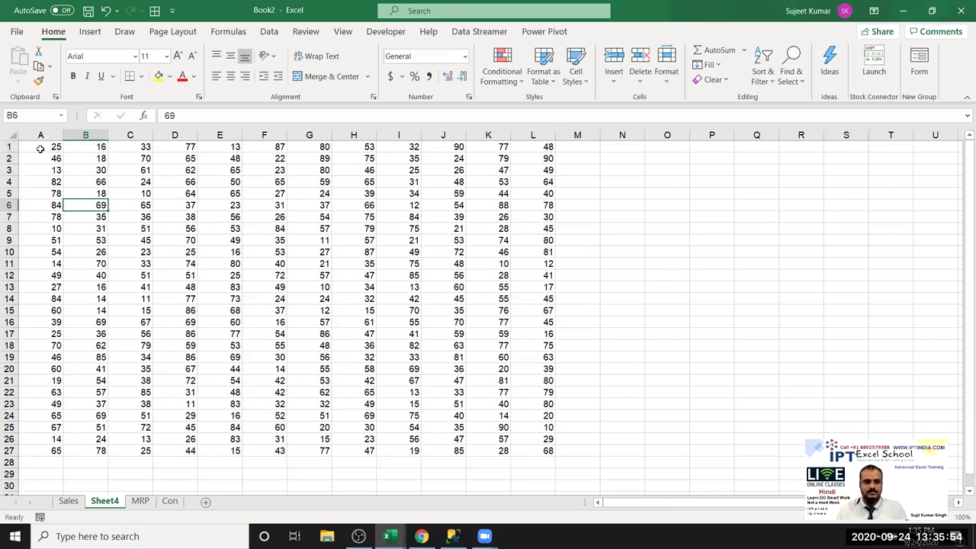
left_click_drag(41, 148, 145, 148)
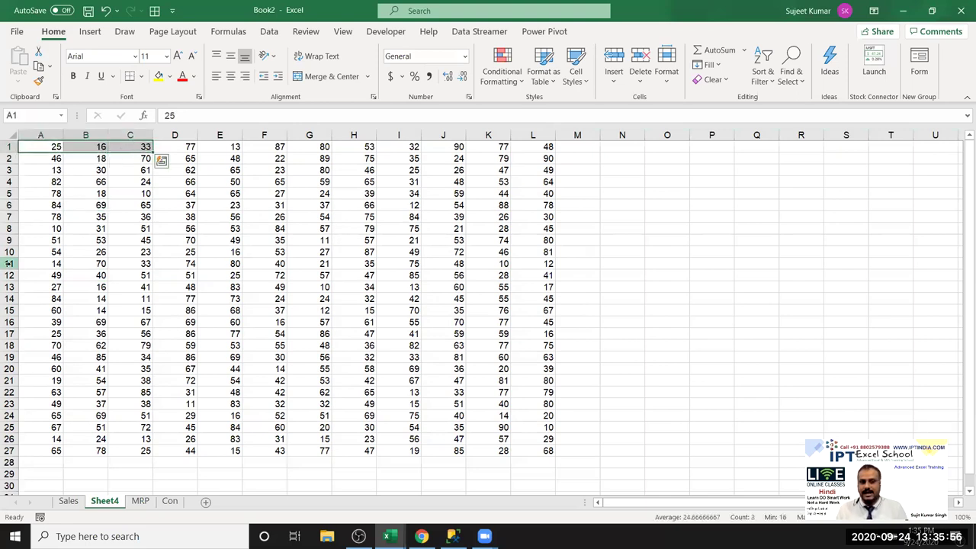
left_click_drag(259, 147, 353, 147, "ctrl")
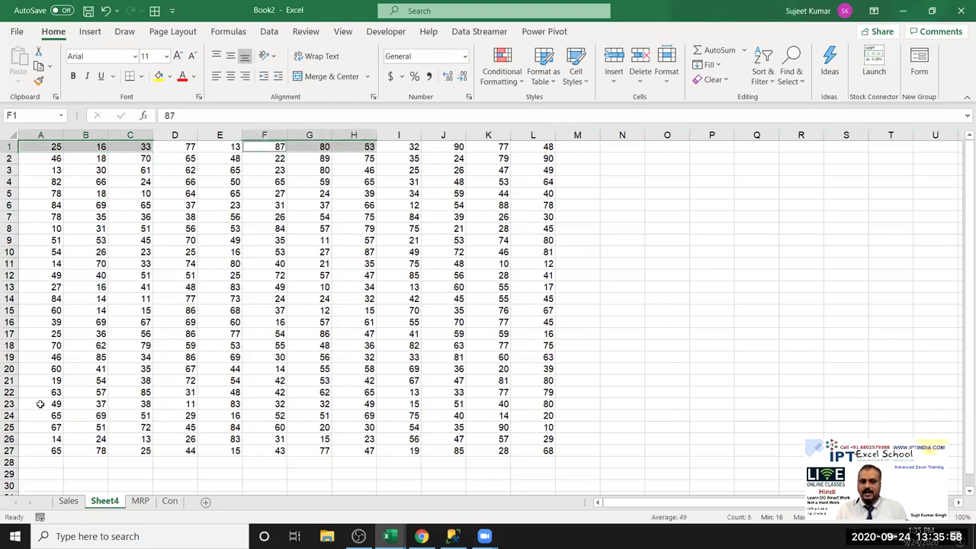
key("ctrl+c")
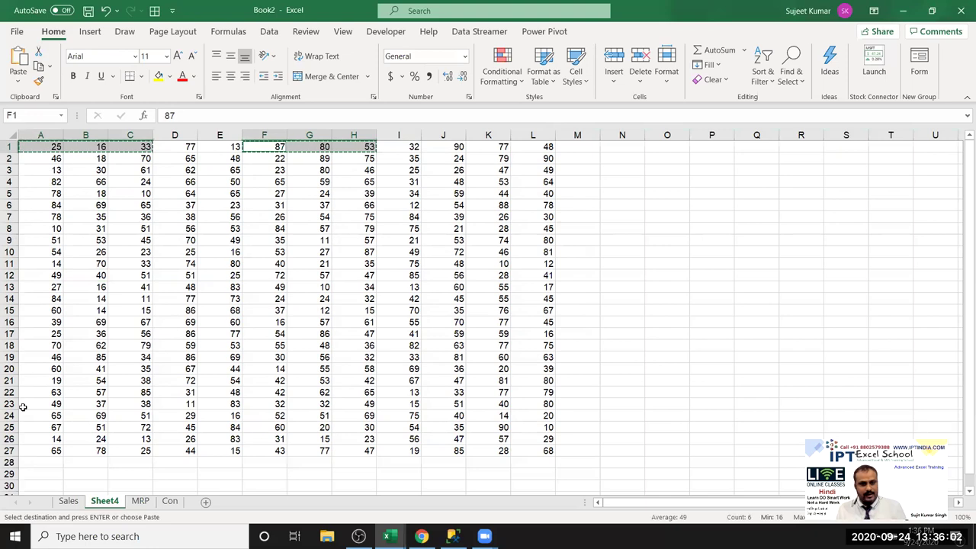
key("Escape")
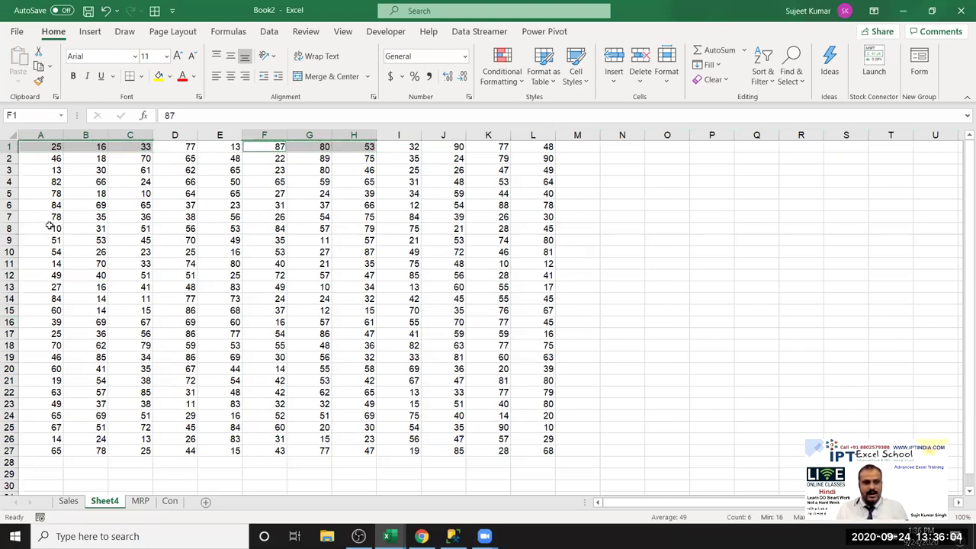
Step: Add A5:C5 and F5:H5, copy the four ranges, then cancel and drop the selection
left_click_drag(36, 196, 134, 193)
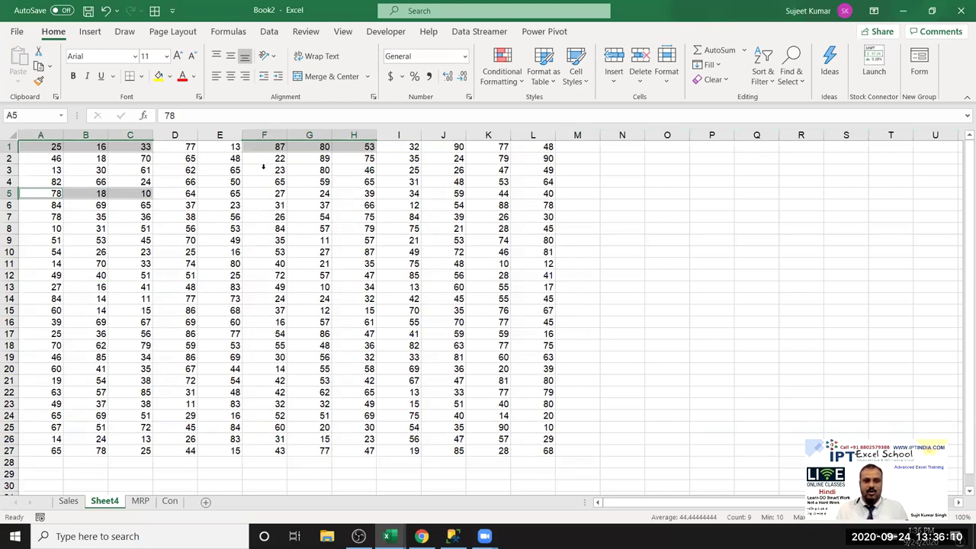
left_click_drag(257, 191, 343, 188)
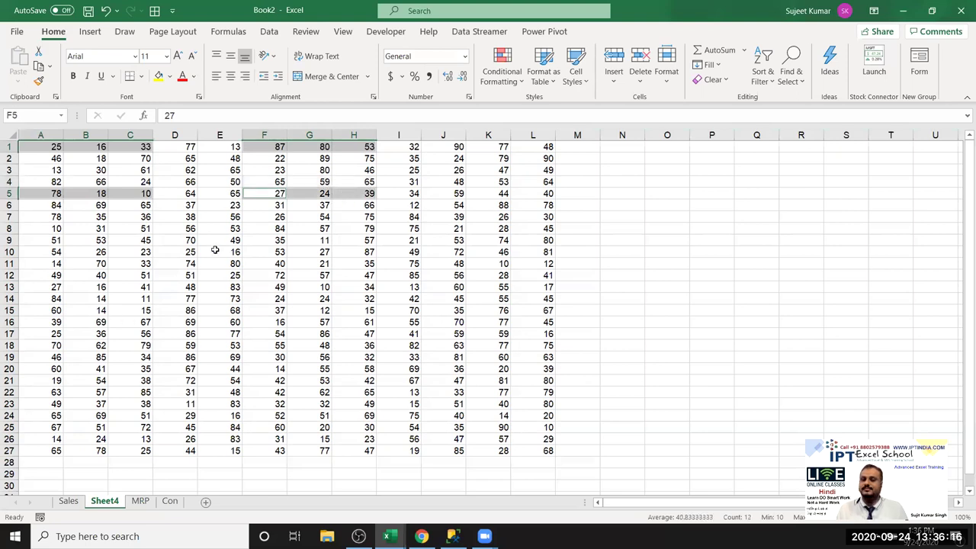
key("ctrl+c")
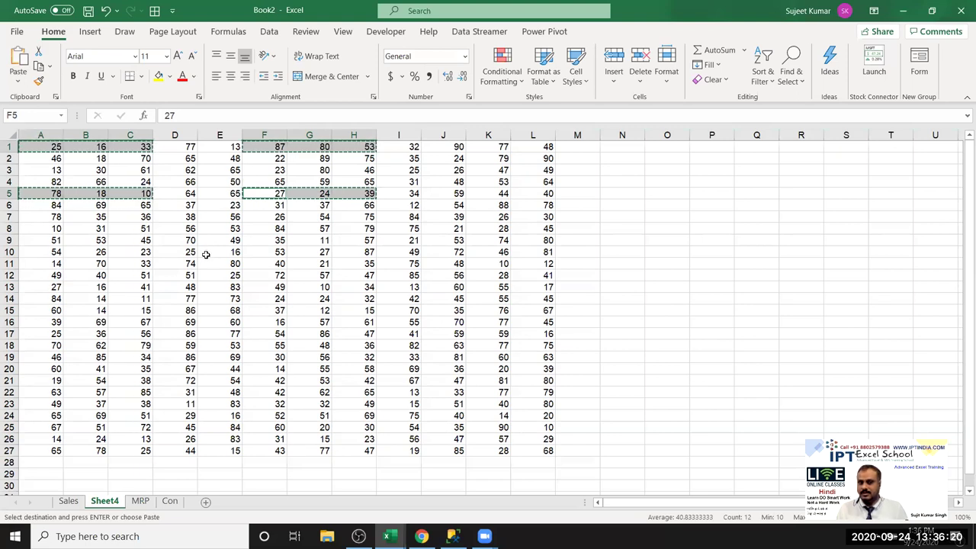
key("Escape")
left_click(202, 220)
Step: Select A1:A5, E1:E5 and G1:G2, try copying, and dismiss the warning
mouse_move(42, 147)
left_mouse_down()
mouse_move(42, 202)
mouse_move(42, 193)
left_mouse_up()
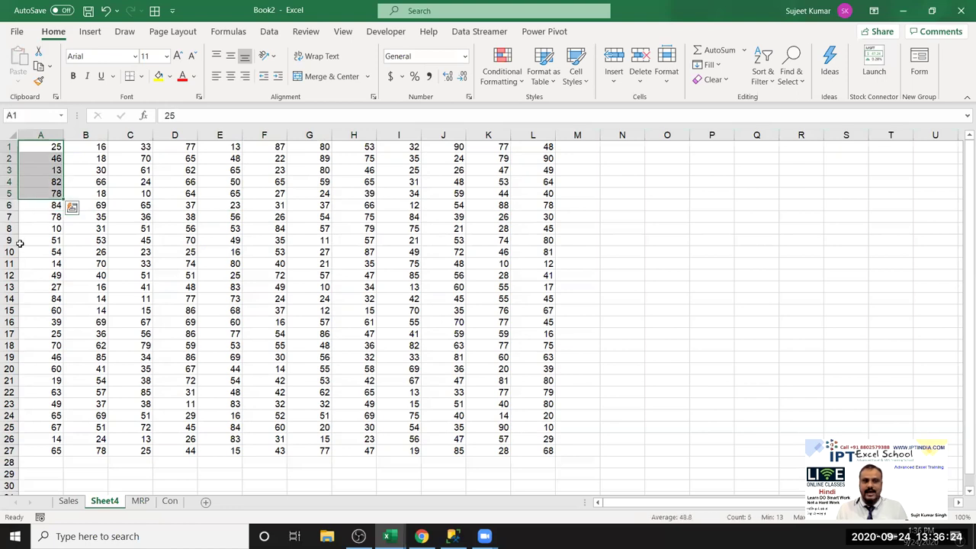
left_click_drag(230, 149, 228, 193, "ctrl")
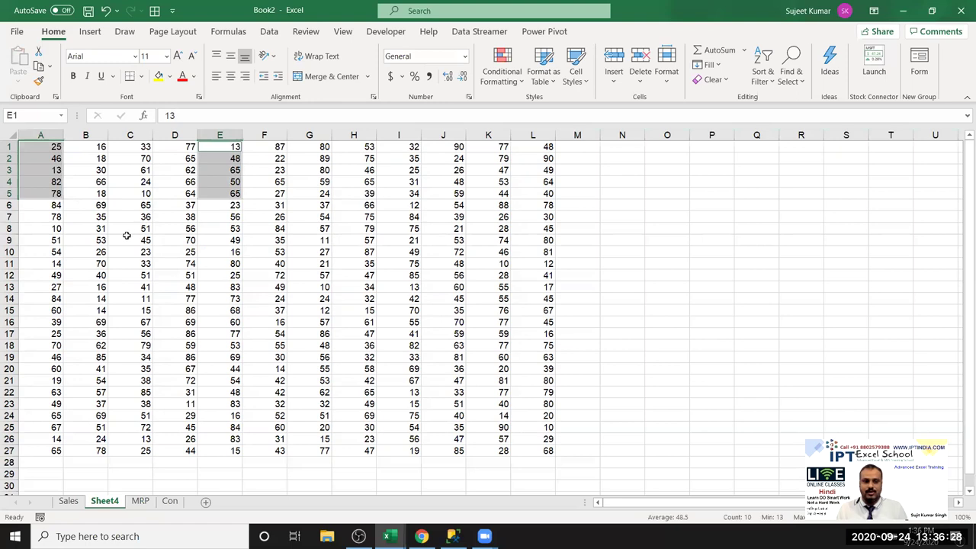
left_click_drag(312, 148, 313, 159, "ctrl")
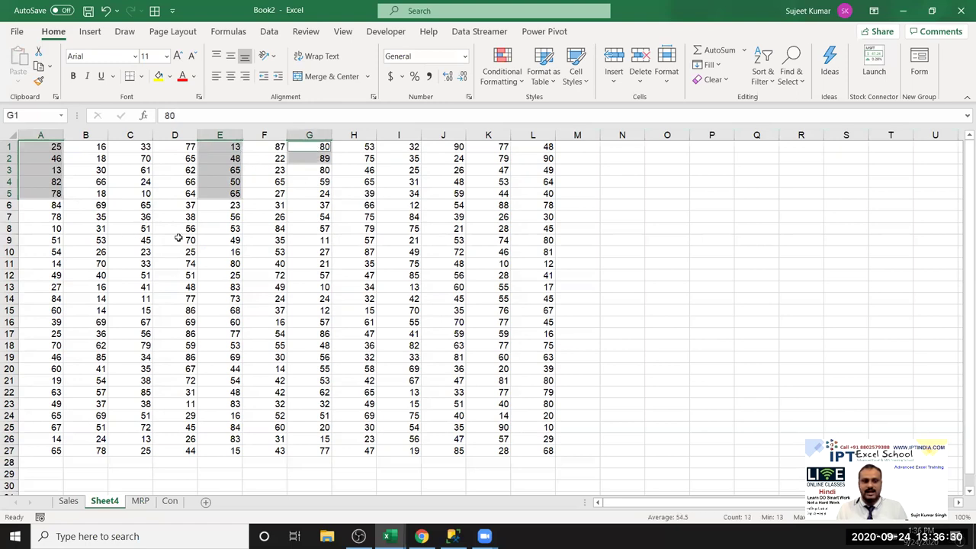
key("ctrl+c")
key("Return")
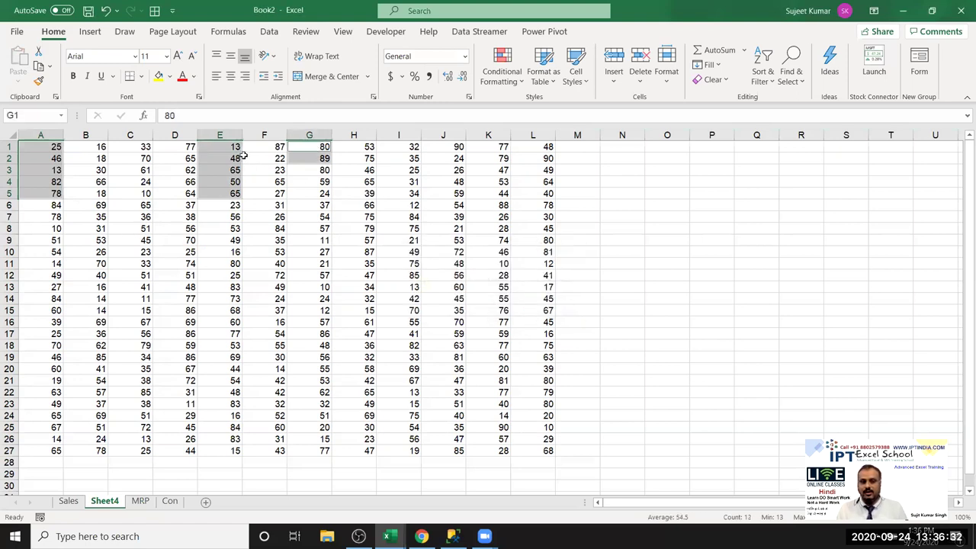
Step: Replace G1:G2 with G1:G5 so the status bar counts 15 values
left_click_drag(291, 143, 298, 195, "ctrl")
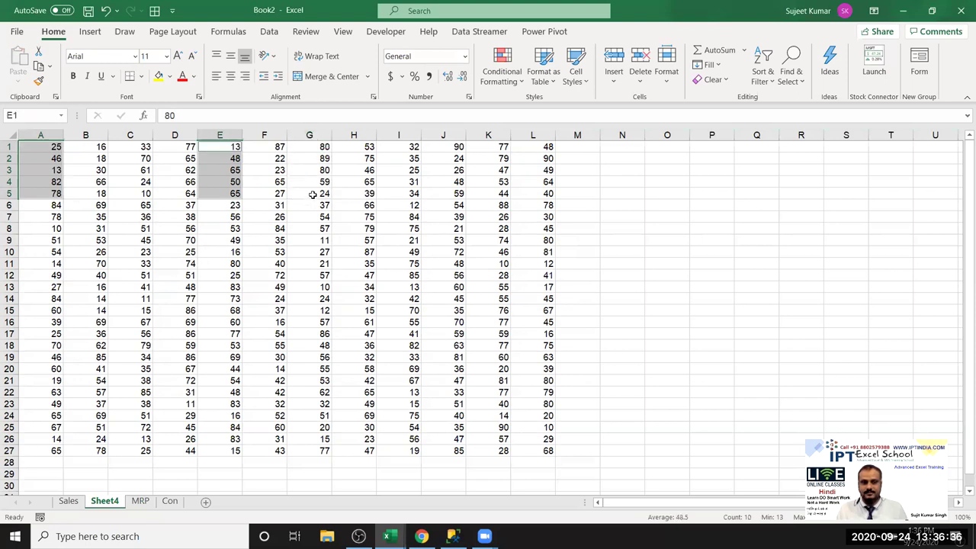
left_click_drag(312, 196, 302, 148, "ctrl")
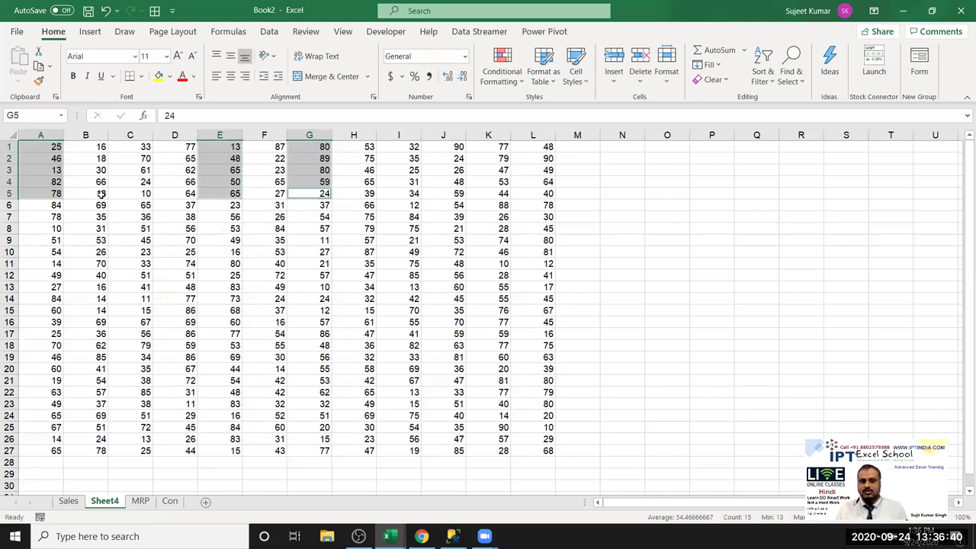
left_click_drag(100, 194, 145, 197)
left_click(99, 154)
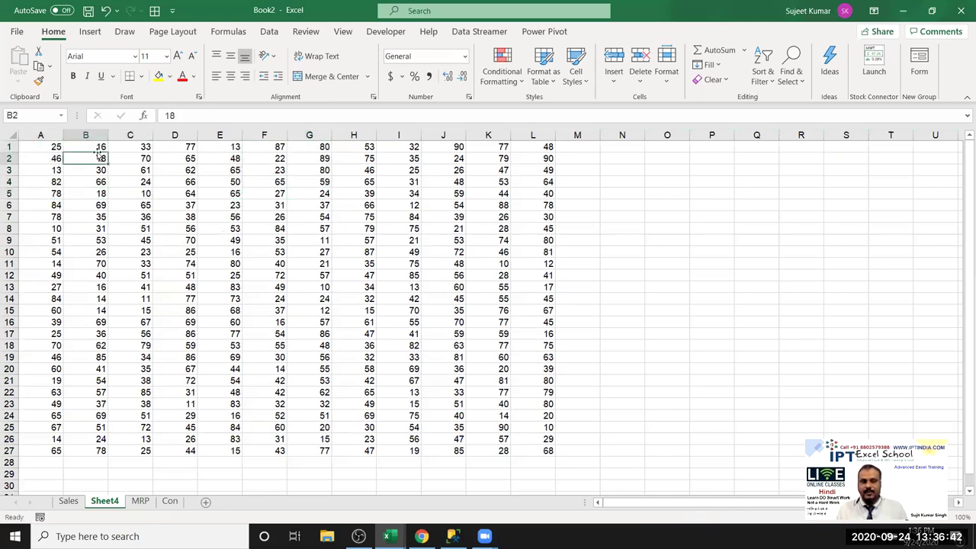
left_click(95, 205, "ctrl")
left_click(93, 240, "ctrl")
left_click(90, 287, "ctrl")
left_click(90, 310, "ctrl")
left_click(89, 346, "ctrl")
left_click(88, 369, "ctrl")
left_click(89, 415, "ctrl")
left_click(90, 451, "ctrl")
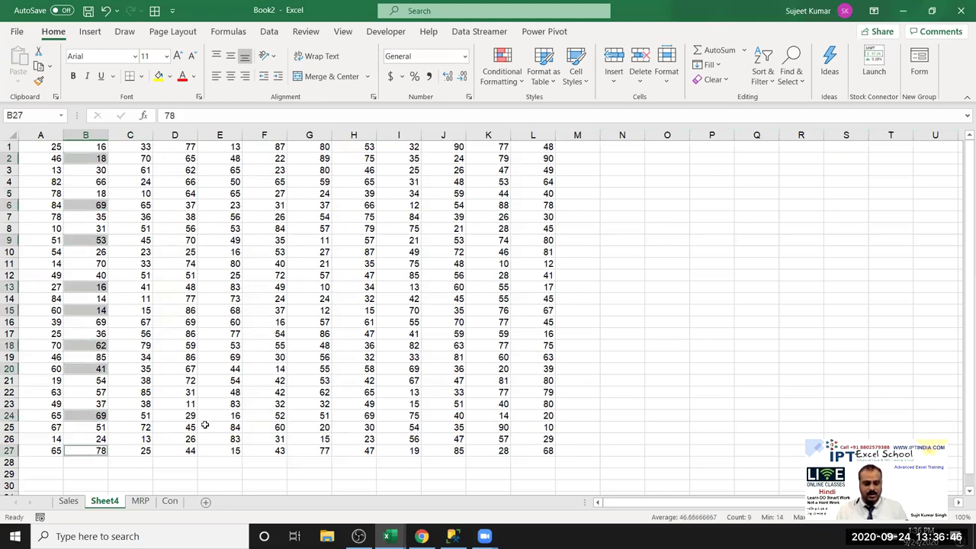
key("ctrl+c")
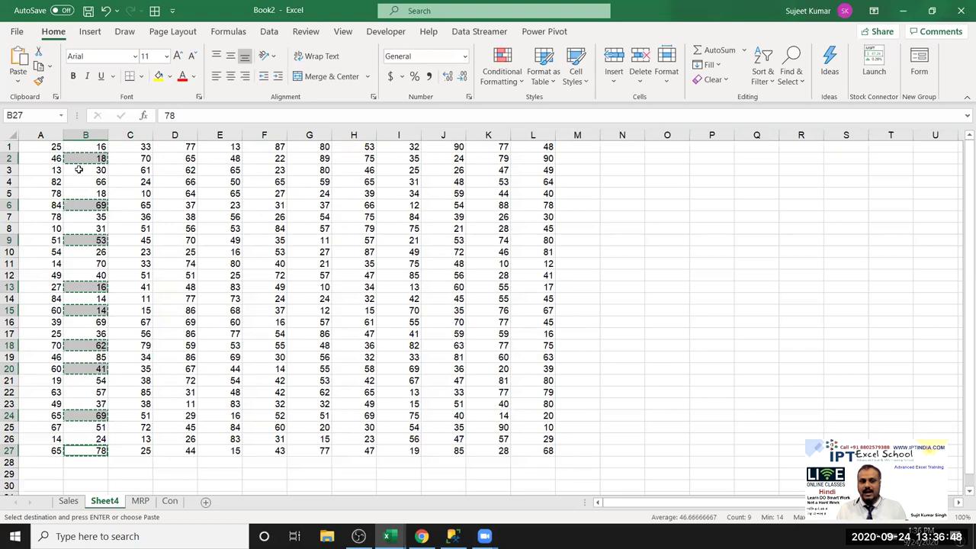
left_click(654, 152)
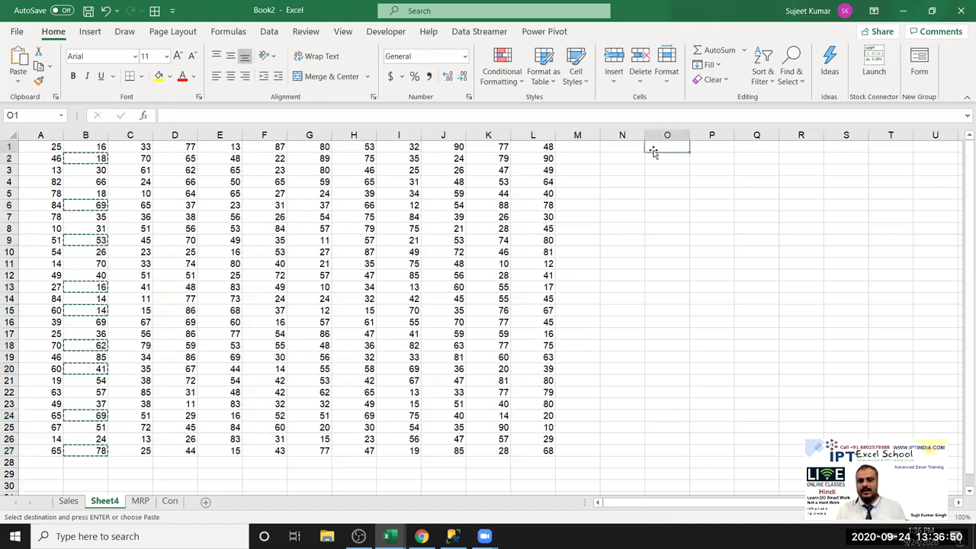
key("ctrl+v")
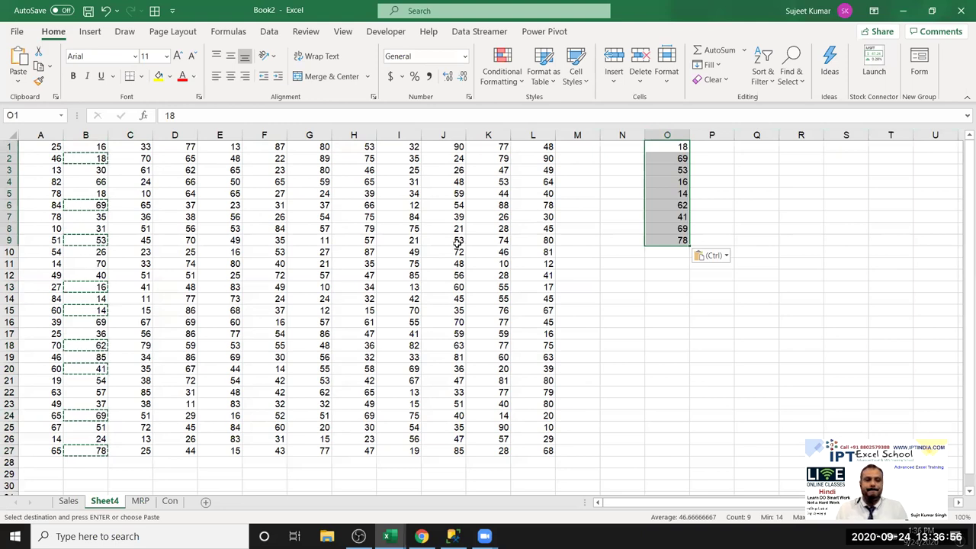
key("Escape")
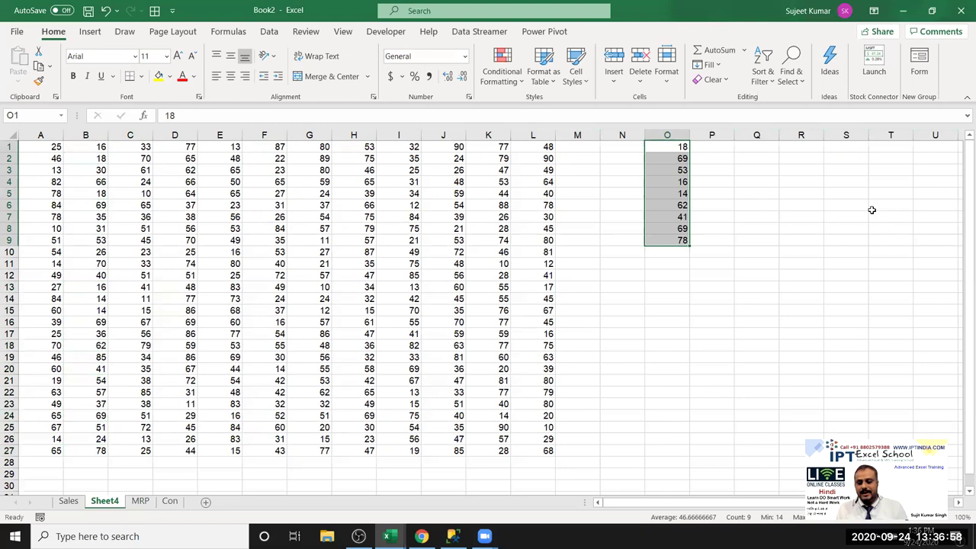
key("Delete")
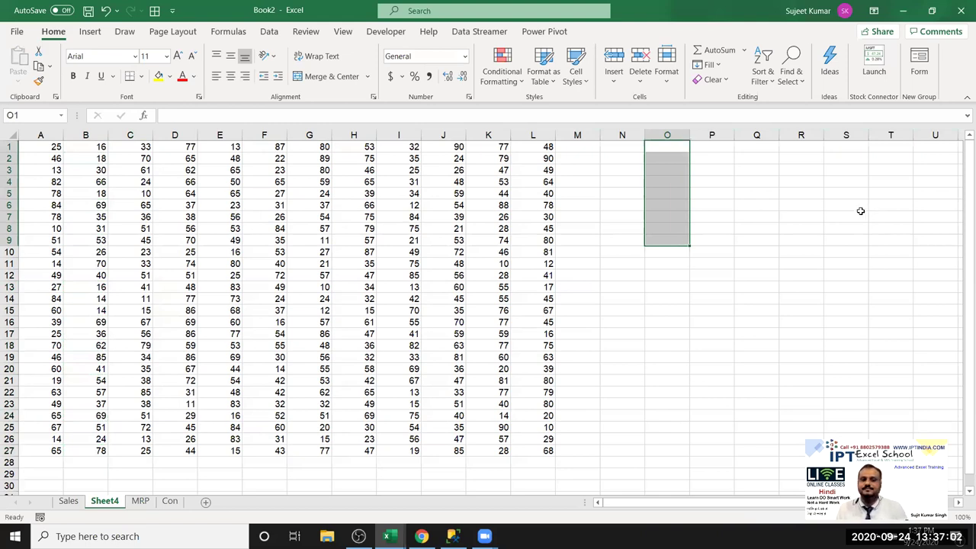
left_click(77, 195)
left_click(355, 240)
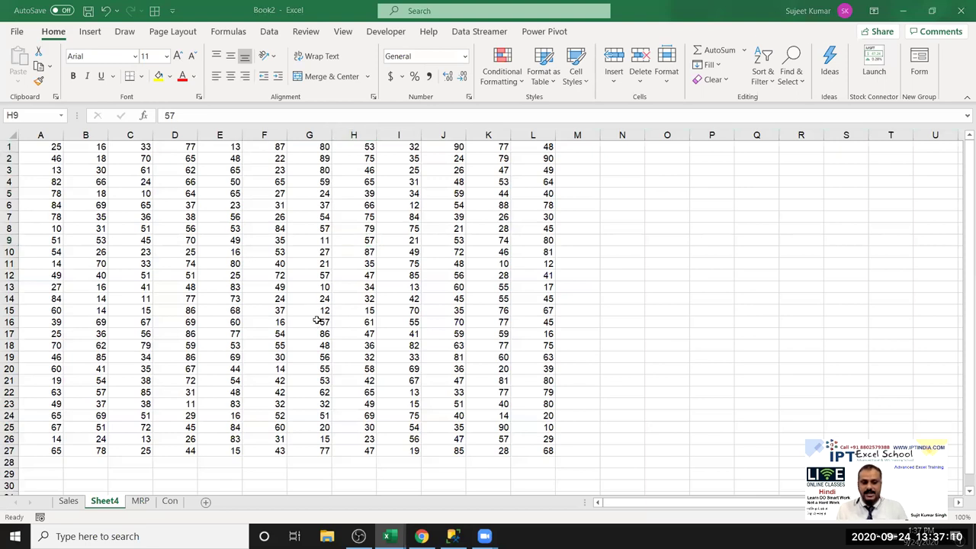
Step: Add three new worksheets, Sheet4, Sheet5 and Sheet6, to Book3
left_click(196, 502)
left_click(232, 503)
left_click(275, 503)
Step: On Sheet1, enter 'Date' in A1 and today's date, 9/24/2020, in B1
left_click(73, 501)
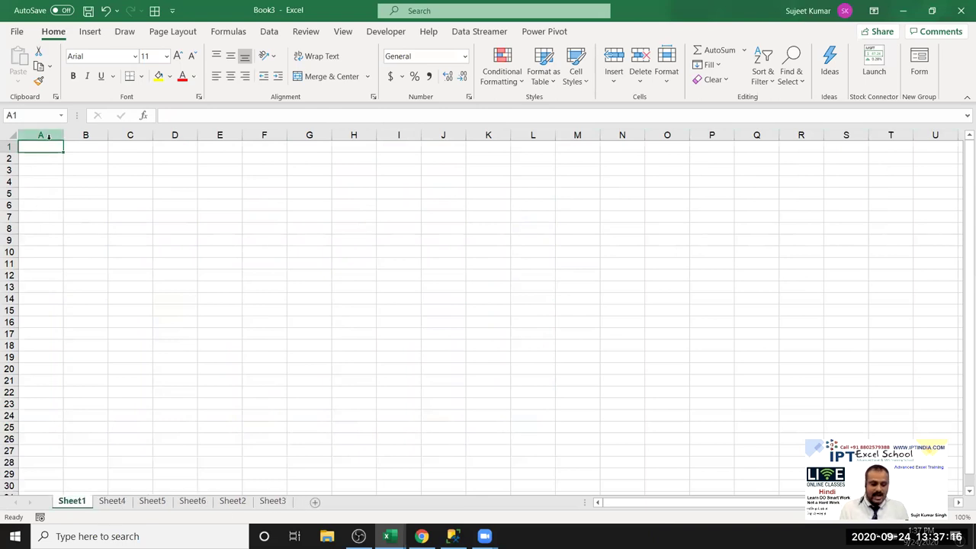
type("Date")
key("Tab")
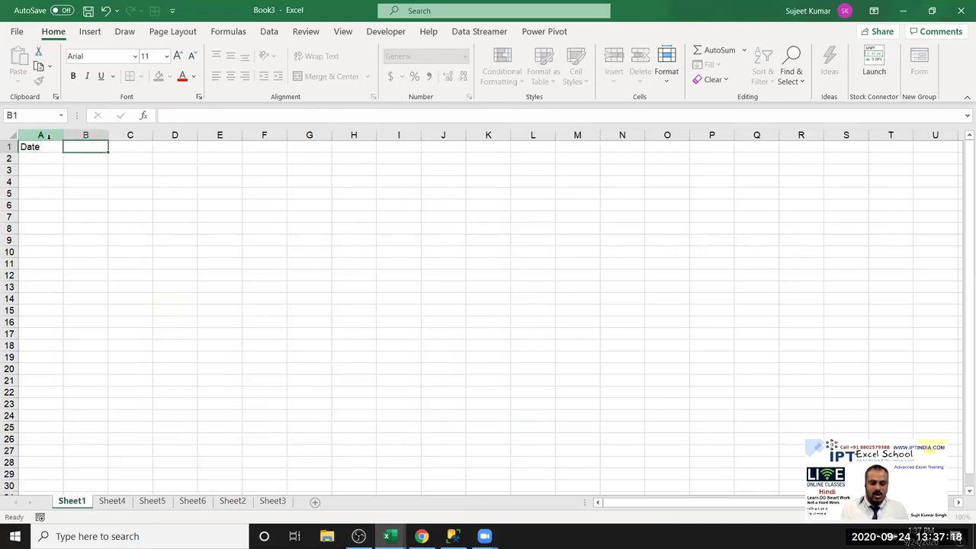
key("ctrl+semicolon")
key("Return")
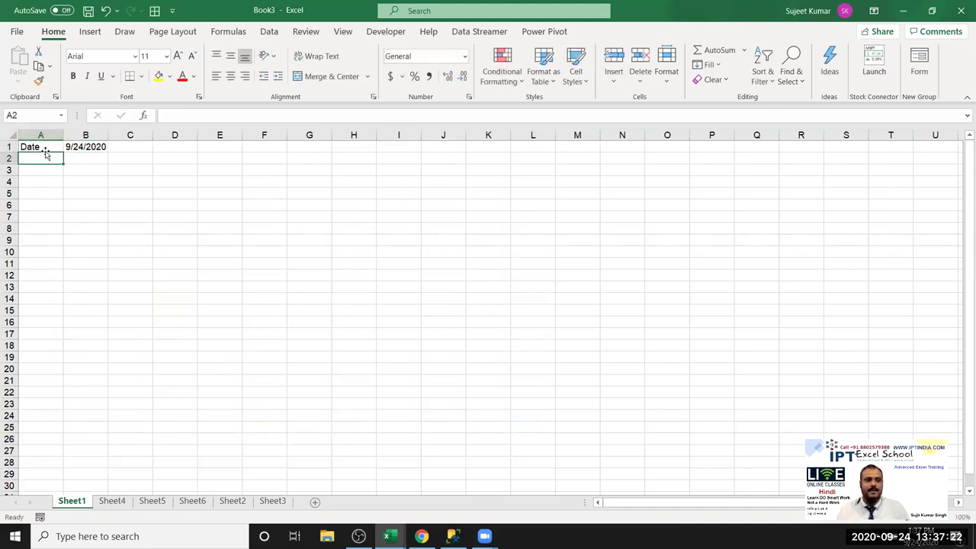
Step: Copy A1:B1 and group Sheet4 through Sheet3 for pasting
left_click_drag(47, 149, 65, 150)
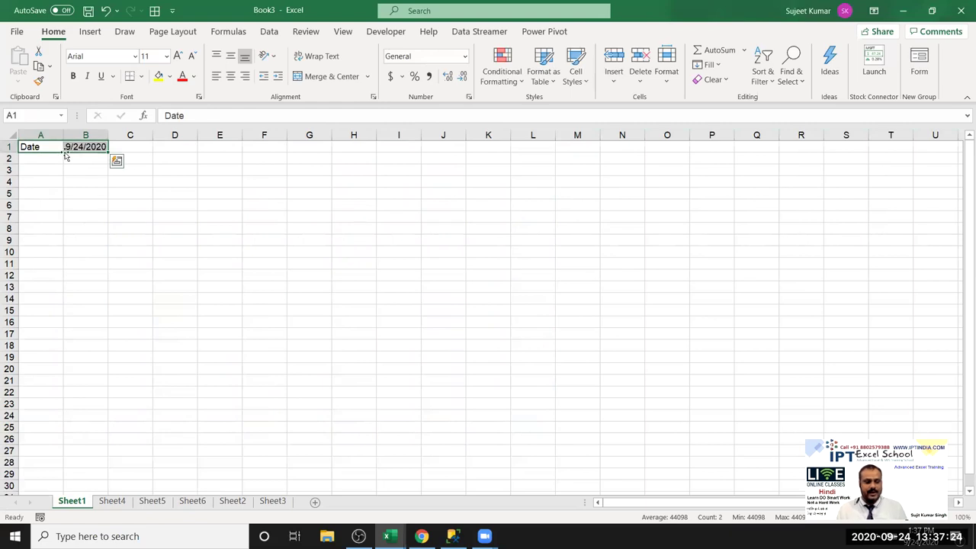
key("ctrl+c")
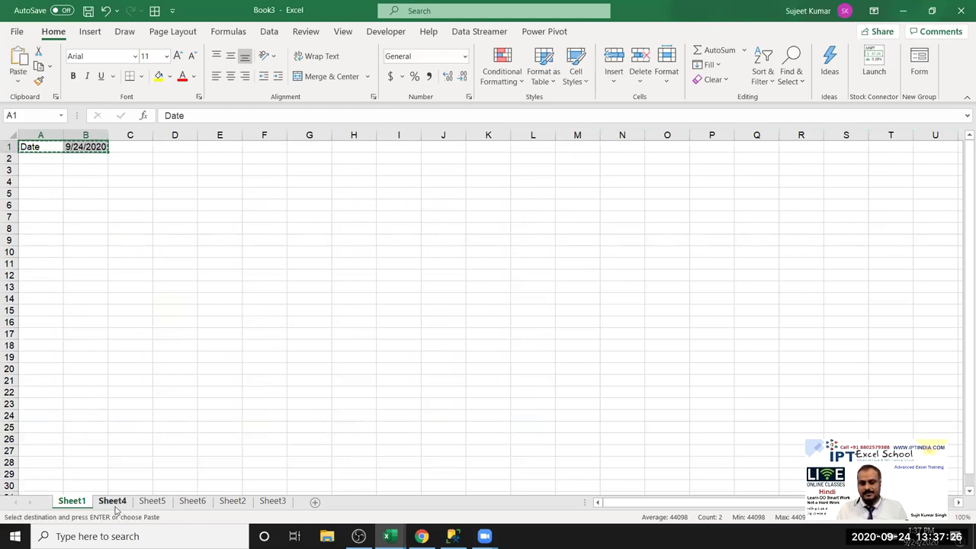
left_click(113, 501)
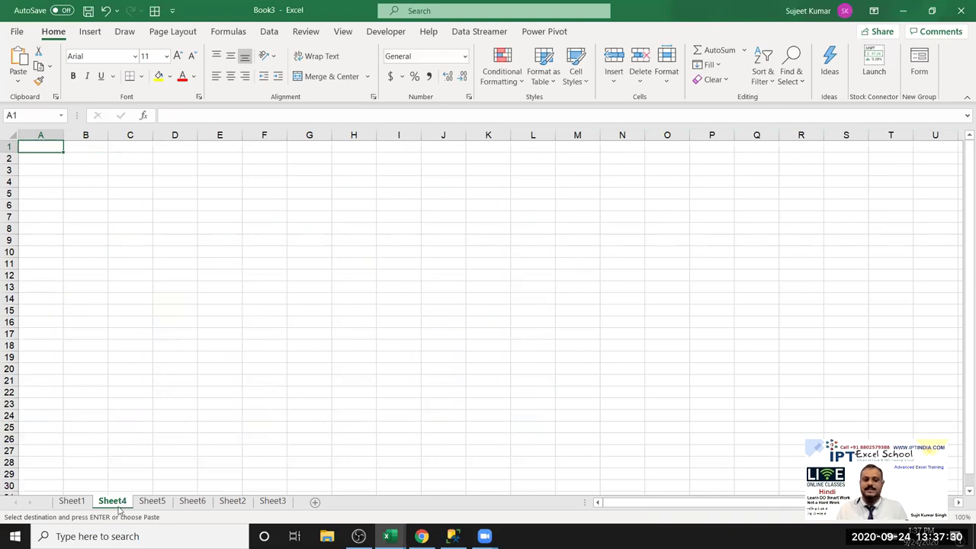
left_click(279, 501, "shift")
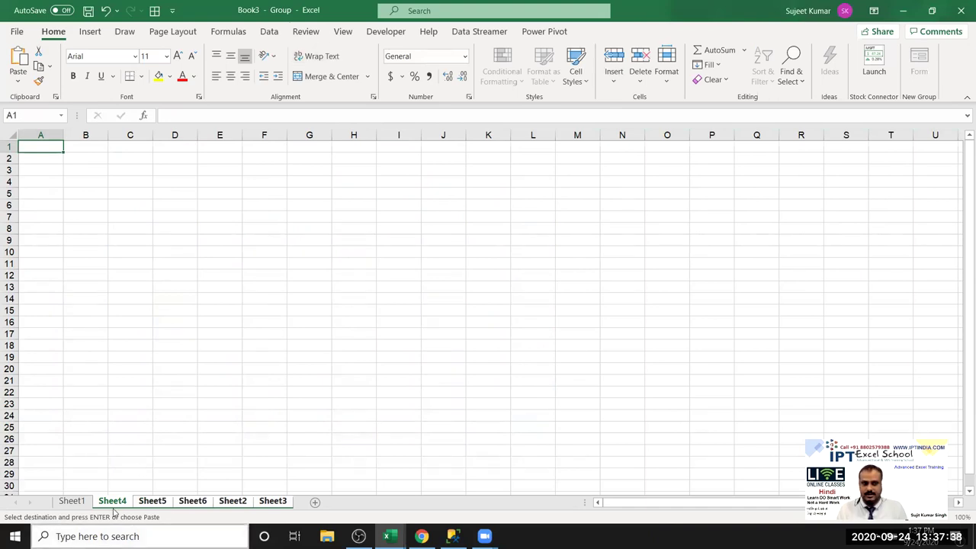
Step: Paste the Date header into all grouped sheets and verify it on Sheet6, Sheet2 and Sheet3
key("ctrl+v")
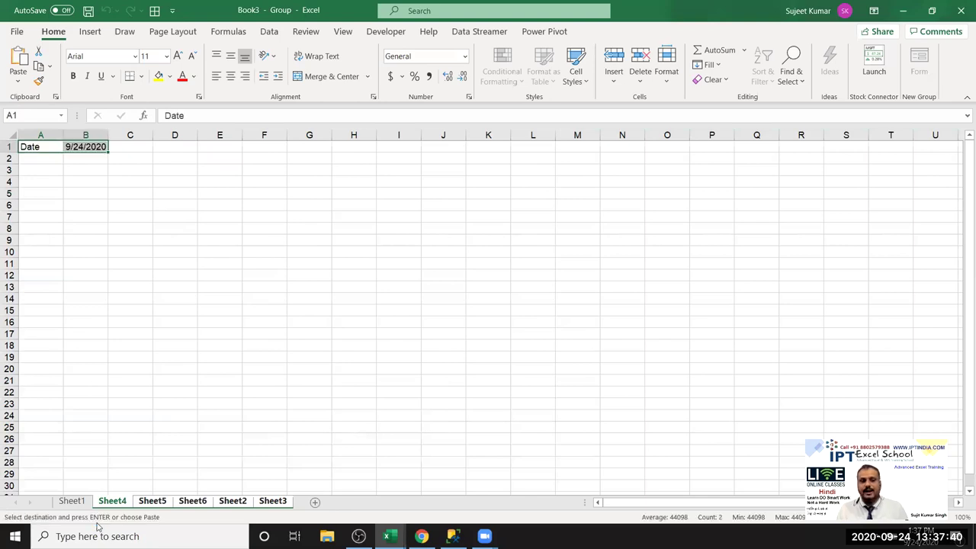
left_click(192, 500)
left_click(232, 500)
left_click(271, 503)
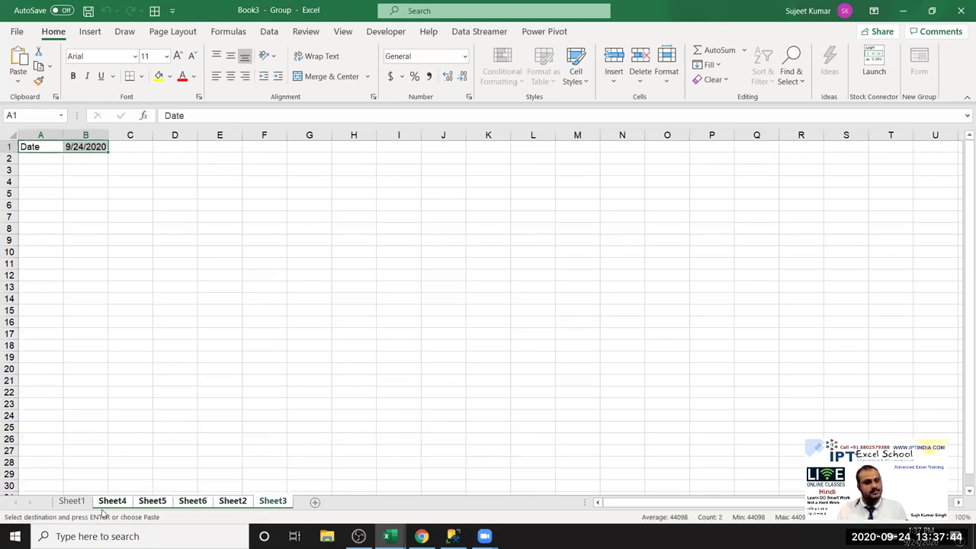
left_click(72, 500)
key("Escape")
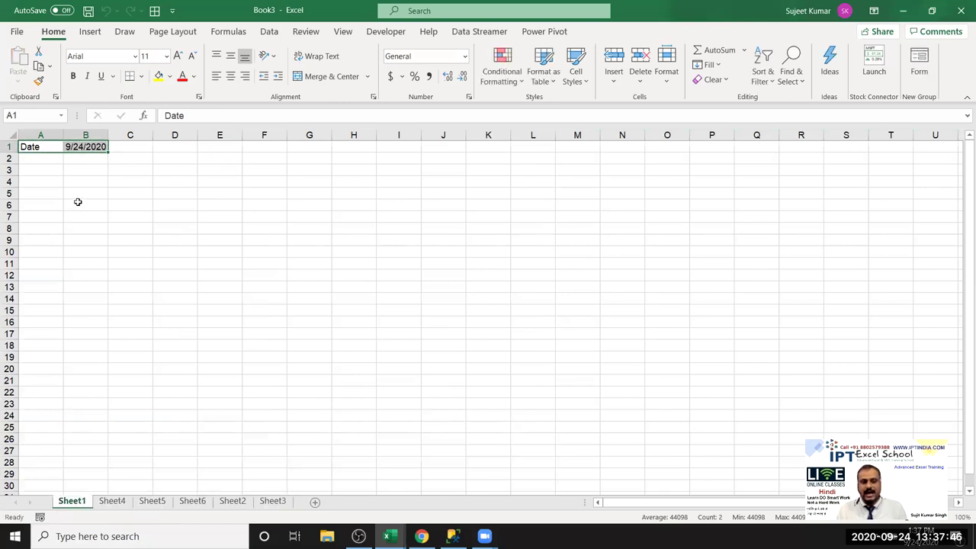
Step: With all sheets grouped, enter 'Time' in A4 and the current time, 1:37 PM, in B4
left_click(38, 181)
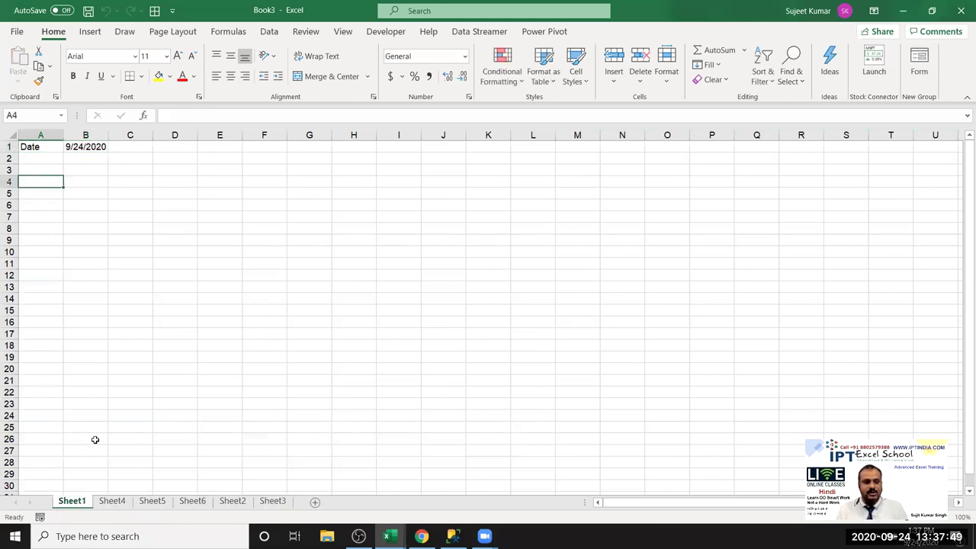
left_click(278, 499, "shift")
type("Ti")
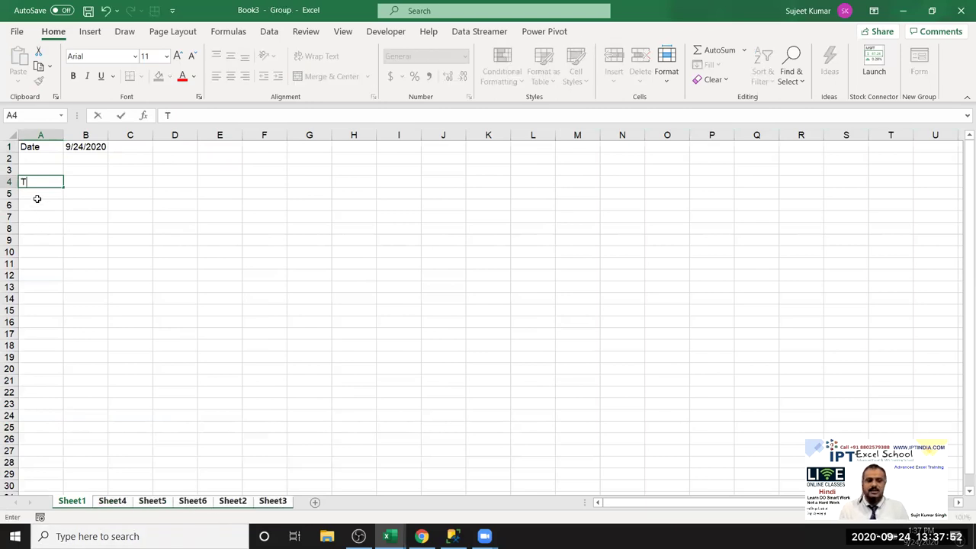
type("me")
key("Tab")
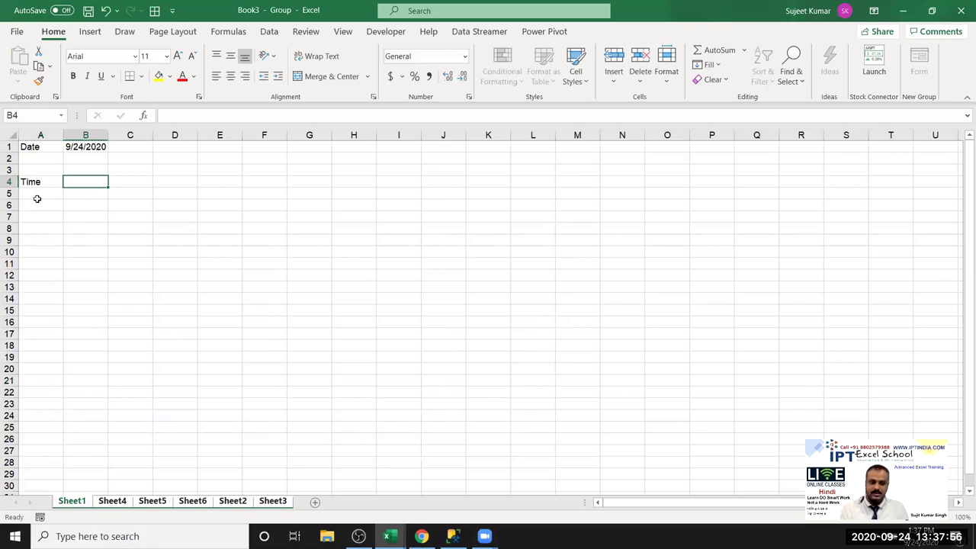
key("ctrl+shift+semicolon")
key("Return")
key("Up")
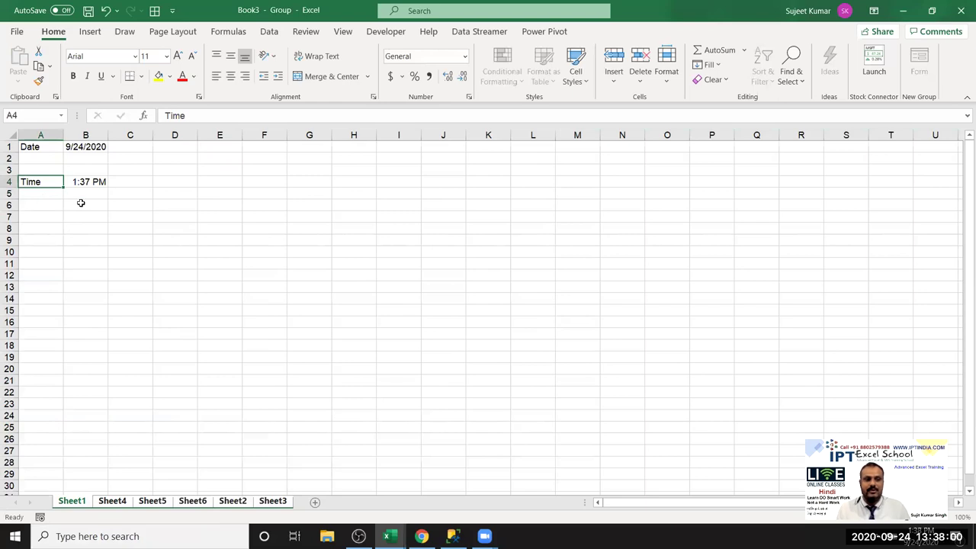
Step: Check the Date and Time entries on Sheet4, Sheet5, Sheet6, Sheet2 and Sheet3
left_click(113, 502)
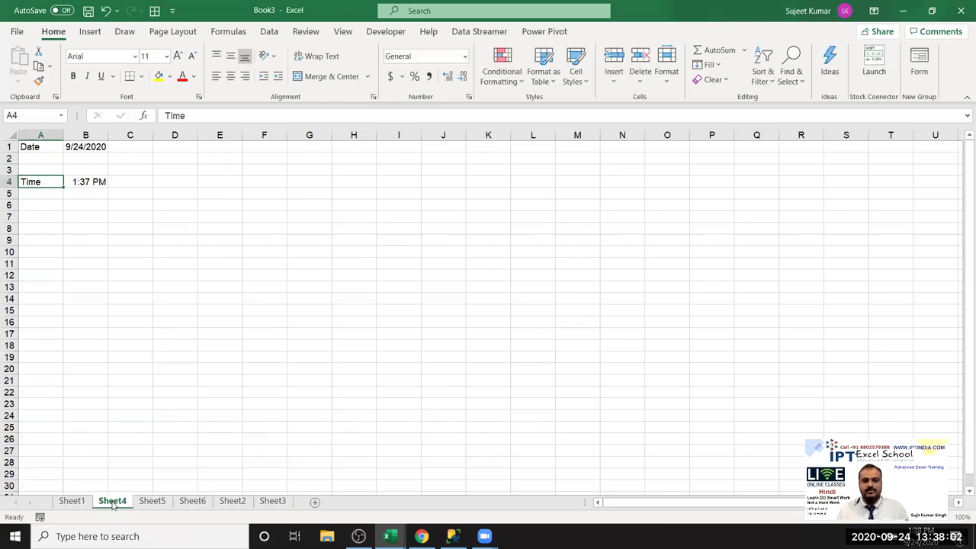
left_click(144, 502)
left_click(203, 504)
left_click(233, 503)
left_click(269, 504)
left_click(72, 503)
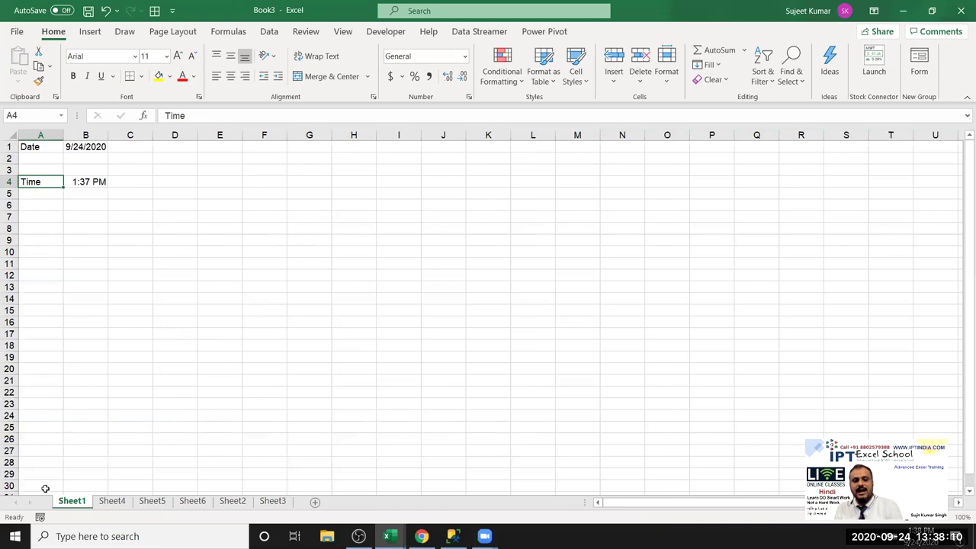
Step: Try grouping tabs with Sheet1, then group Sheet4 through Sheet3 without Sheet1
left_click(183, 497, "ctrl")
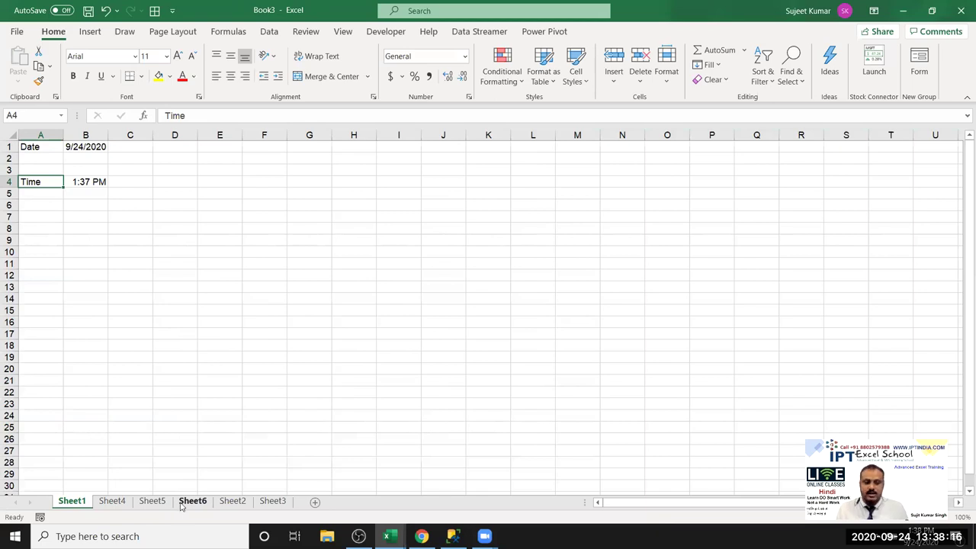
left_click(168, 504, "ctrl")
left_click(233, 503, "ctrl")
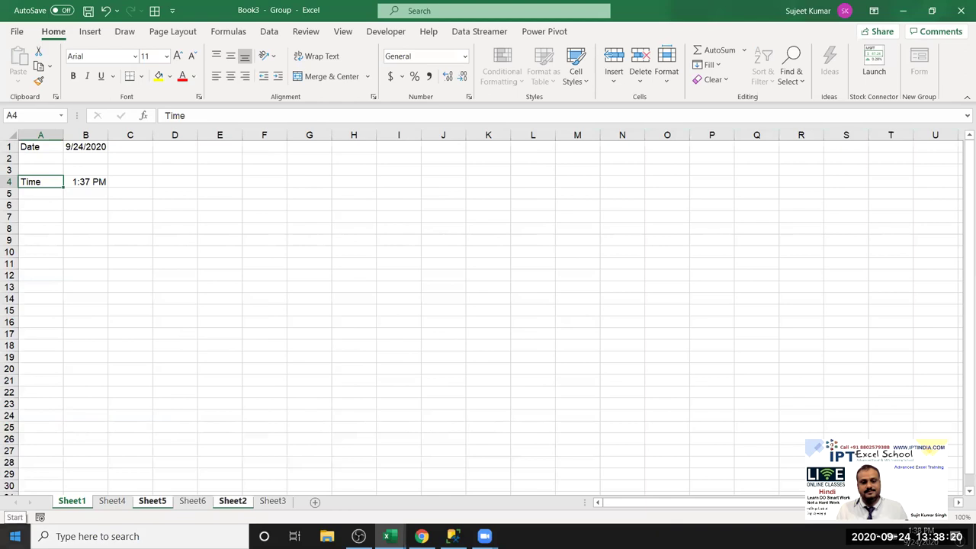
left_click(112, 504)
left_click(70, 508)
left_click(114, 506)
left_click(278, 505, "shift")
right_click(269, 505)
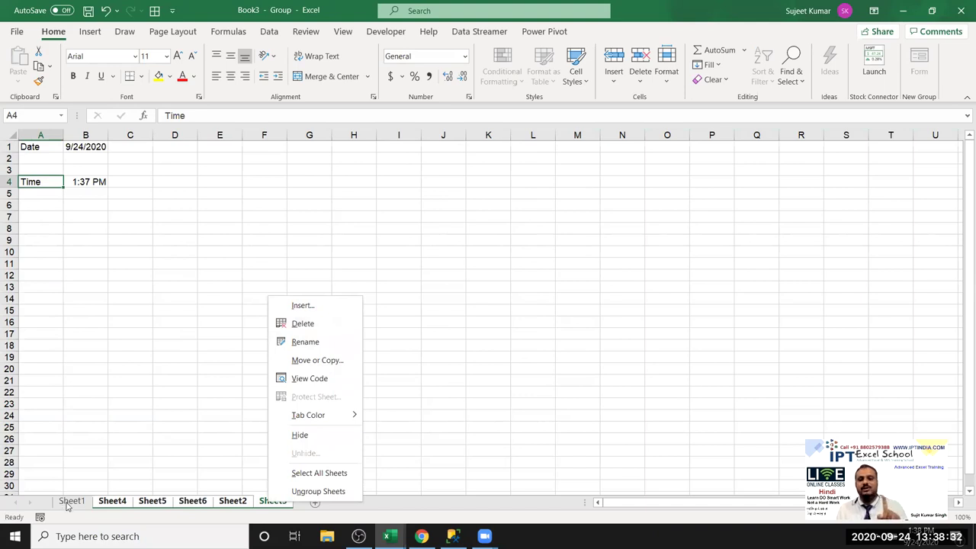
Step: Group all six sheets from Sheet1 to Sheet3 and view the tab menu without deleting anything
left_click(101, 462)
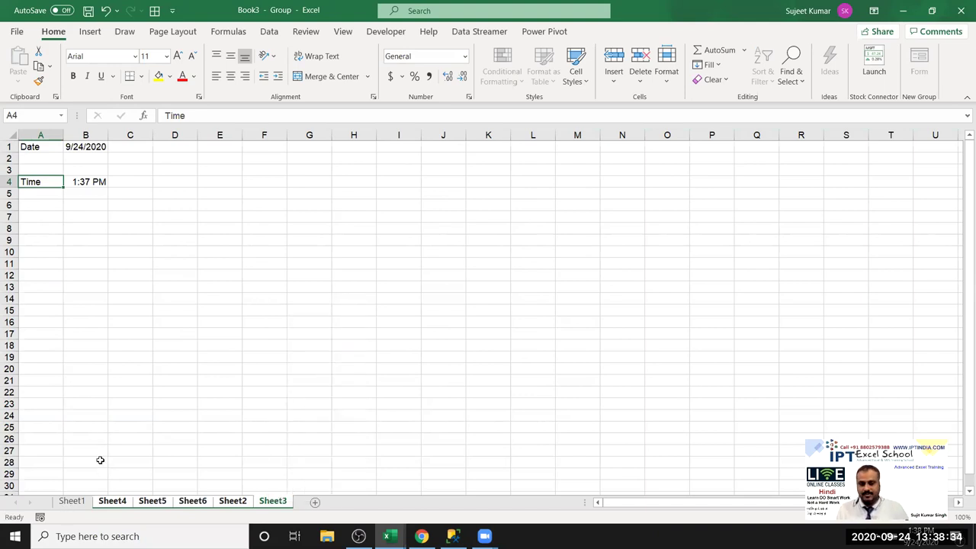
left_click(68, 504)
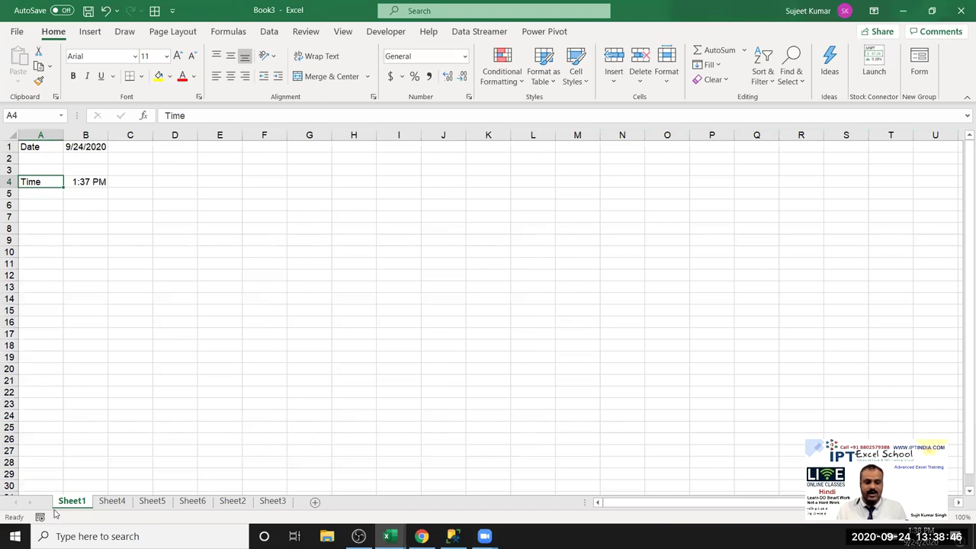
left_click(272, 501, "shift")
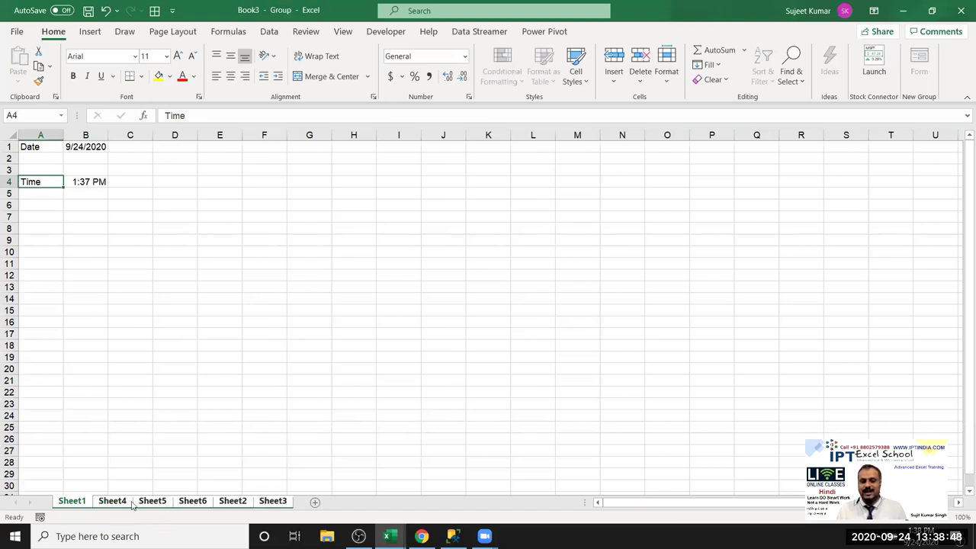
right_click(131, 503)
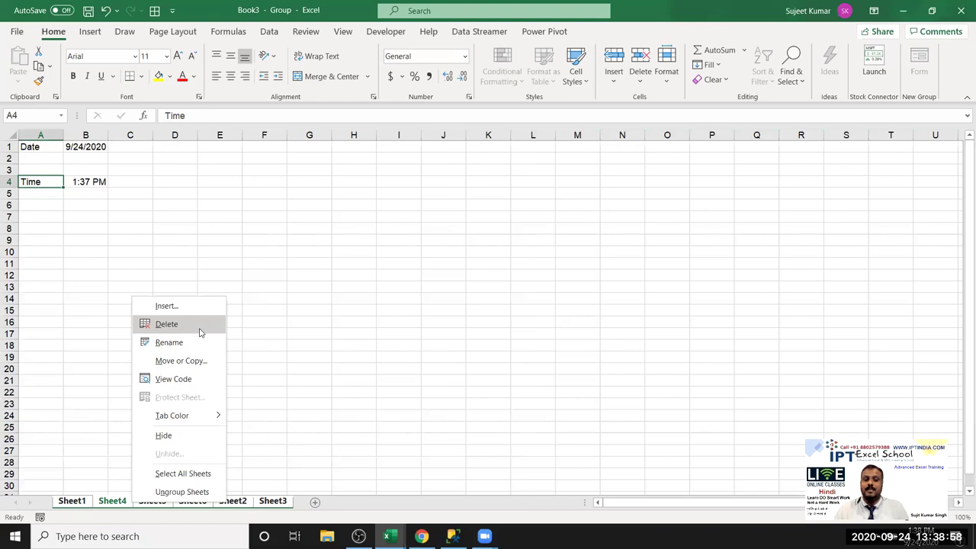
left_click(292, 338)
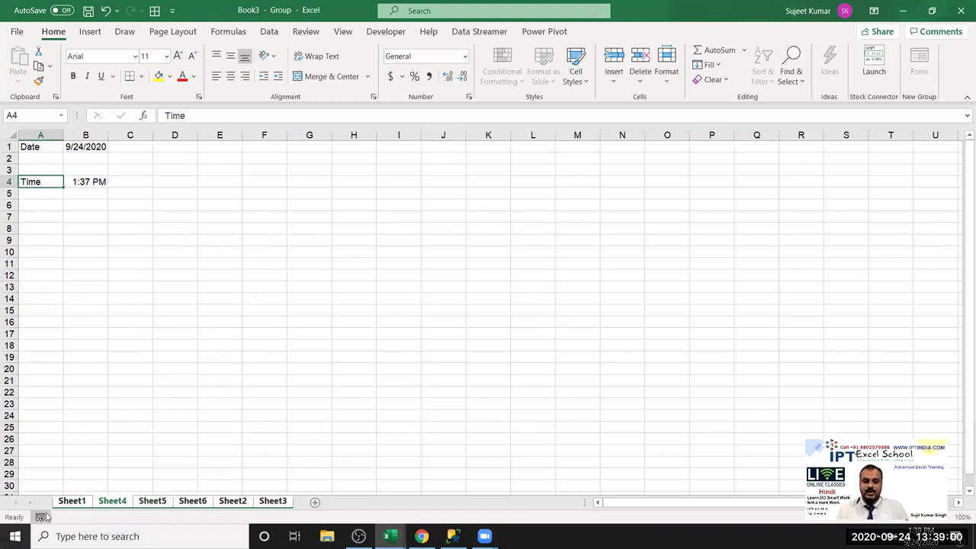
right_click(242, 509)
Step: Try deleting all grouped sheets and dismiss the warning that one sheet must remain visible
left_click(232, 505)
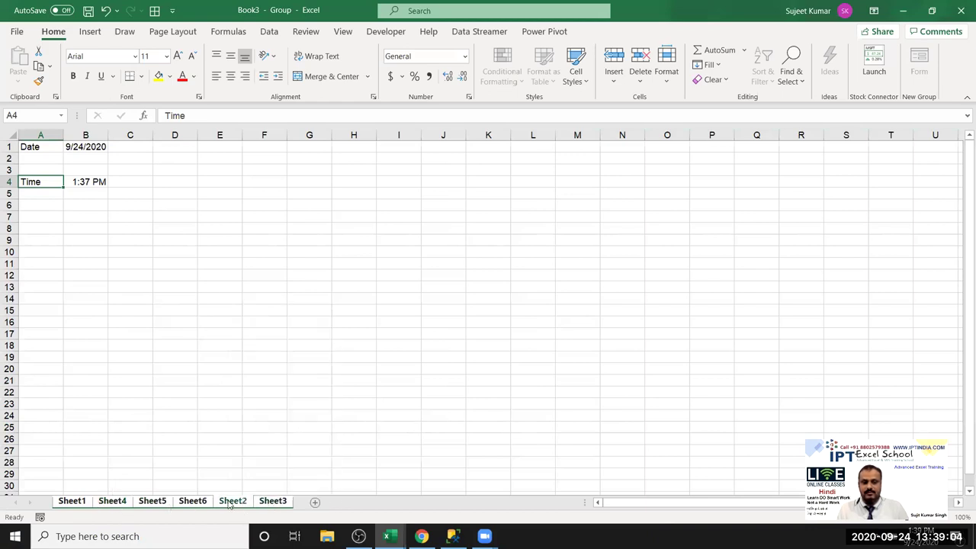
right_click(229, 503)
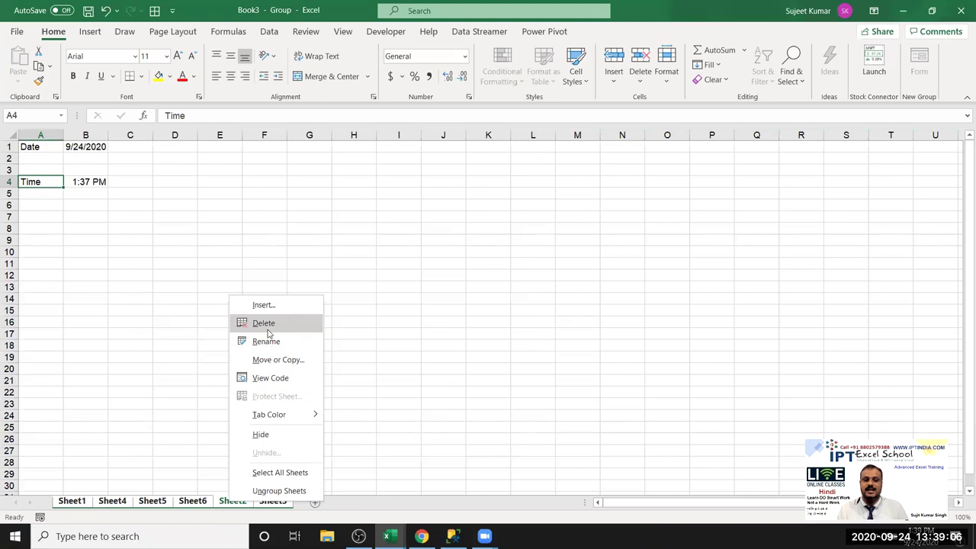
left_click(267, 333)
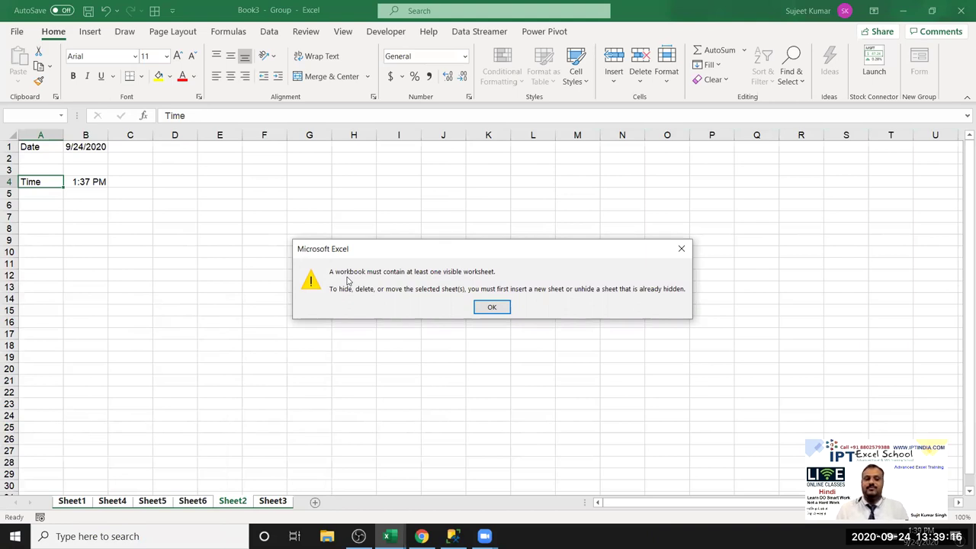
key("Return")
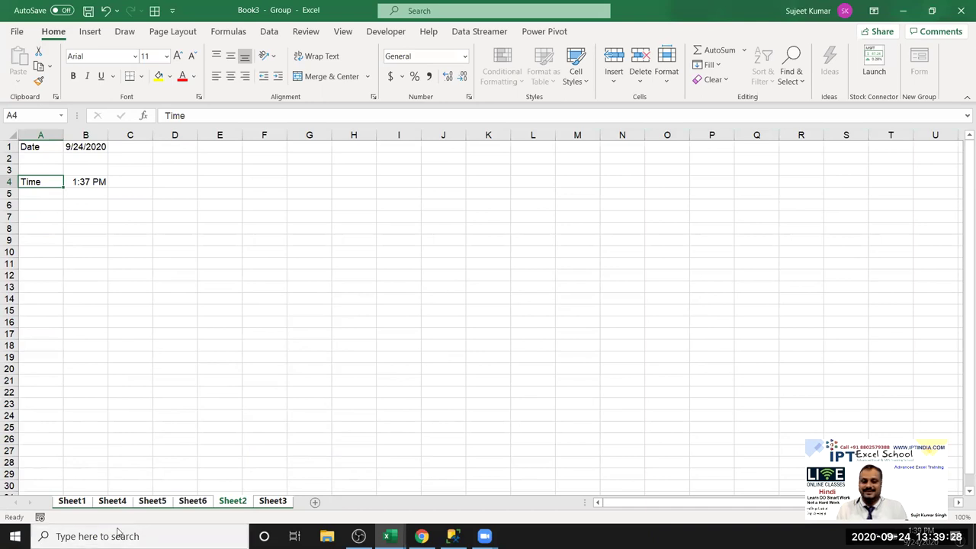
Step: Group Sheet4 through Sheet3 with Sheet1, start a deletion, then cancel it
left_click(107, 504)
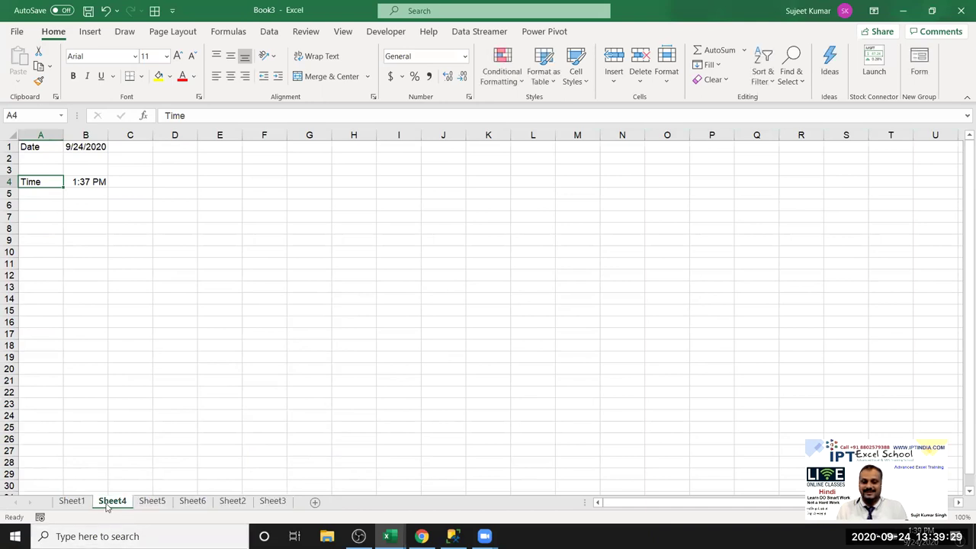
left_click(266, 504, "shift")
left_click(70, 504, "ctrl")
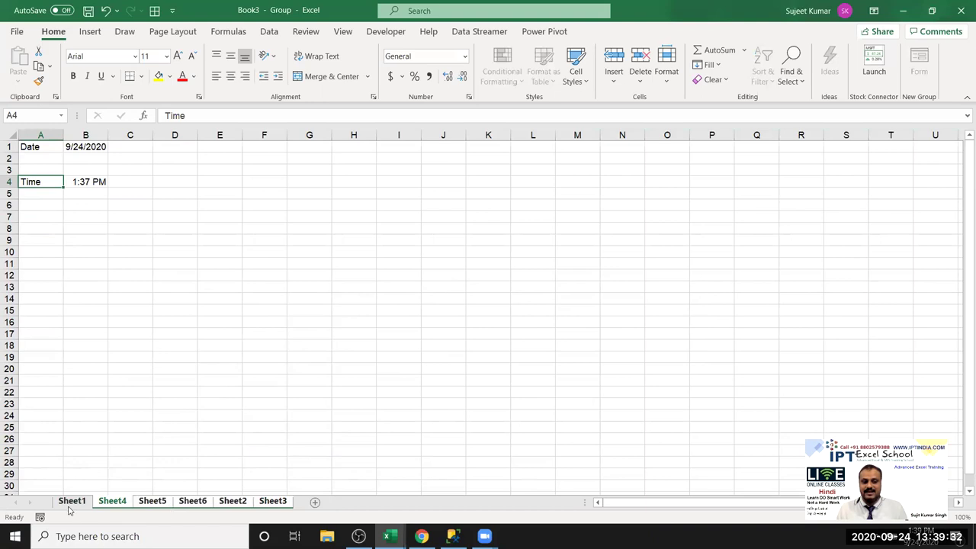
right_click(191, 502)
left_click(232, 321)
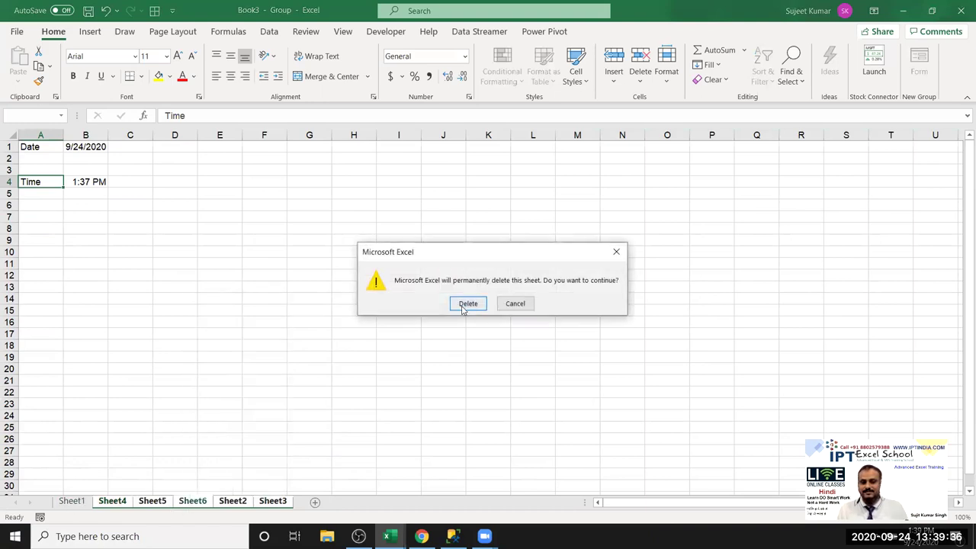
left_click(505, 308)
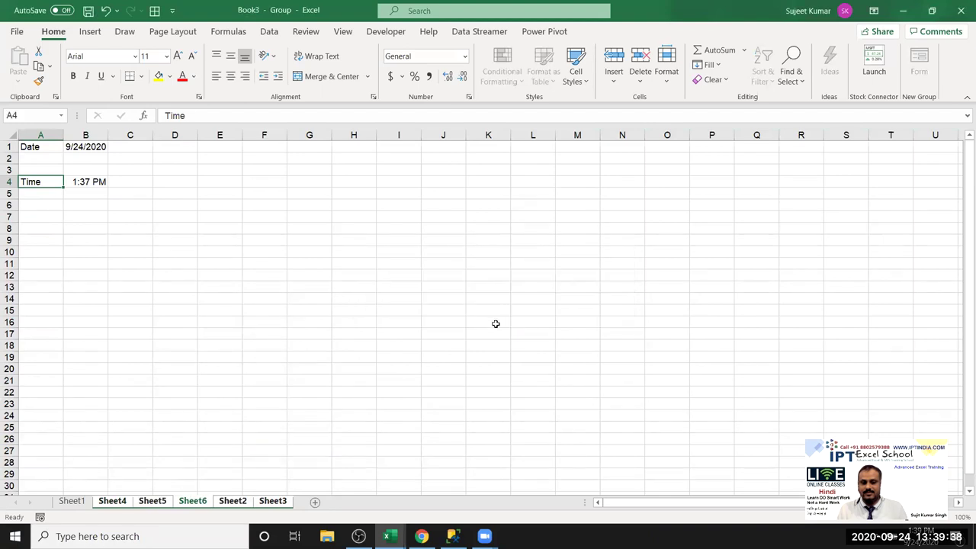
left_click(72, 501)
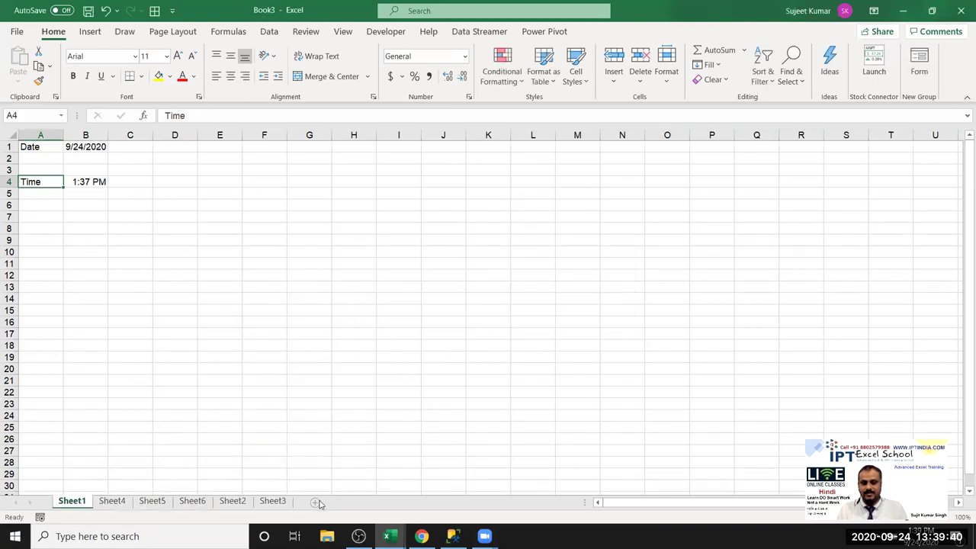
Step: Insert a blank Sheet7 at the end, then permanently delete Sheet1 through Sheet3
left_click(315, 501)
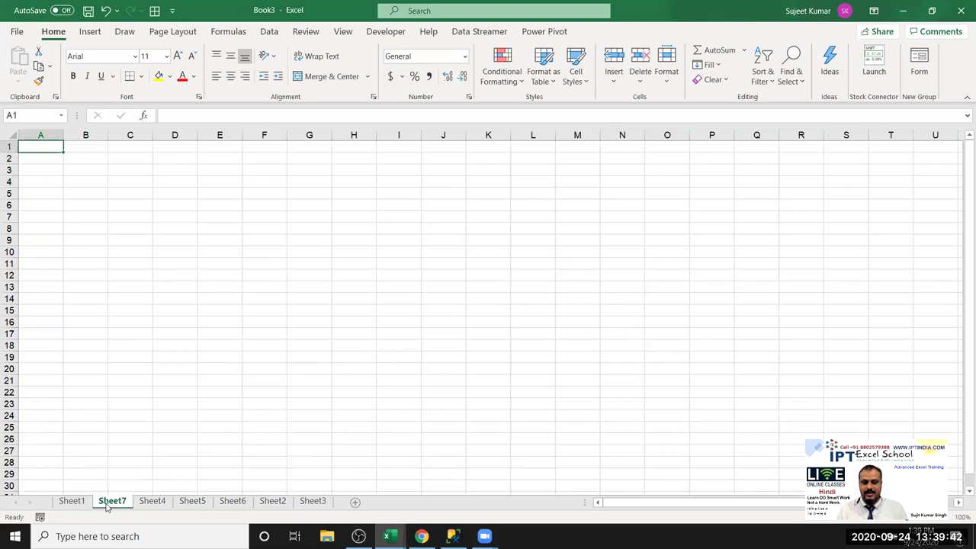
left_click_drag(331, 485, 339, 491)
left_click(275, 501)
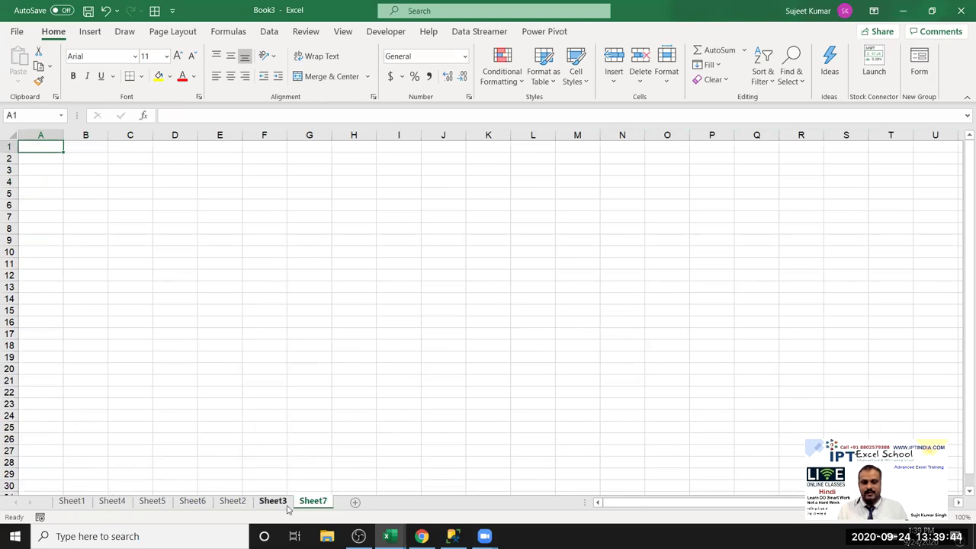
left_click(72, 502, "shift")
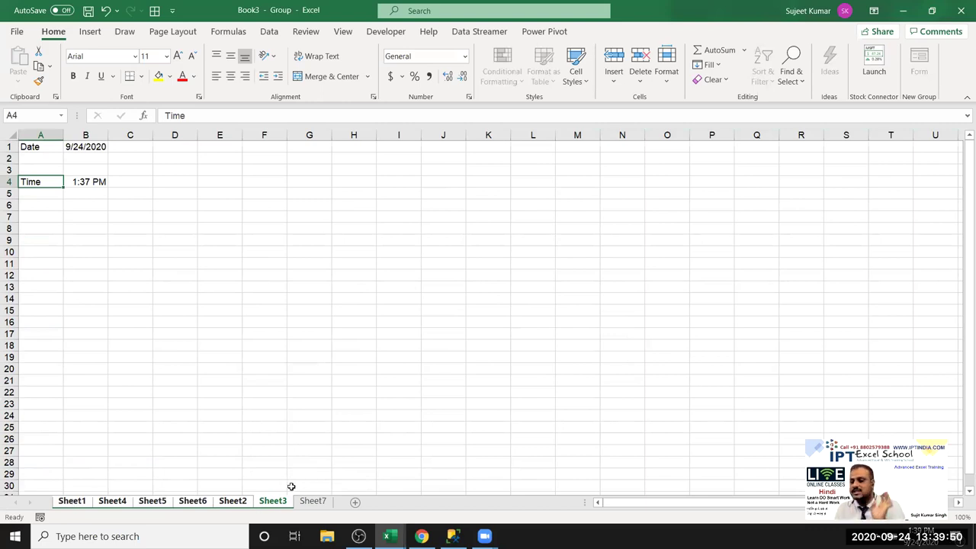
right_click(239, 500)
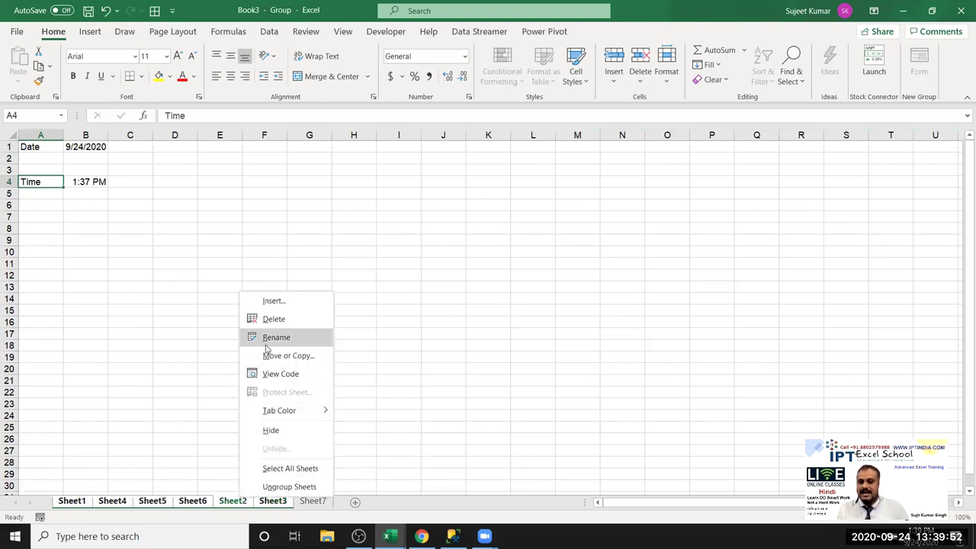
left_click(273, 318)
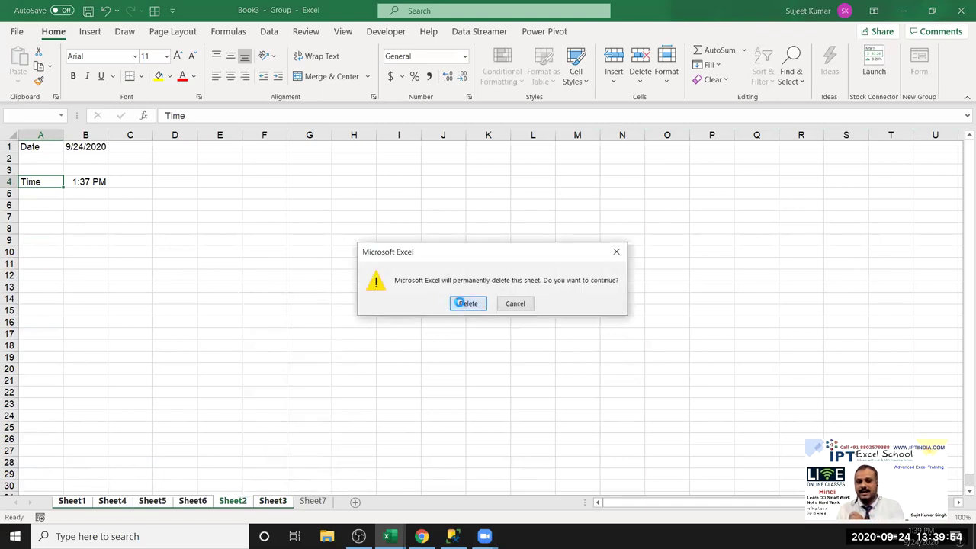
left_click(456, 306)
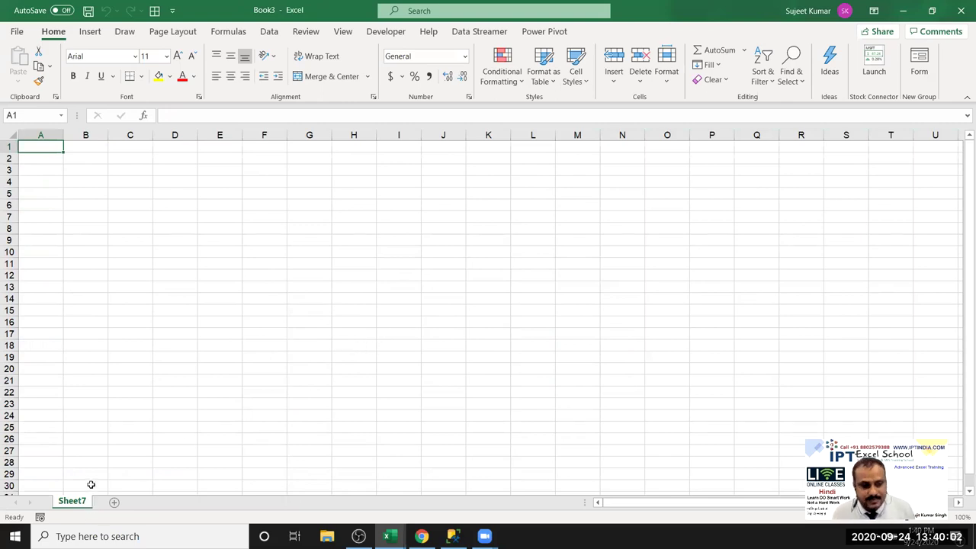
Step: Close Book3 with Don't Save and select Book2's Sheet4 number grid starting at A1
left_click(961, 11)
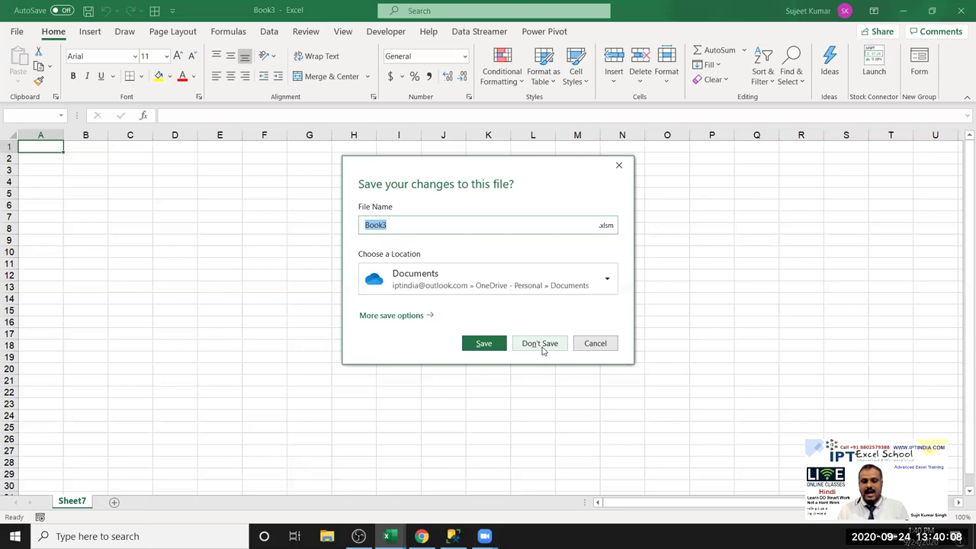
left_click(540, 343)
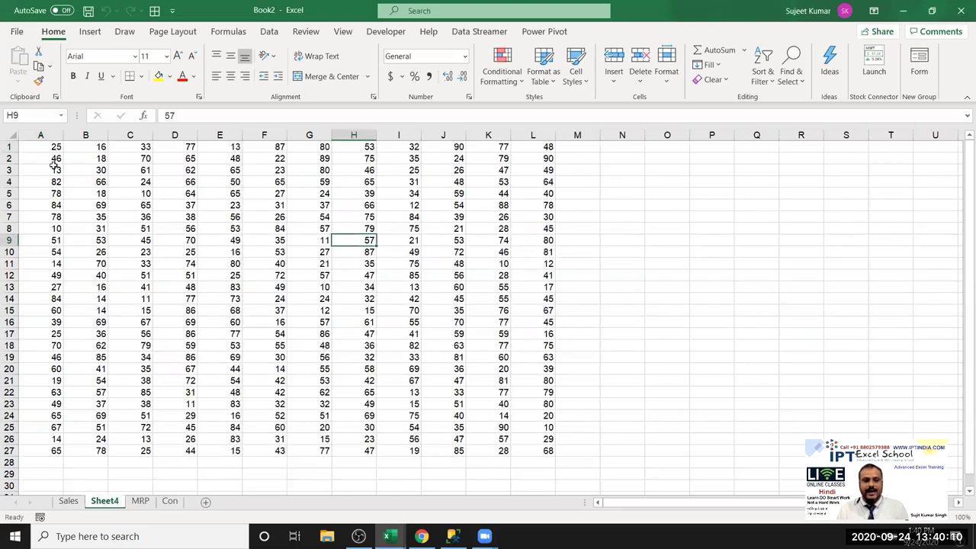
mouse_move(54, 144)
left_mouse_down()
mouse_move(561, 450)
mouse_move(548, 450)
left_mouse_up()
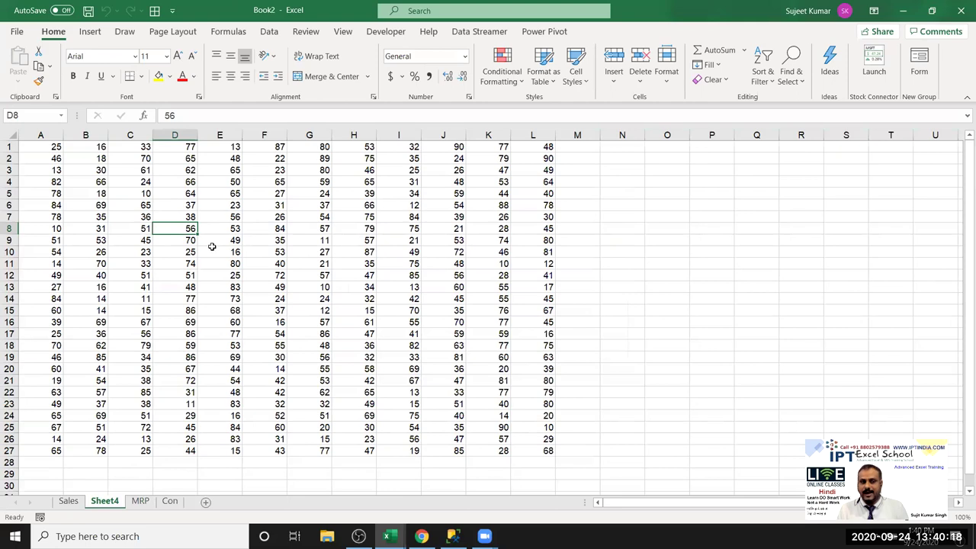
Step: Hide rows 5 to 9 of the Sheet4 number grid
left_click(221, 309)
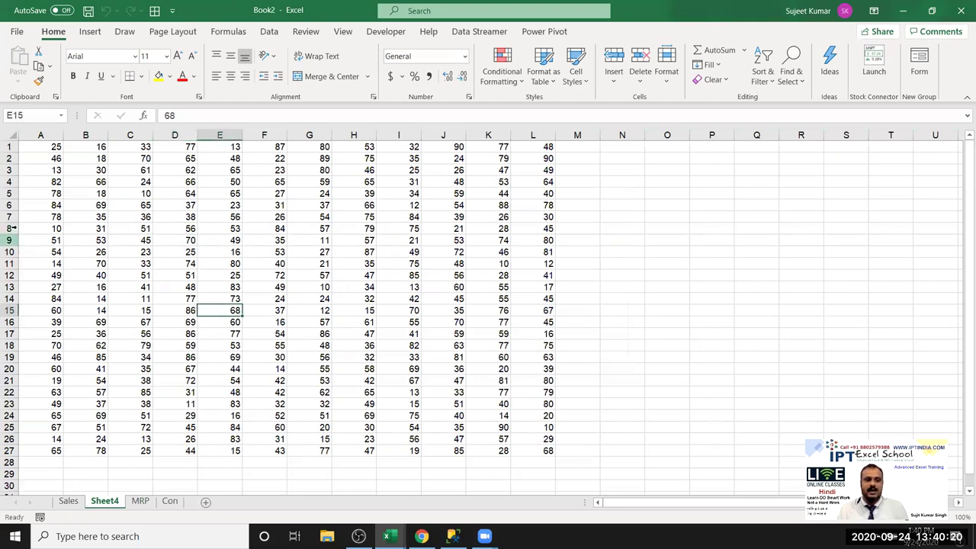
left_click_drag(8, 193, 9, 241)
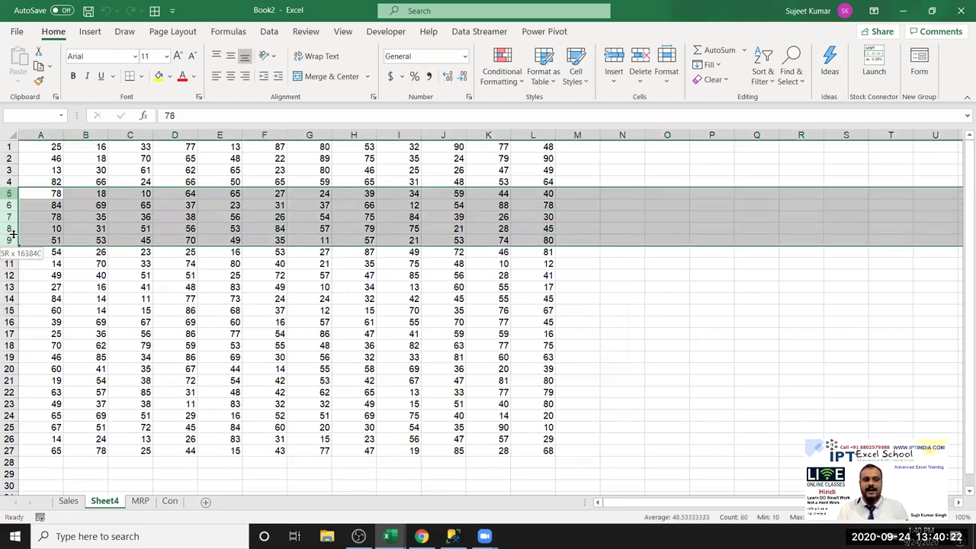
right_click(19, 232)
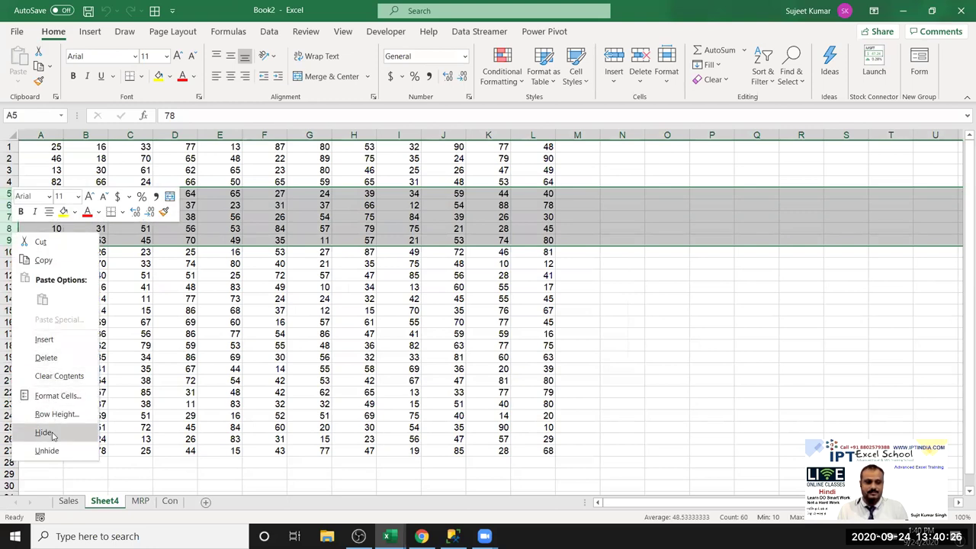
left_click(52, 432)
Step: Select column A to read its statistics in the status bar
left_click(118, 309)
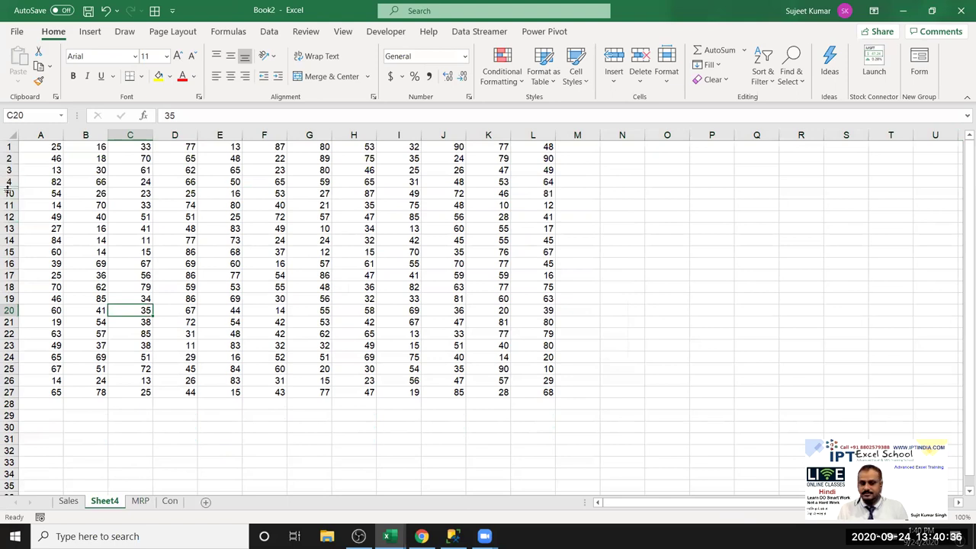
left_click(40, 136)
left_click(47, 299)
scroll(63, 335, "down", 4)
scroll(64, 335, "up", 4)
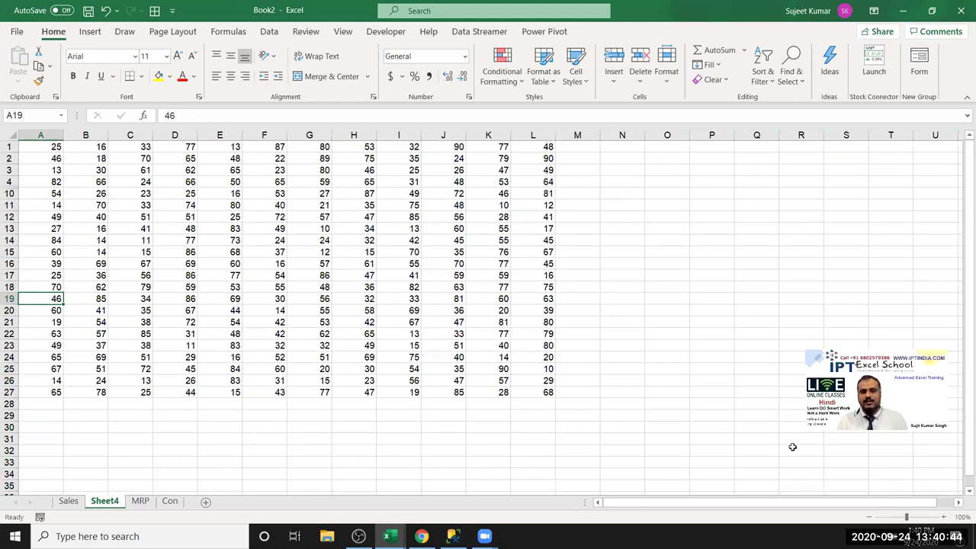
left_click(41, 135)
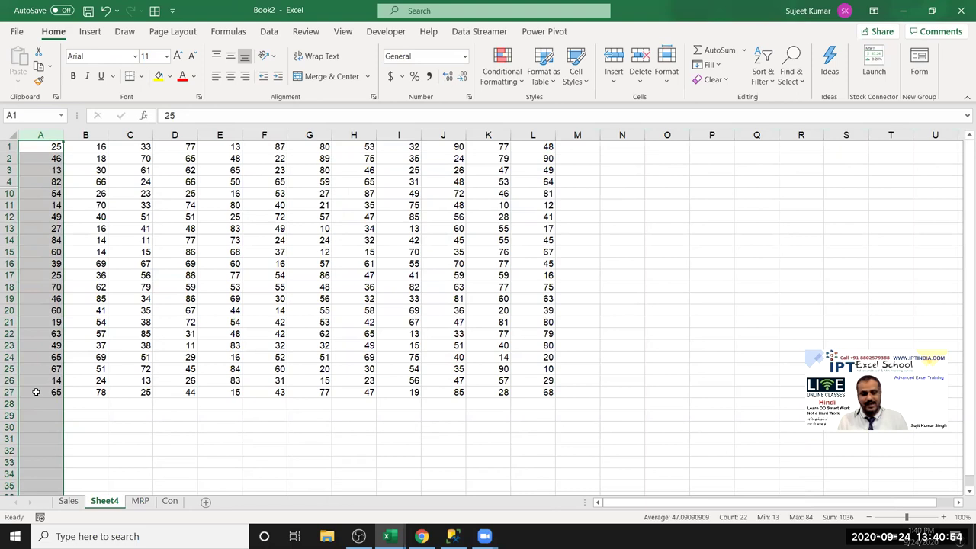
Step: Select the entire sheet and unhide rows 5 to 9
left_click(36, 392)
left_click(10, 137)
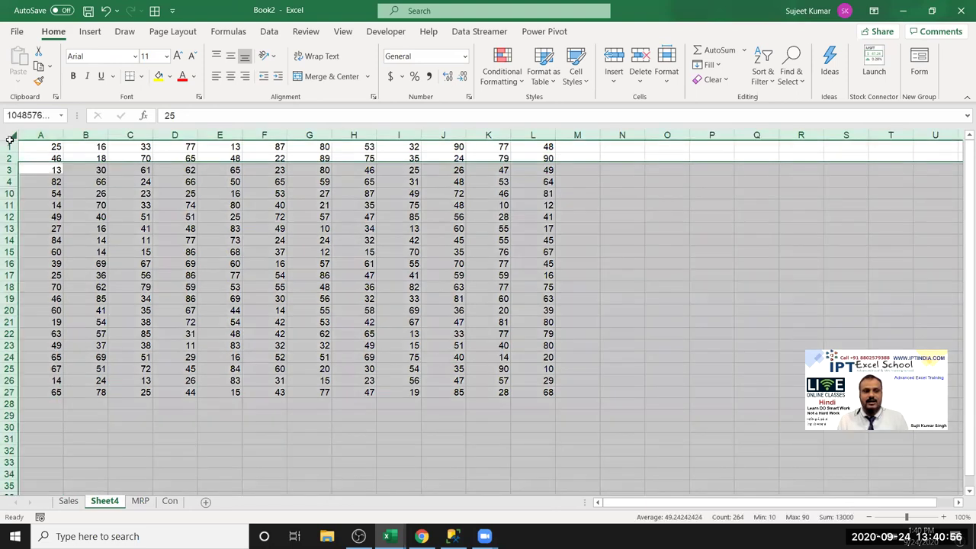
right_click(9, 156)
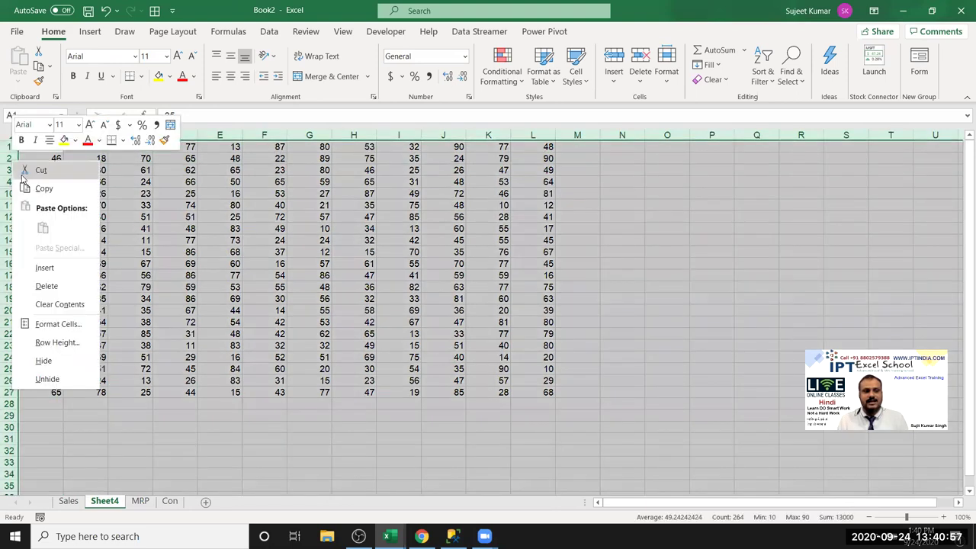
left_click(48, 379)
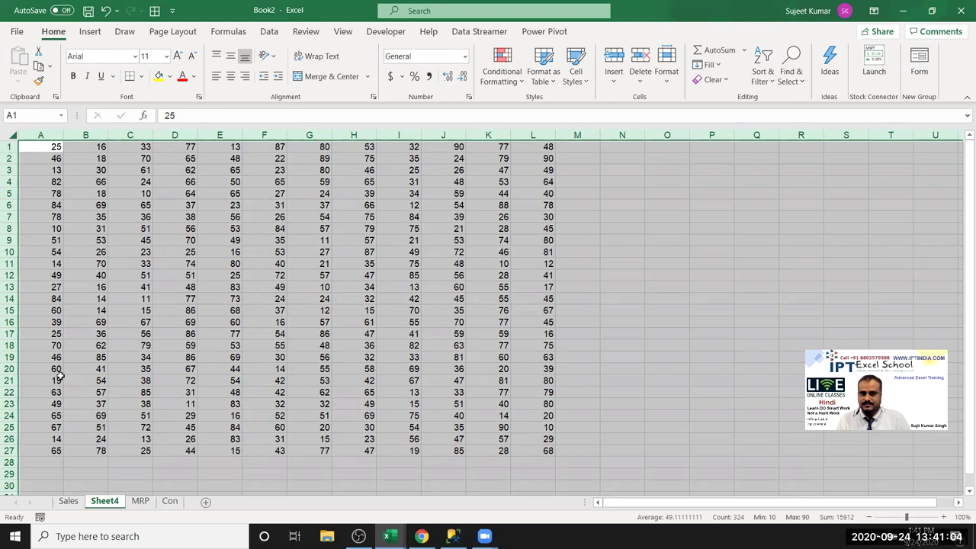
right_click(9, 183)
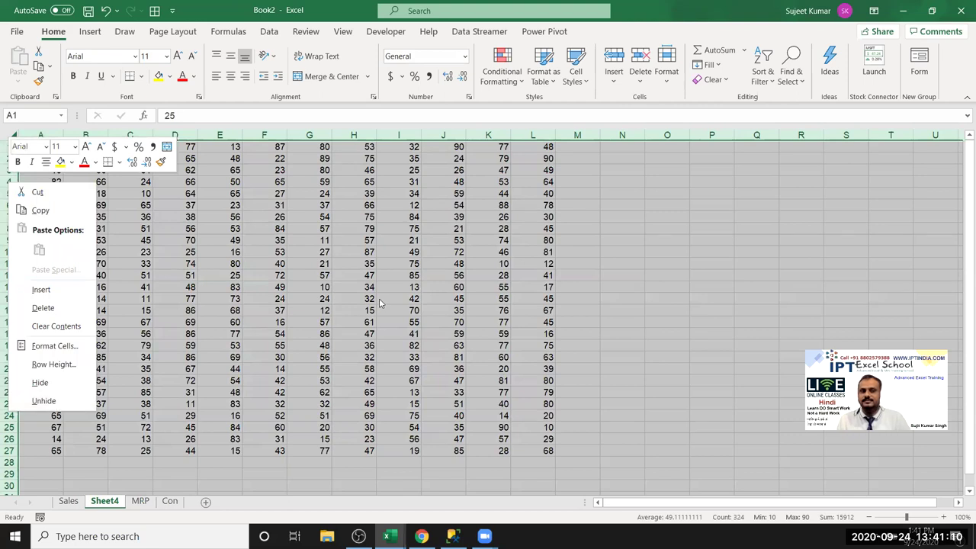
Step: From A1, use End then Right Arrow to jump across row 1
key("Escape")
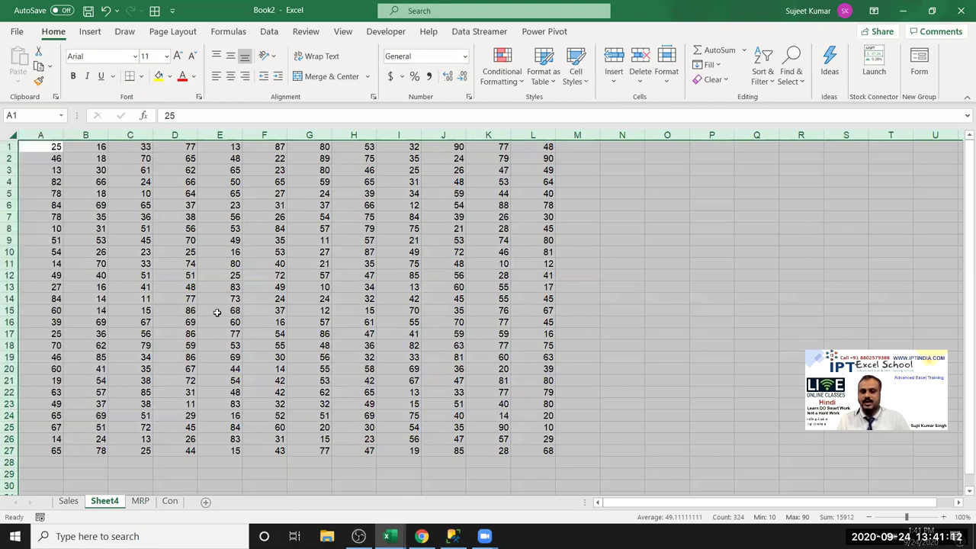
left_click(167, 288)
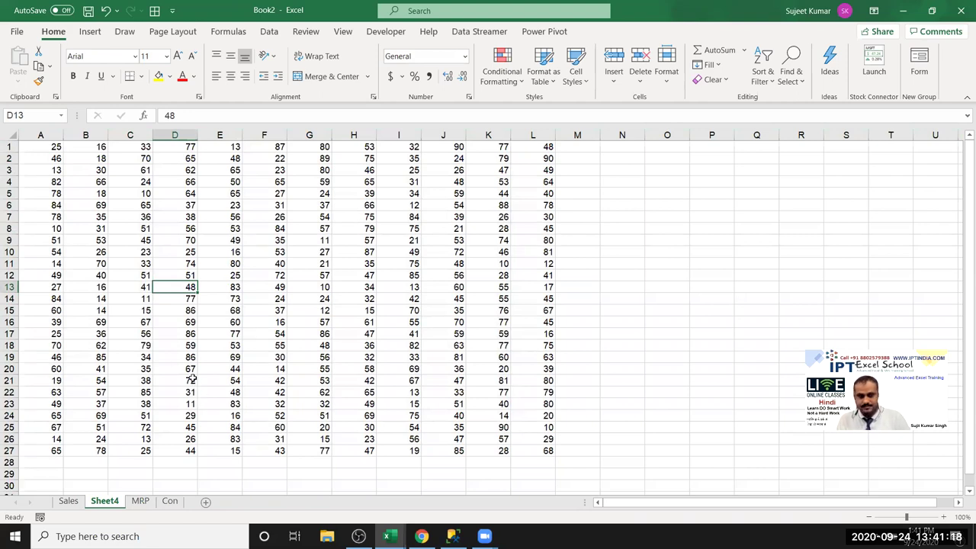
left_click(47, 147)
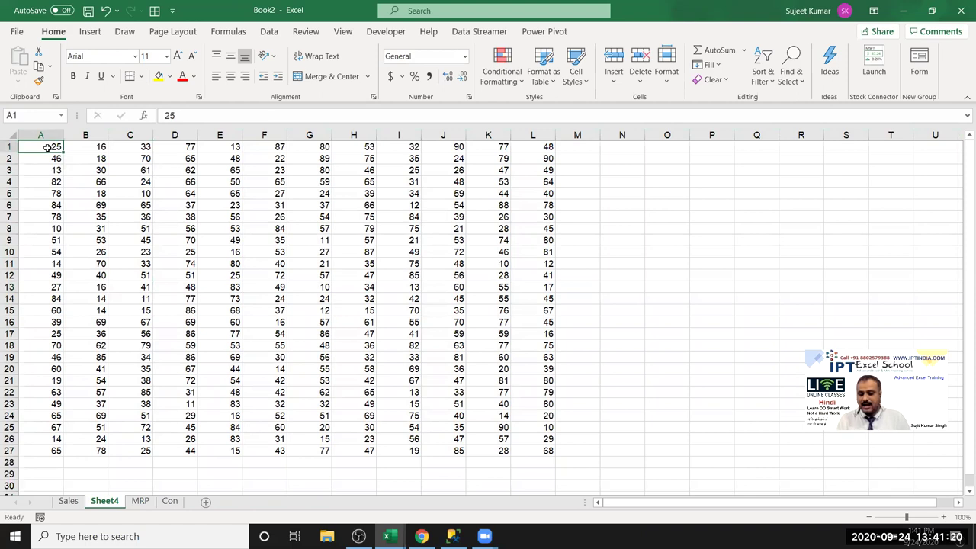
key("End")
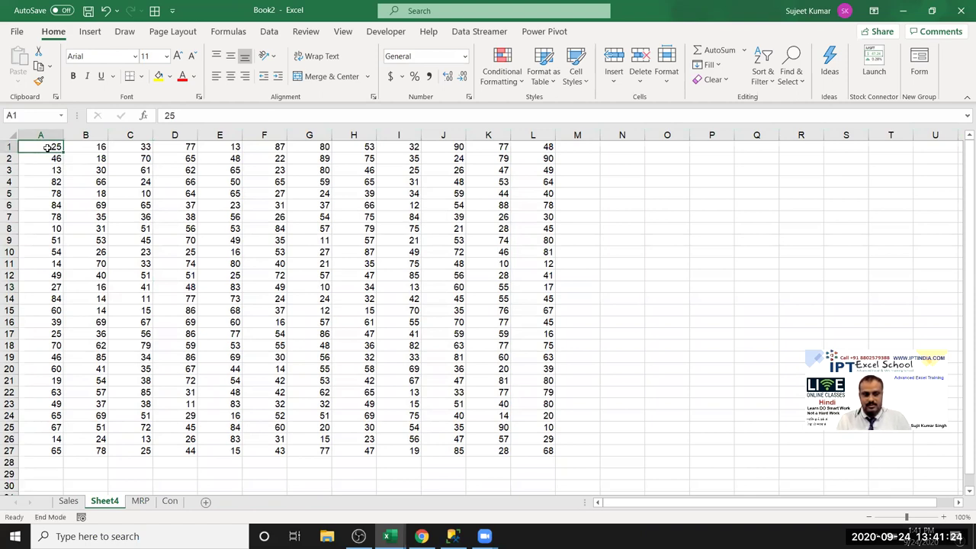
key("Right")
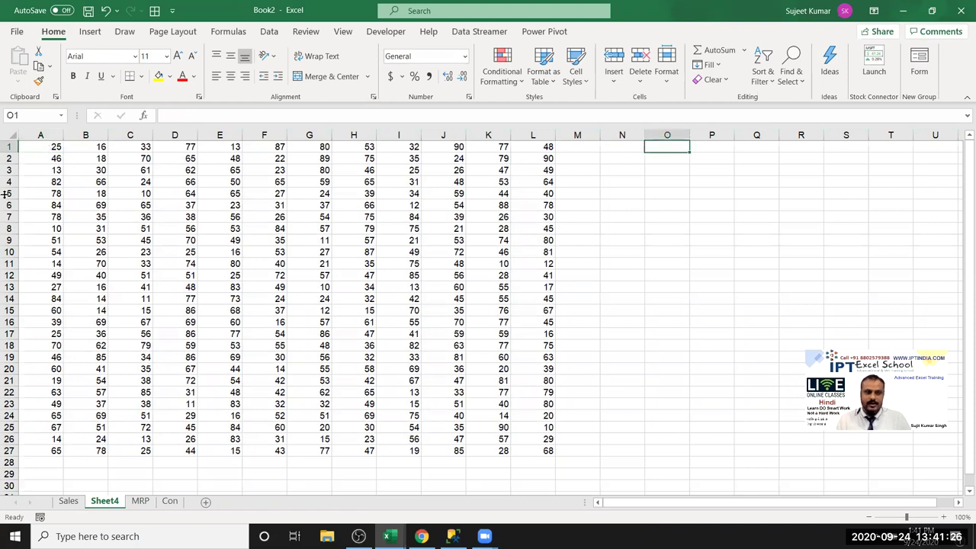
Step: From A1, use End then Down Arrow to jump to A27
left_click(29, 148)
key("End")
key("Down")
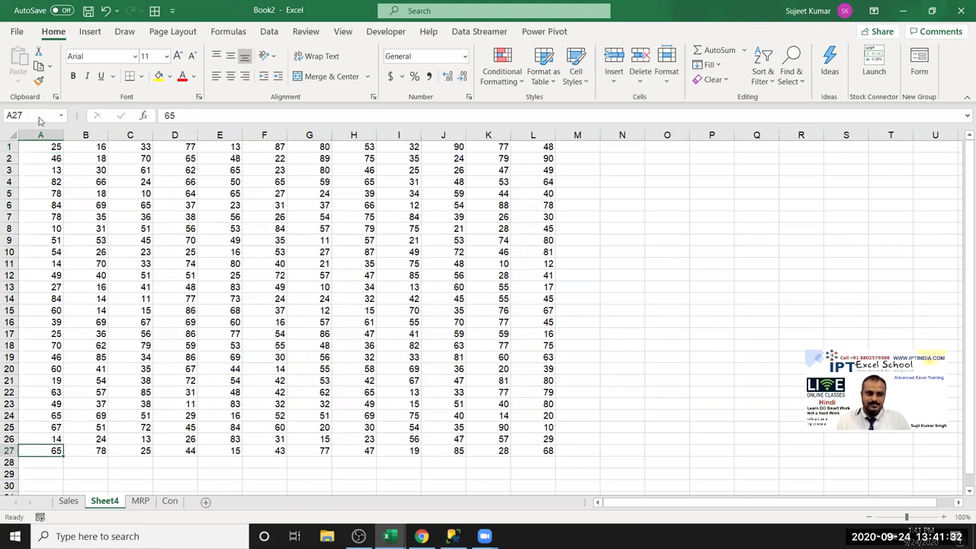
Step: Return to A1, toggle End mode, and jump across row 1 again
left_click(40, 147)
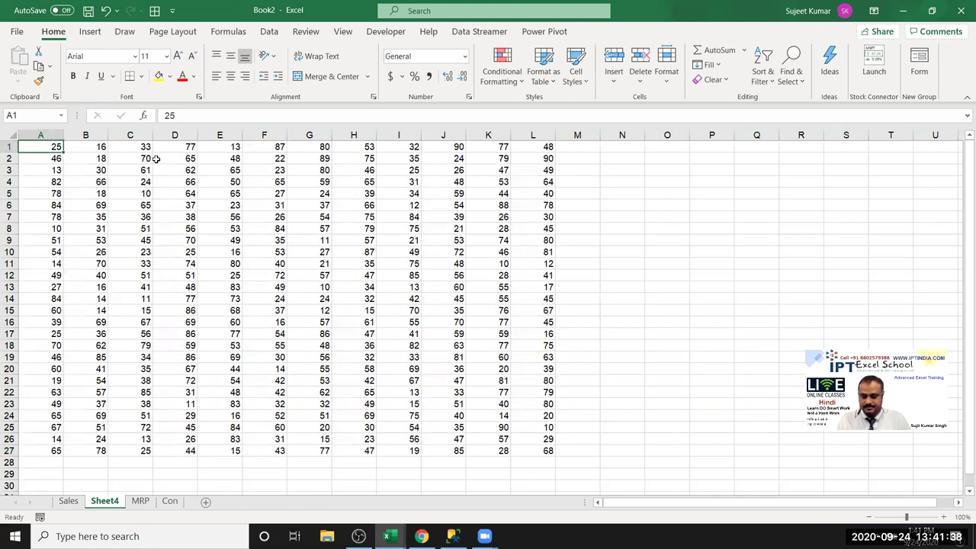
key("End")
key("End")
key("End")
key("End")
key("End")
key("End")
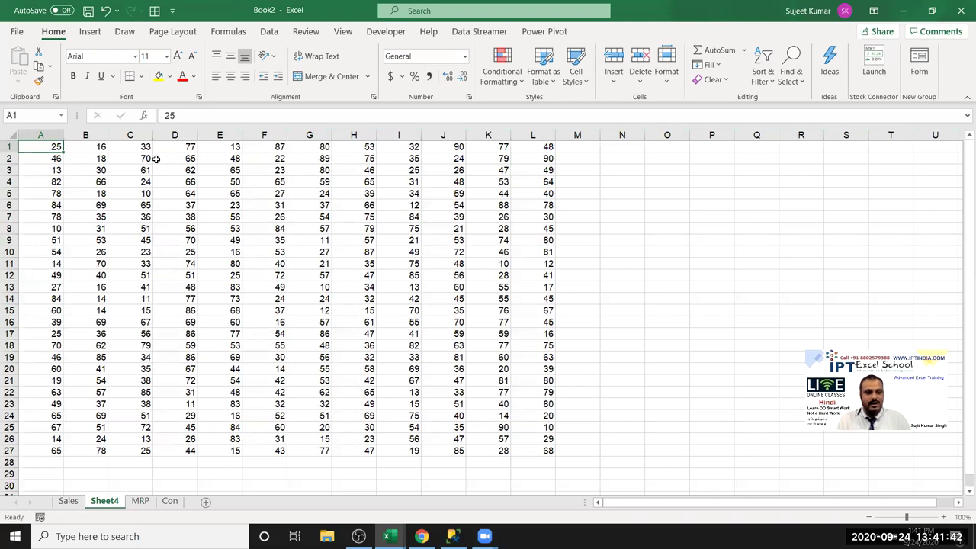
key("End")
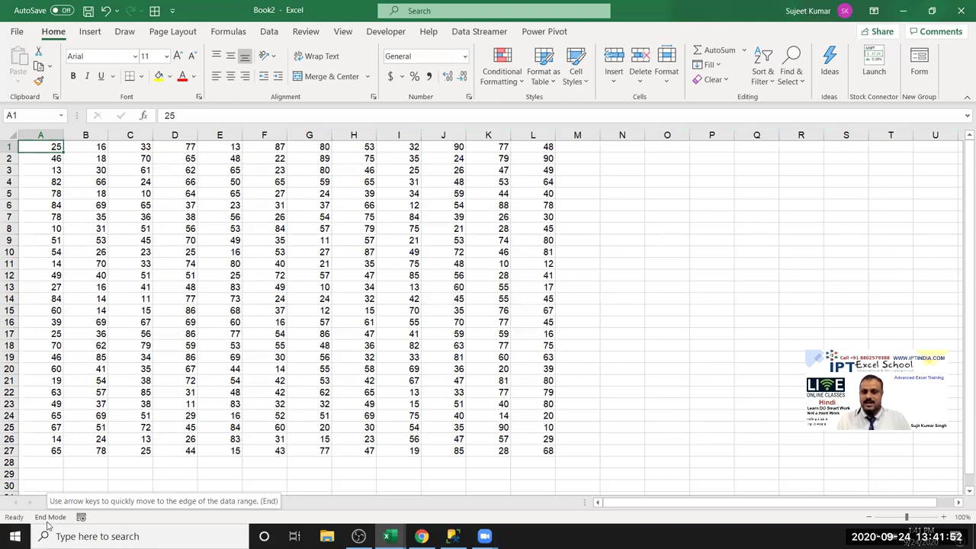
key("Right")
mouse_move(40, 517)
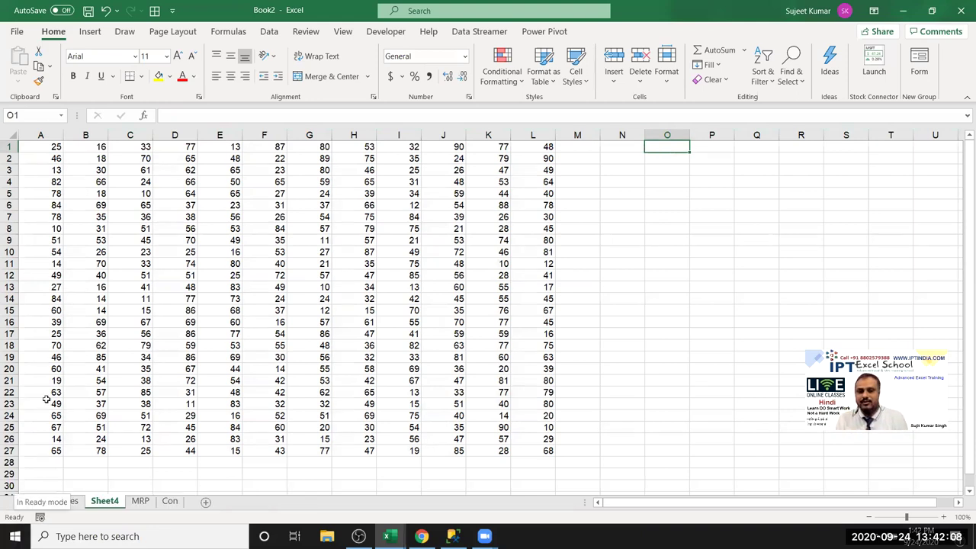
Step: Type test letters 'a' into empty cells beside the grid, then clear the M4:O6 block
left_click(561, 206)
type("a")
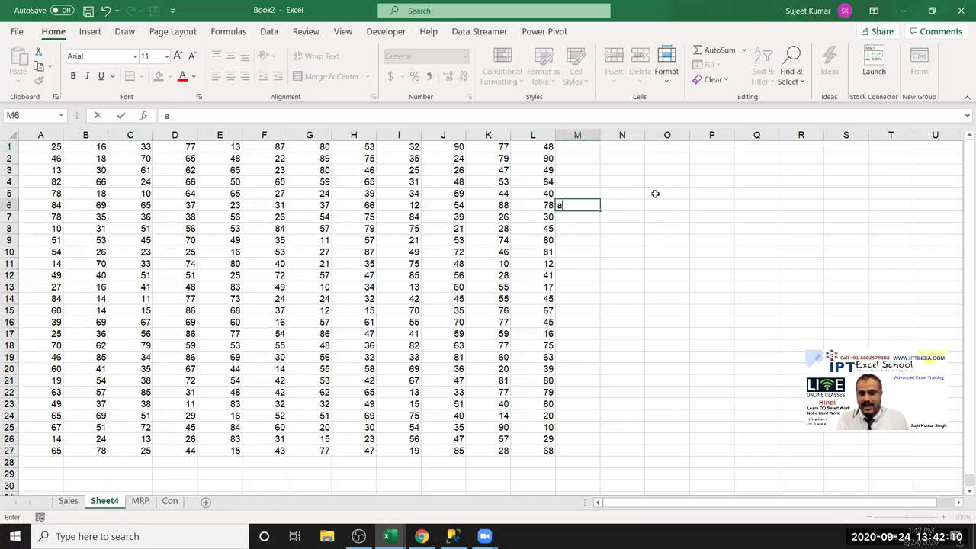
left_click(642, 191)
type("a")
left_click(653, 191)
type("a")
key("Return")
left_click(610, 252)
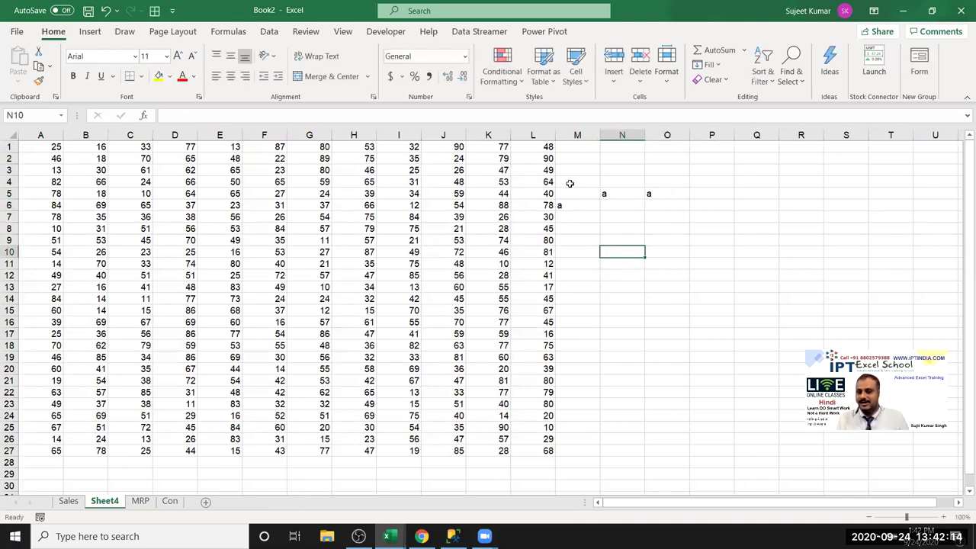
left_click_drag(568, 183, 653, 208)
key("Delete")
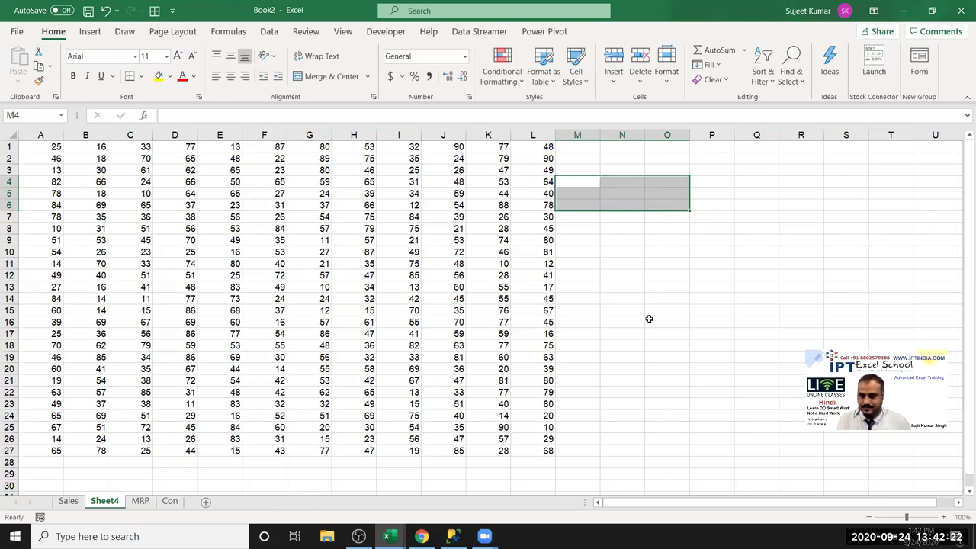
Step: Select the empty M3:O10 block, then End-jump from A1 along row 1 and down to A27
left_click(39, 149)
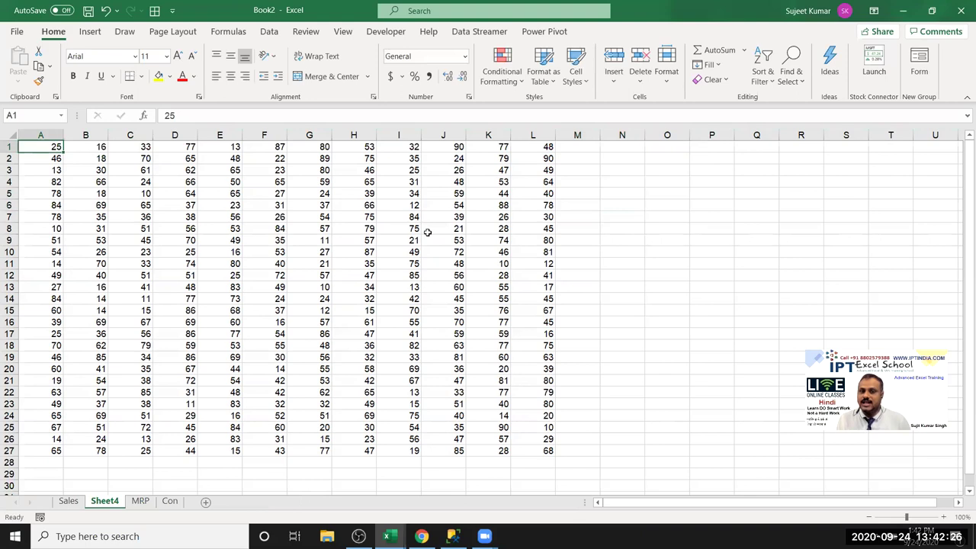
left_click_drag(587, 168, 654, 248)
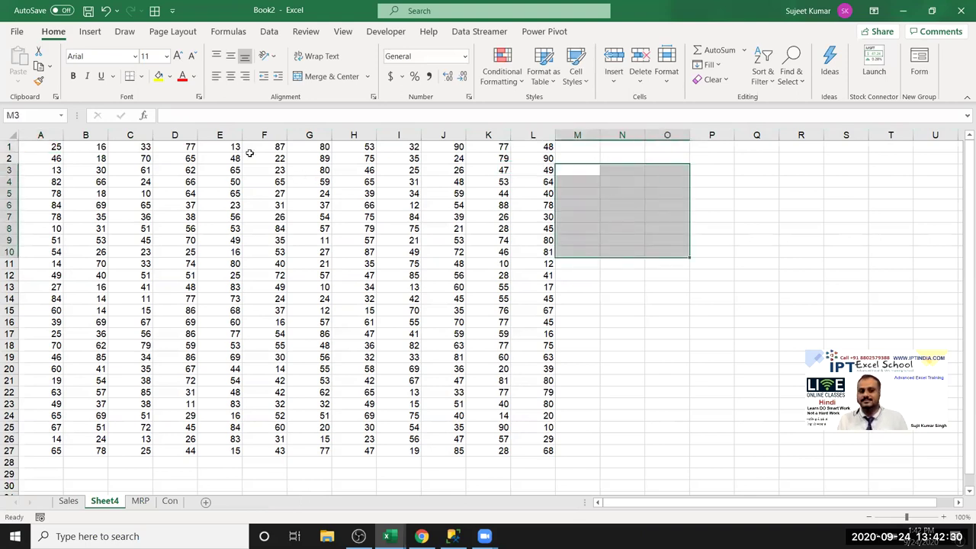
left_click(49, 149)
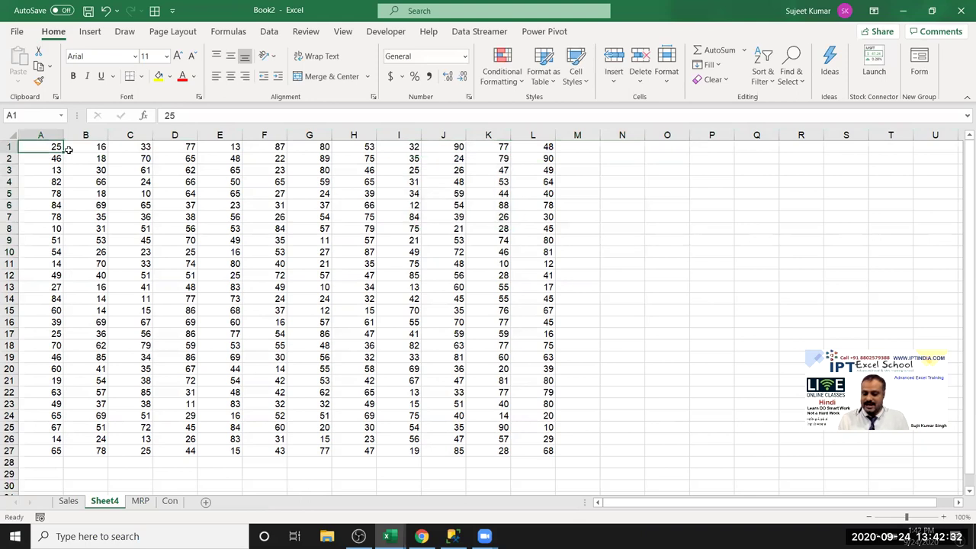
key("End")
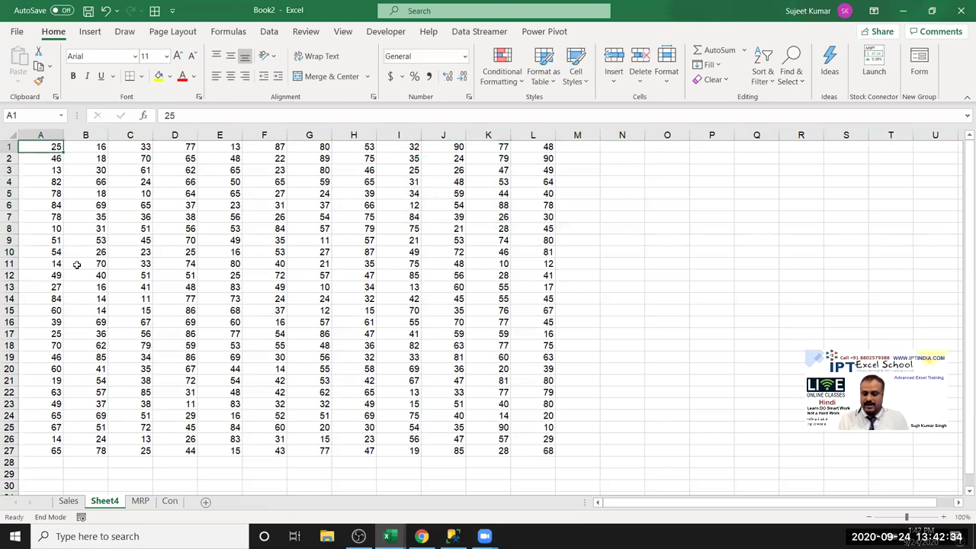
key("Tab")
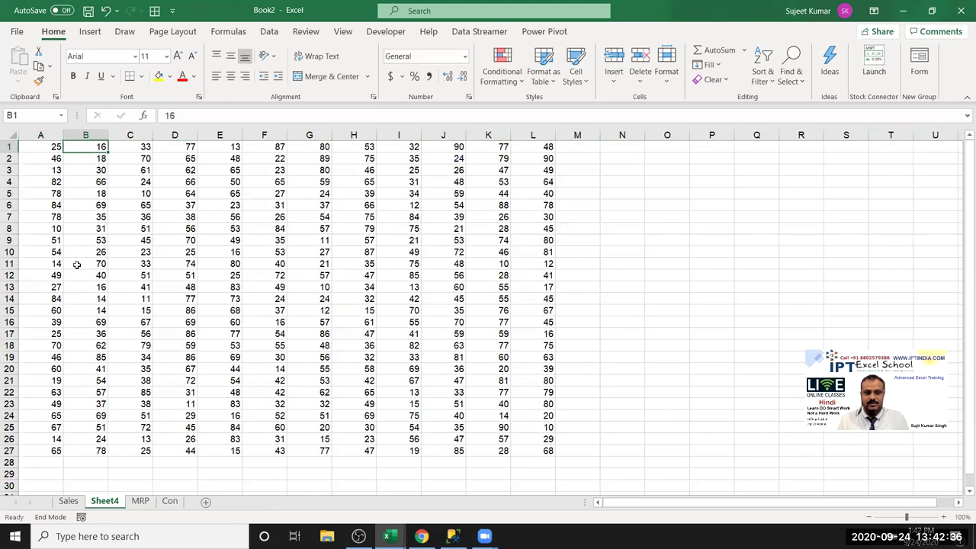
key("Tab")
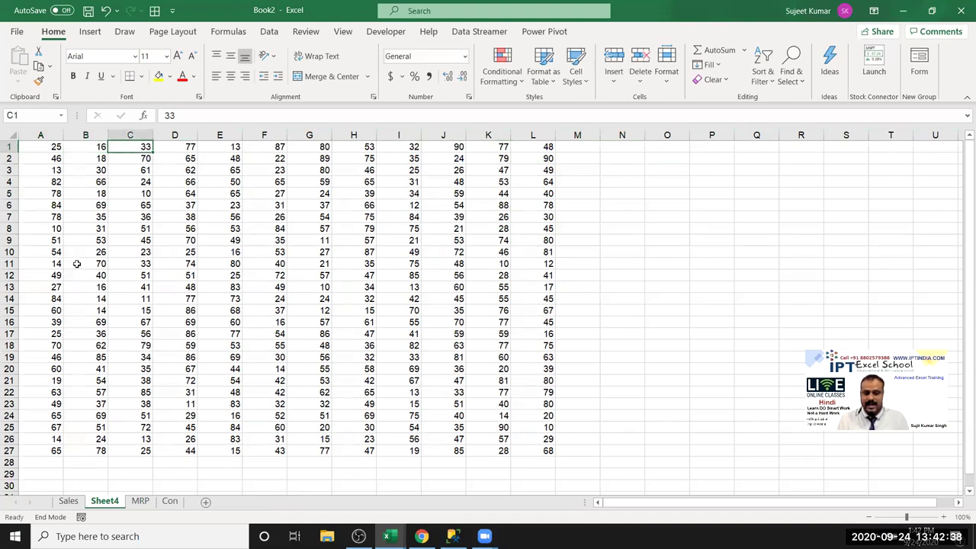
key("Right")
key("Right")
key("Right")
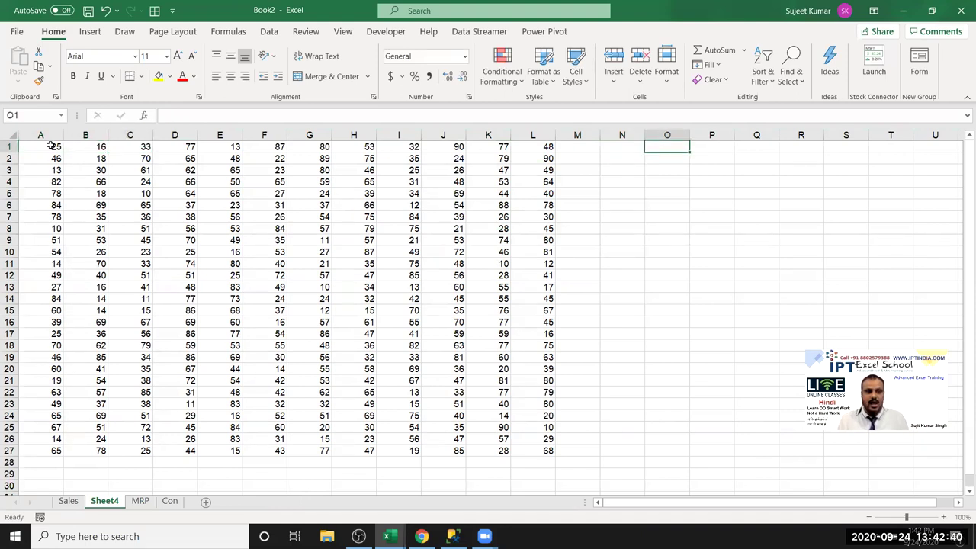
left_click(51, 145)
key("End")
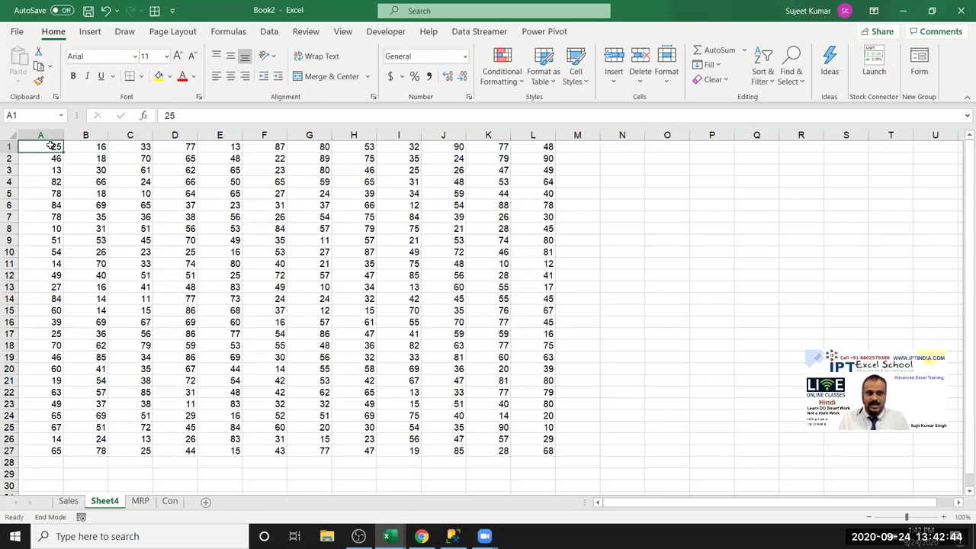
key("Down")
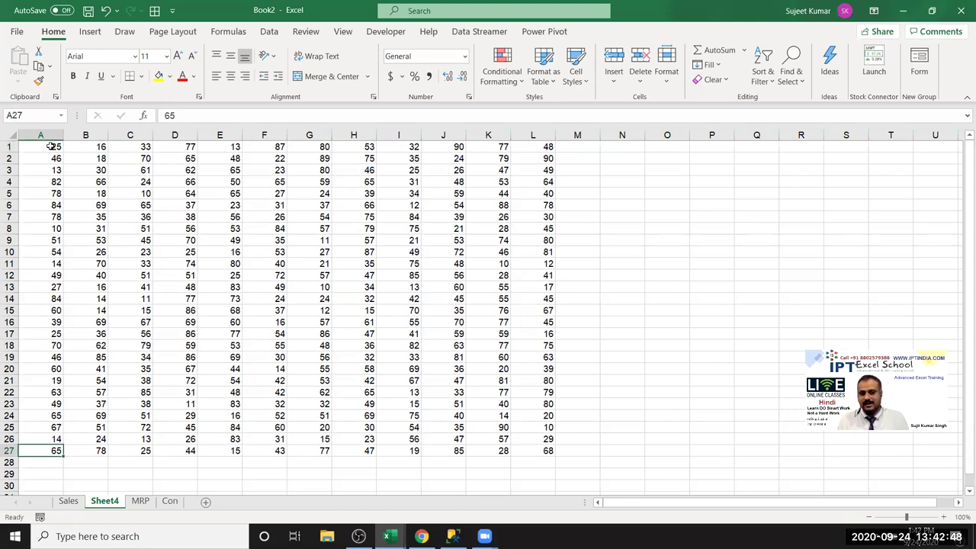
Step: Type test text 'sd' and 'asd' below the data in column B, then clear B28:B32
scroll(26, 335, "down", 1)
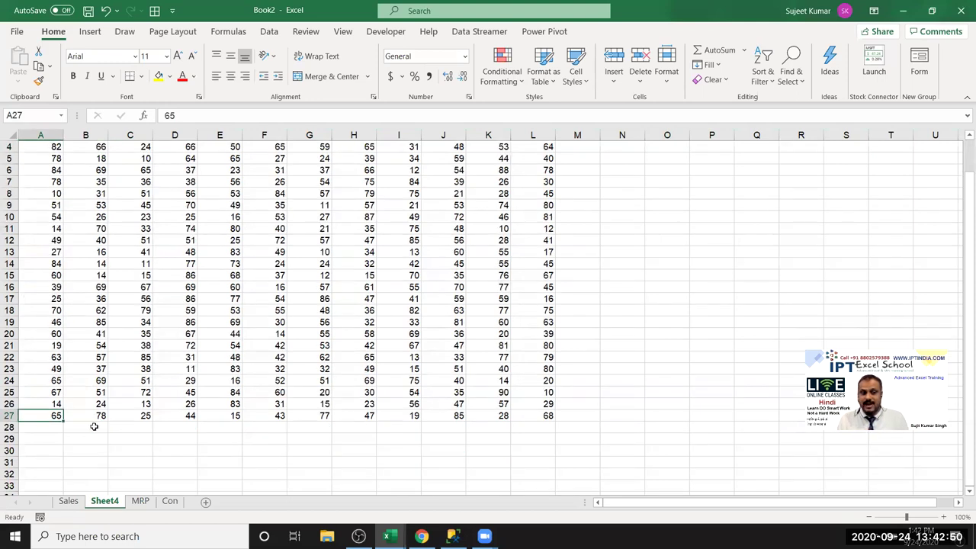
left_click(94, 427)
type("sd")
left_click(96, 448)
type("asd")
left_click(85, 474)
type("asd")
left_click(170, 462)
left_click_drag(70, 426, 68, 474)
key("Delete")
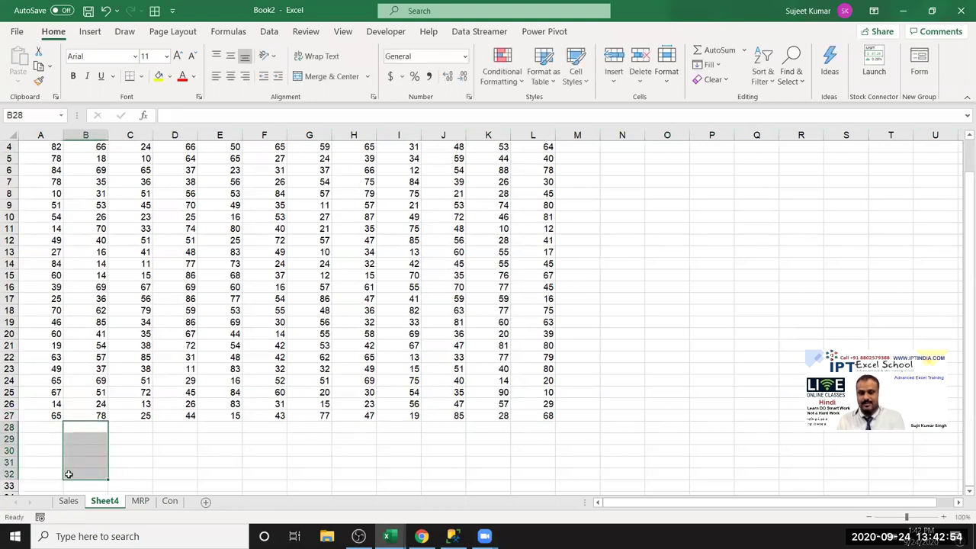
Step: From A4, End+Down to A27, then Ctrl+Up back to A4 and step up to A1
left_click(43, 145)
key("End")
key("Down")
key("Down")
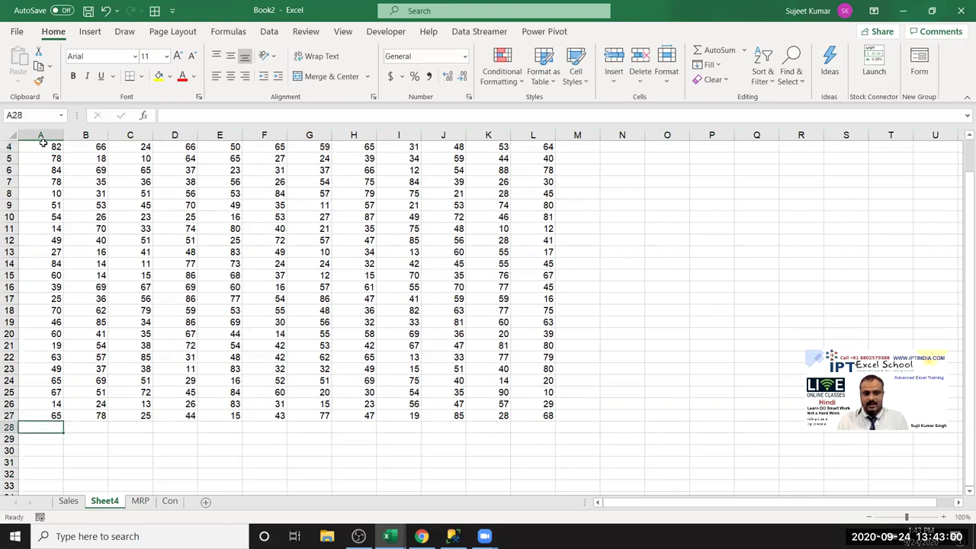
left_click(43, 143)
key("End")
key("Down")
key("ctrl+Up")
key("Up")
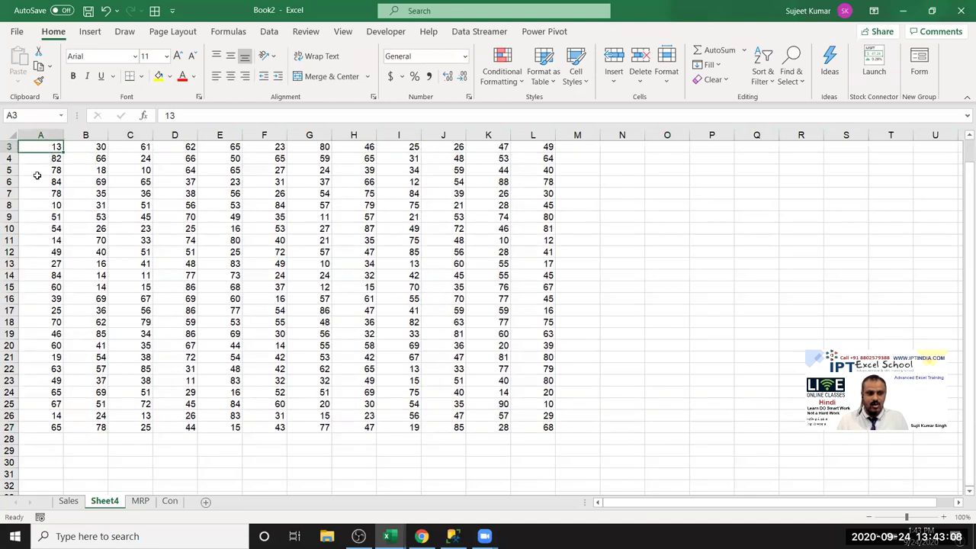
key("Up")
key("Up")
Step: Trace the grid edges with End jumps: A1 to A27, then A1 to L1, L27 and A27
key("End")
key("Down")
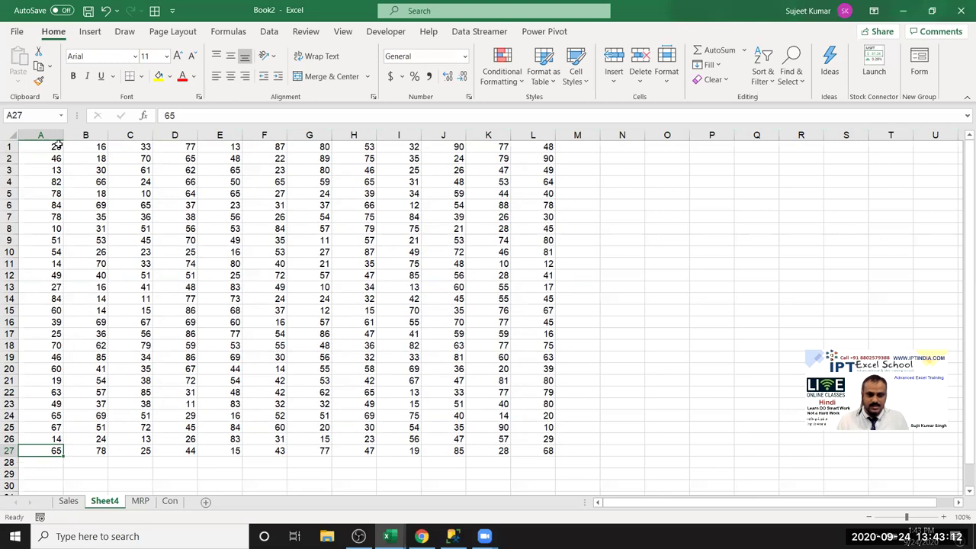
left_click(41, 146)
key("End")
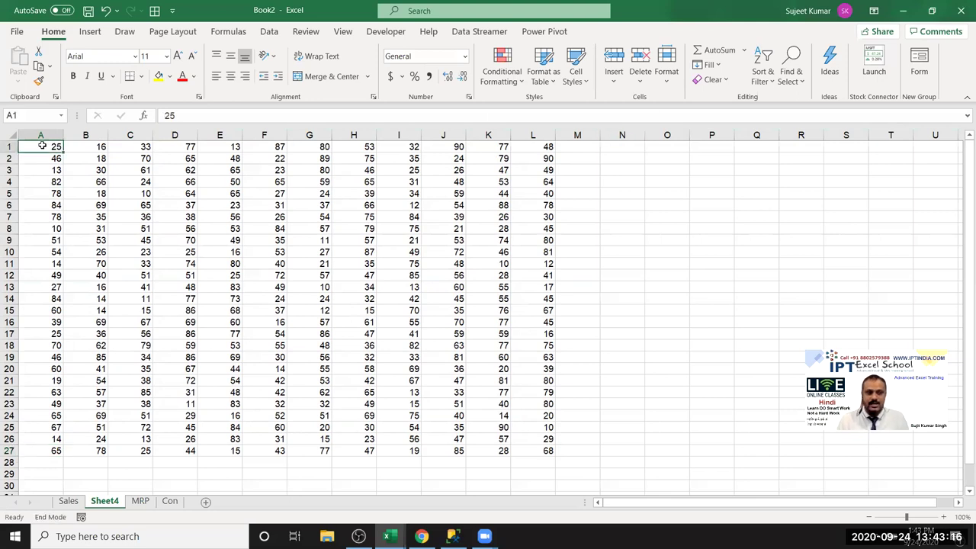
key("Right")
key("End")
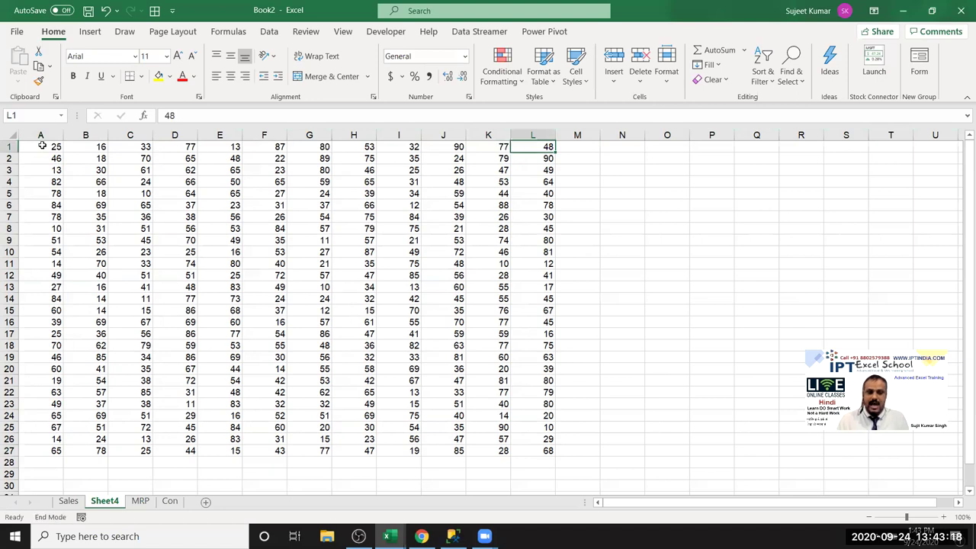
key("Down")
key("End")
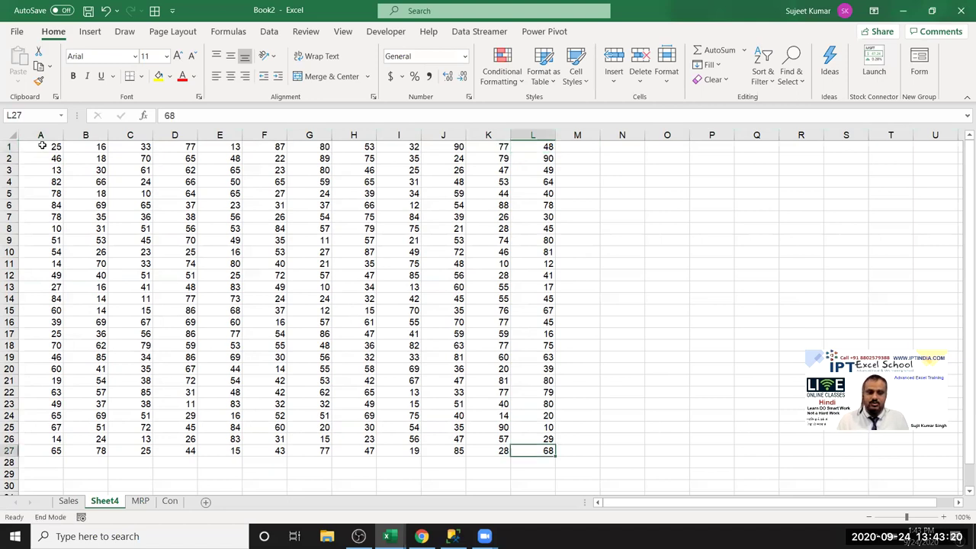
key("Left")
Step: Clear the 49 from A12, show End+Down stopping at A11, then enter 15 in A12
left_click(43, 275)
key("Delete")
left_click(51, 146)
key("End")
key("Down")
key("Down")
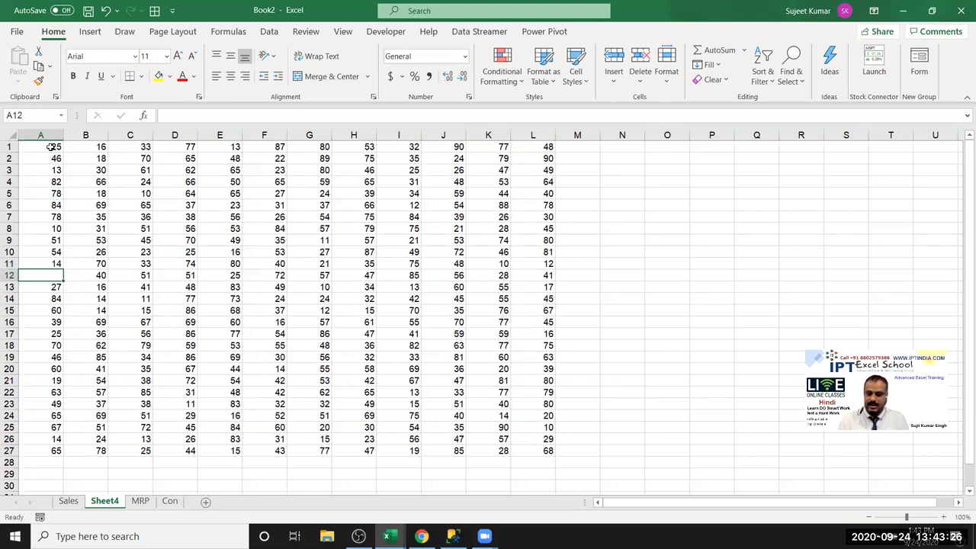
type("15")
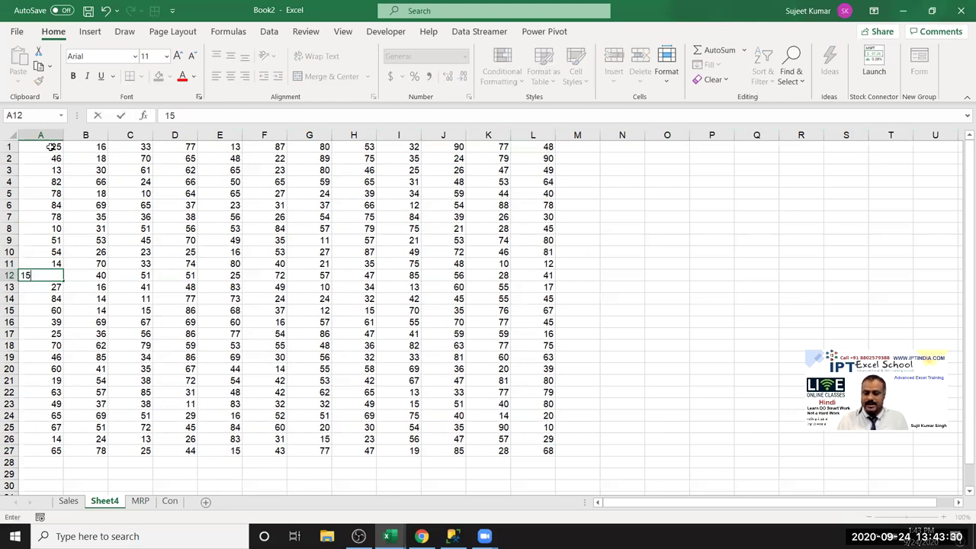
left_click(99, 170)
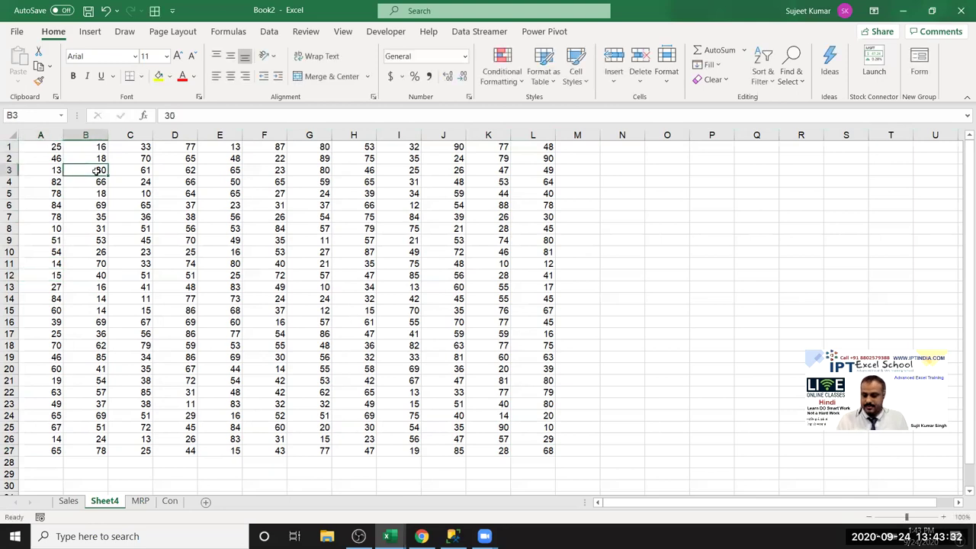
left_click(44, 148)
Step: Page down through the empty rows below the data and back up to A1
key("Page_Down")
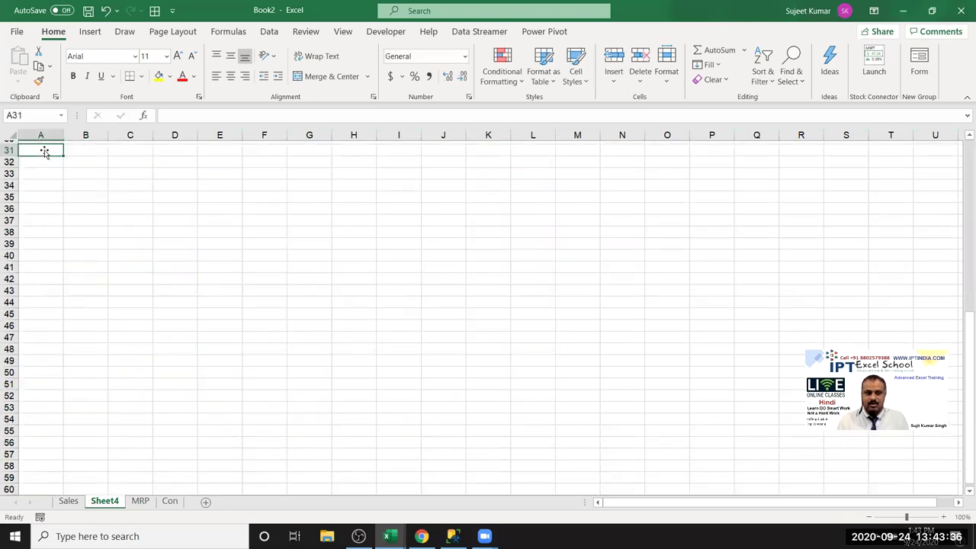
key("Page_Up")
key("Page_Down")
key("Page_Up")
key("End")
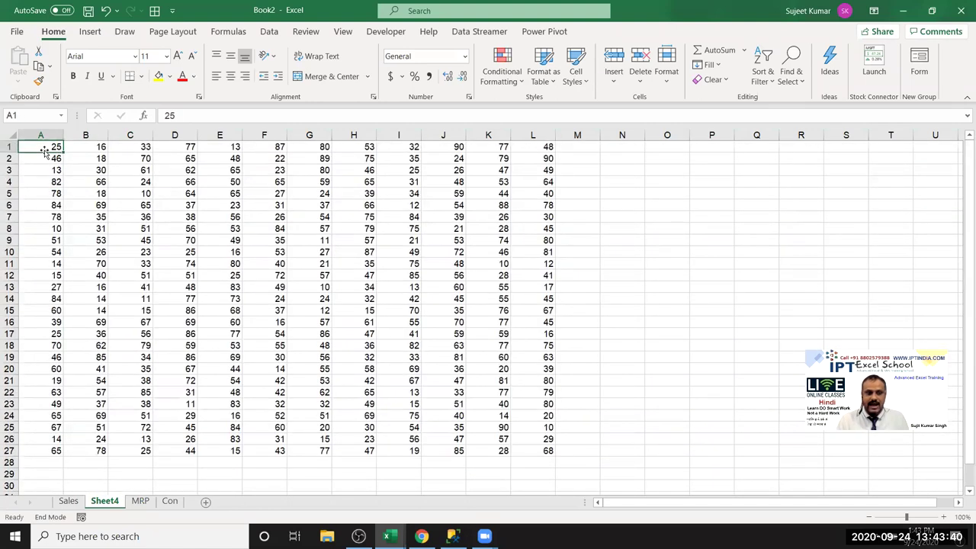
key("Page_Down")
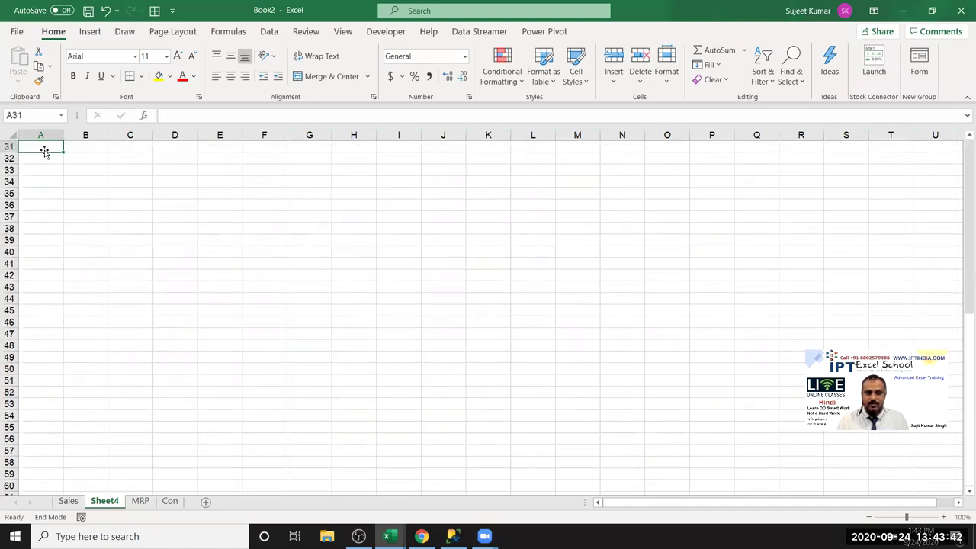
key("Page_Up")
key("End")
key("Page_Down")
key("Page_Up")
key("Page_Down")
key("Page_Down")
key("Page_Down")
key("Page_Down")
key("Page_Up")
key("Page_Up")
key("Page_Up")
key("Page_Up")
key("Page_Down")
key("Page_Down")
key("Page_Up")
key("Page_Up")
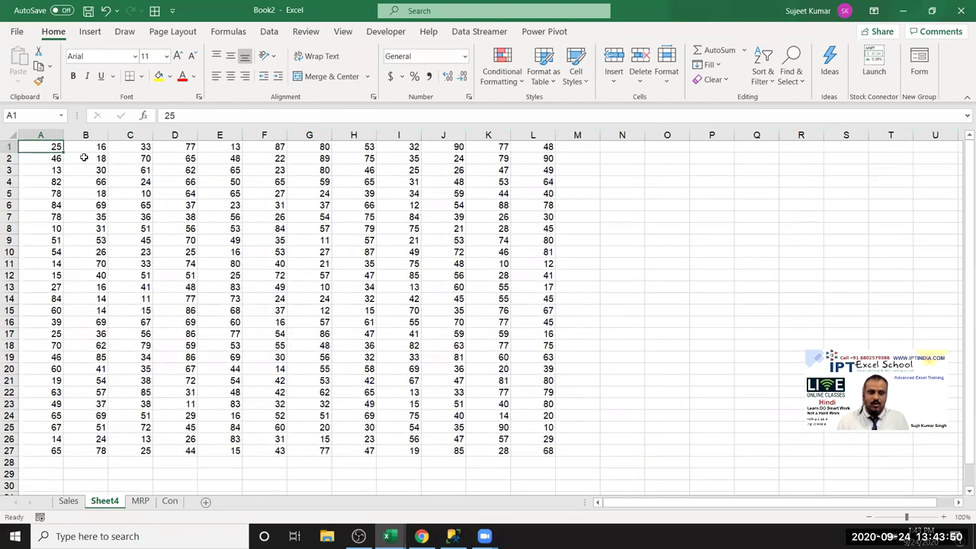
Step: Jump from I27 and J27 to the start of row 27 with Ctrl+Left
left_click(406, 453)
key("ctrl+Left")
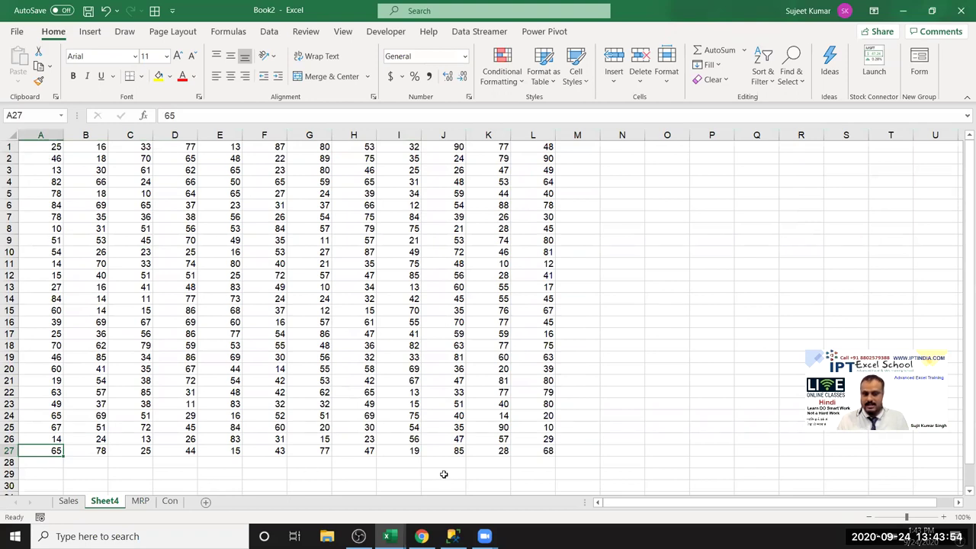
left_click(436, 450)
key("ctrl+Left")
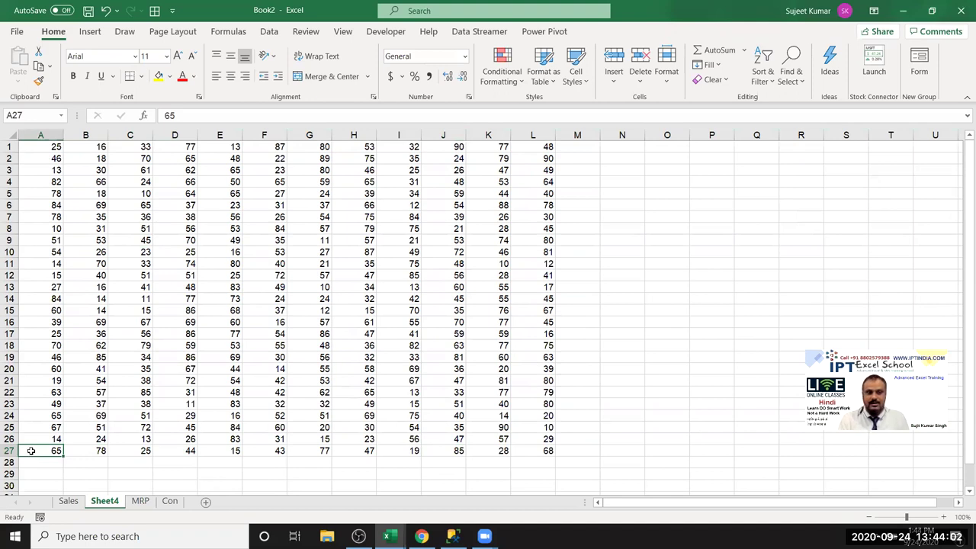
Step: Select the last data row A27:L27, then drag over the whole grid A1:L27
key("Up")
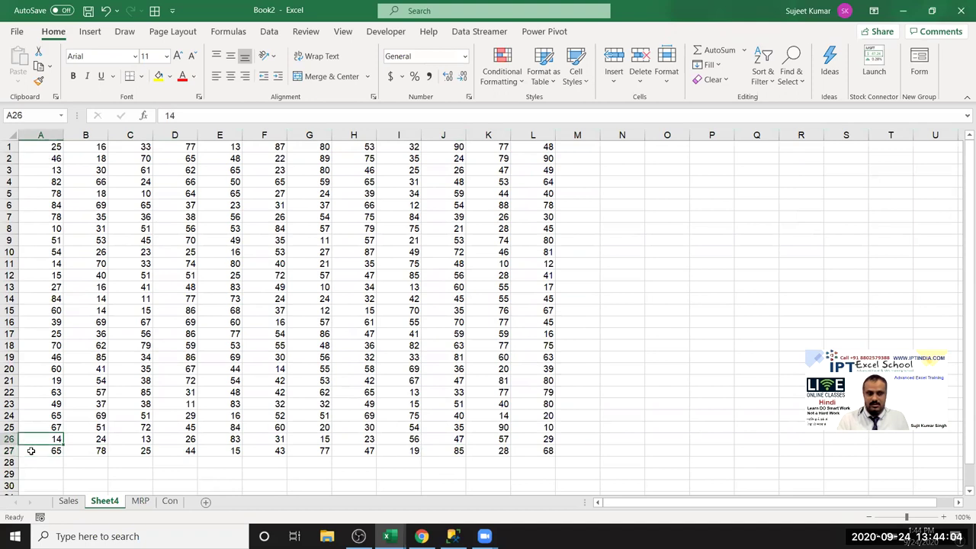
key("Down")
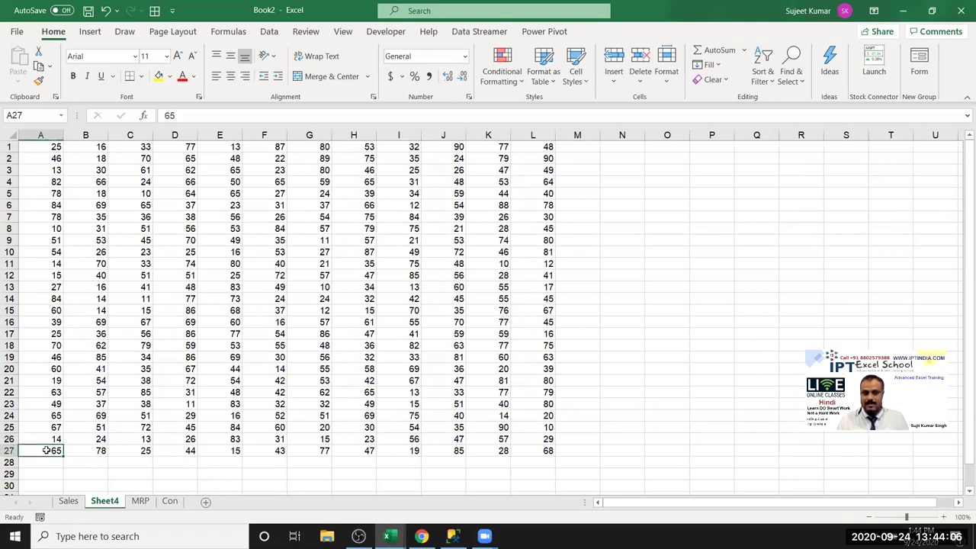
left_click_drag(546, 450, 45, 451)
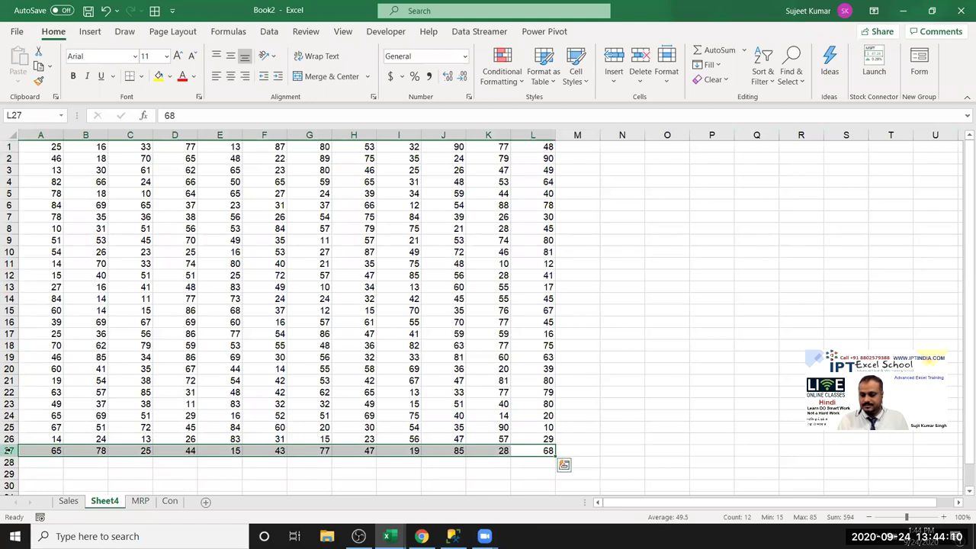
left_click(66, 346)
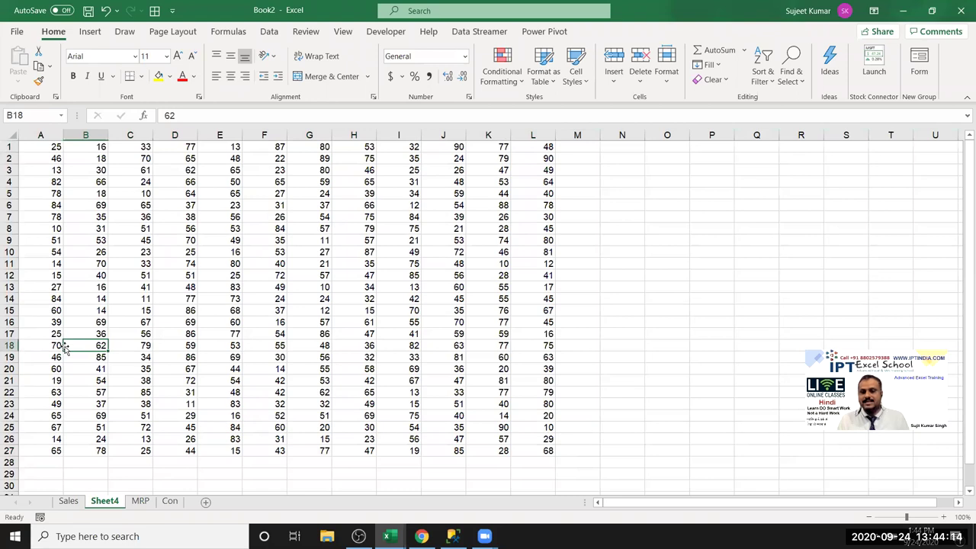
mouse_move(43, 149)
left_mouse_down()
mouse_move(92, 190)
mouse_move(279, 468)
left_mouse_up()
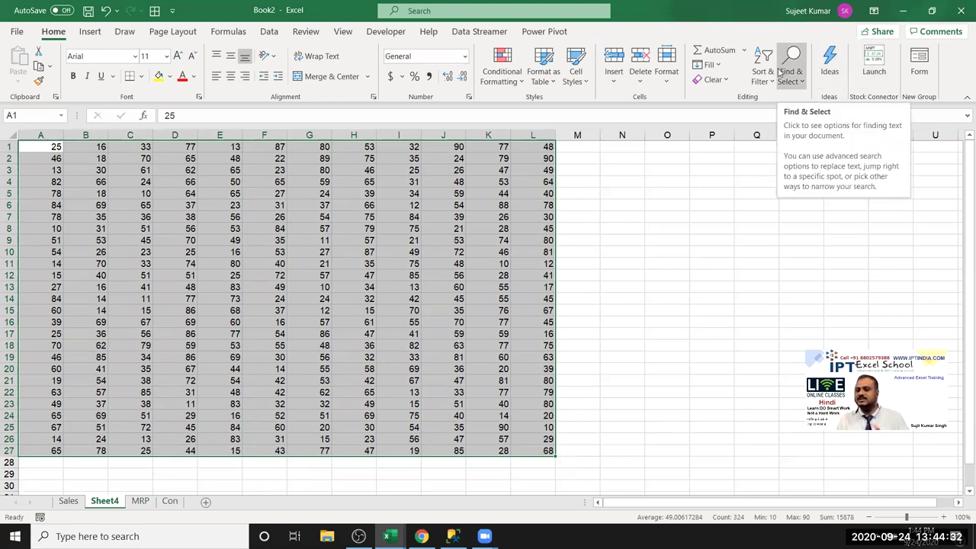
left_click(210, 311)
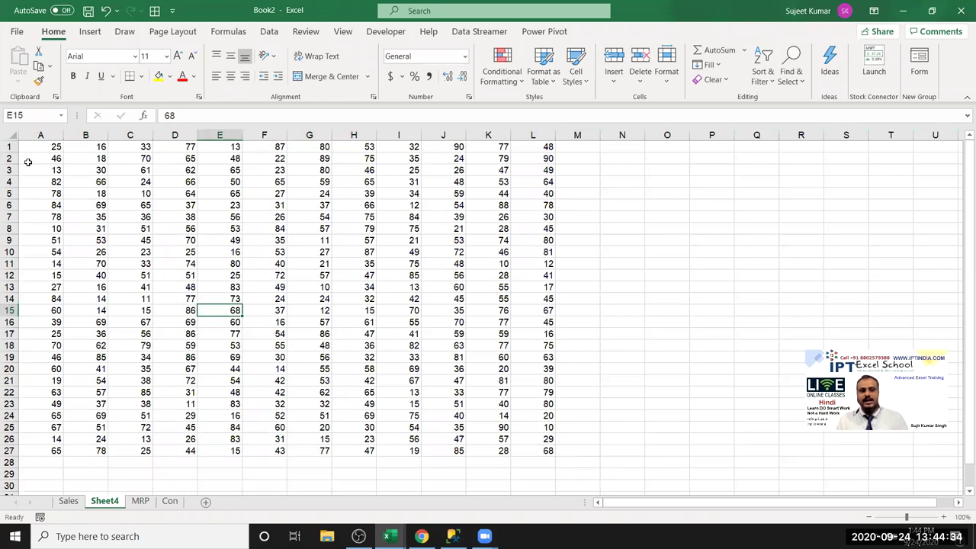
scroll(103, 292, "down", 4)
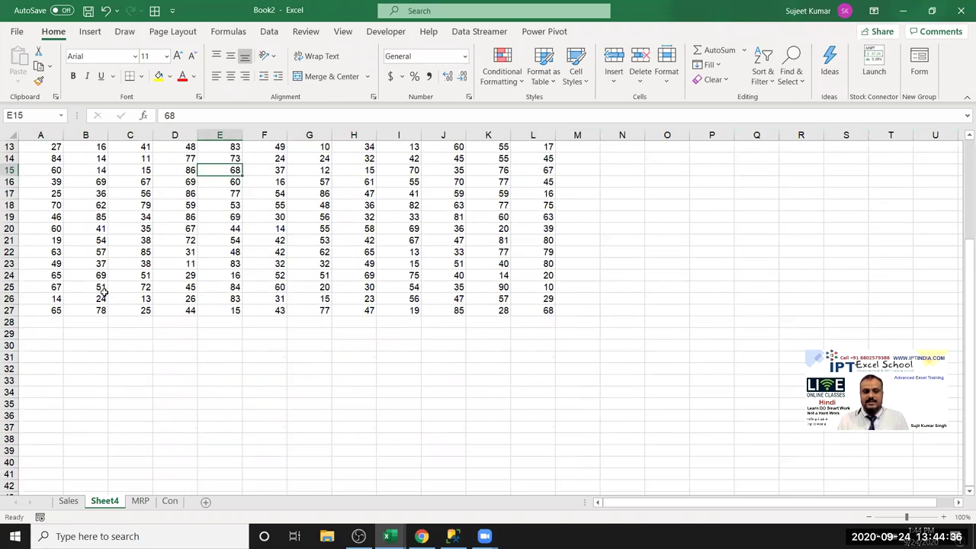
scroll(104, 293, "down", 5)
scroll(104, 293, "up", 2)
scroll(103, 293, "up", 5)
scroll(103, 292, "up", 2)
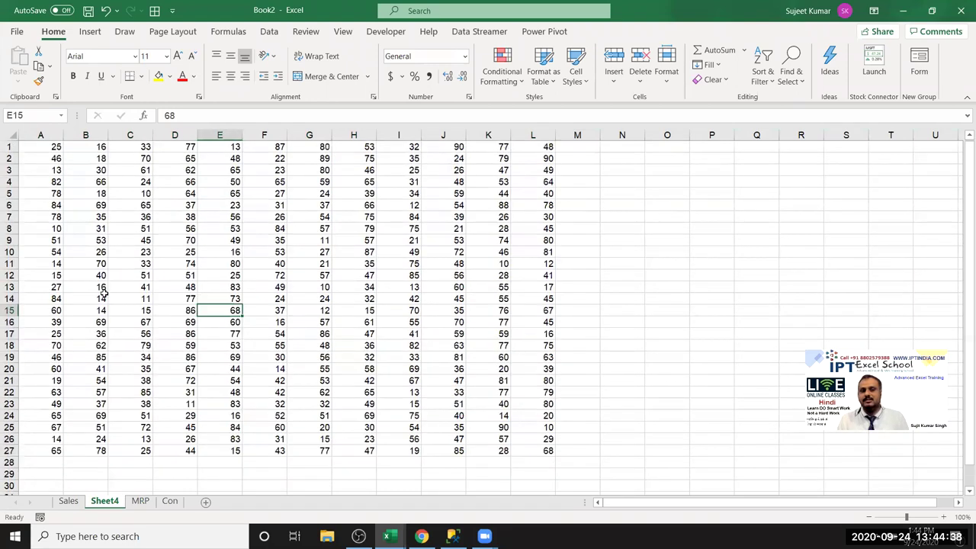
scroll(83, 294, "down", 4)
scroll(74, 302, "down", 5)
scroll(73, 312, "down", 15)
scroll(74, 312, "down", 8)
scroll(74, 313, "down", 10)
scroll(74, 313, "up", 3)
scroll(68, 301, "up", 6)
left_click(17, 115)
type("a1006")
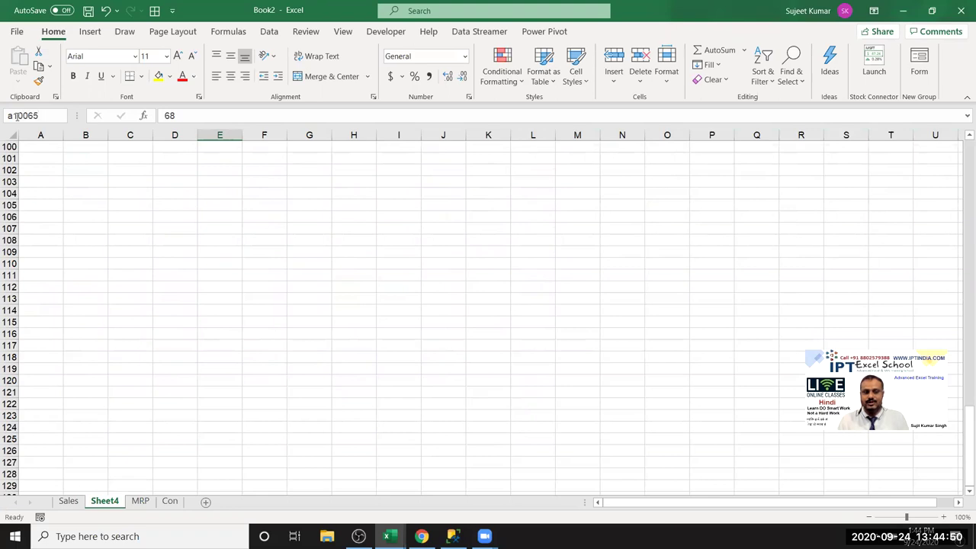
key("Return")
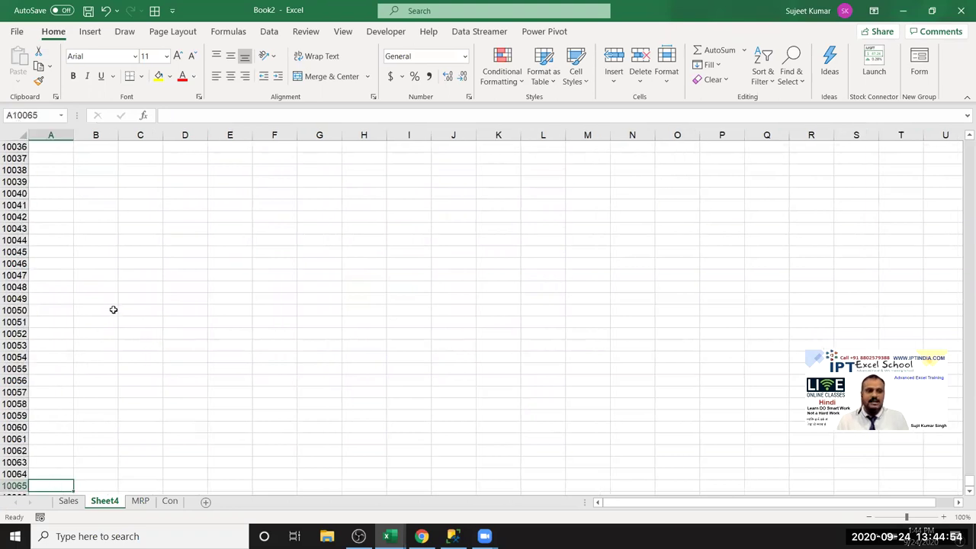
key("ctrl+Home")
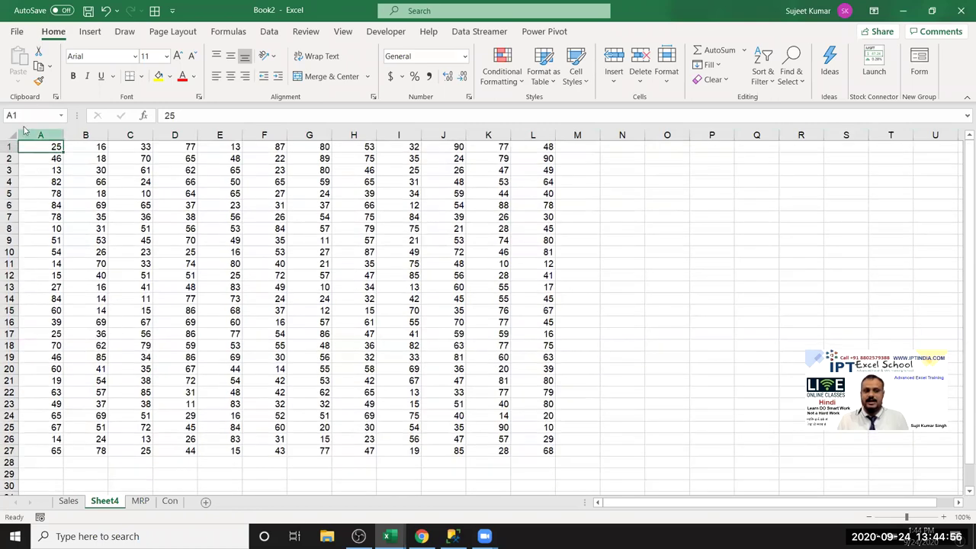
left_click(21, 116)
type("a65")
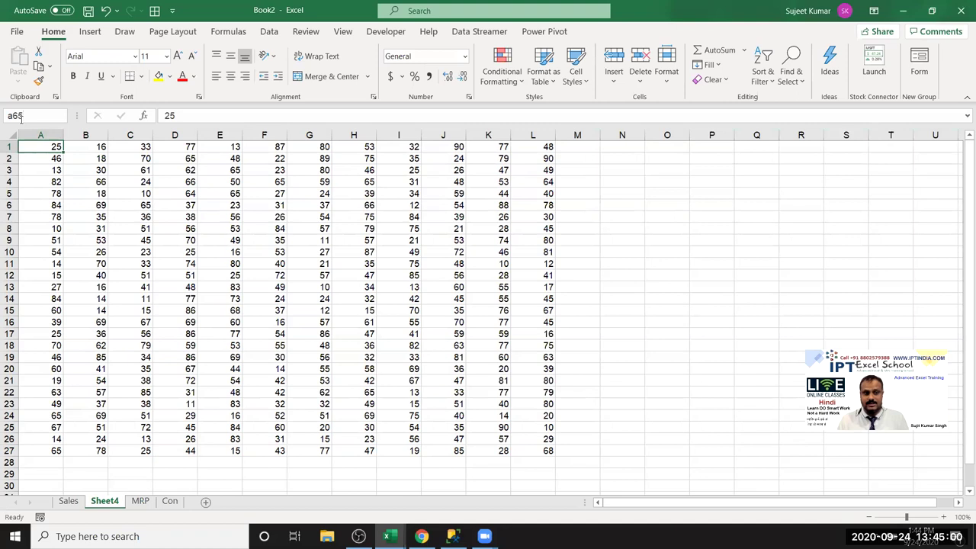
key("Return")
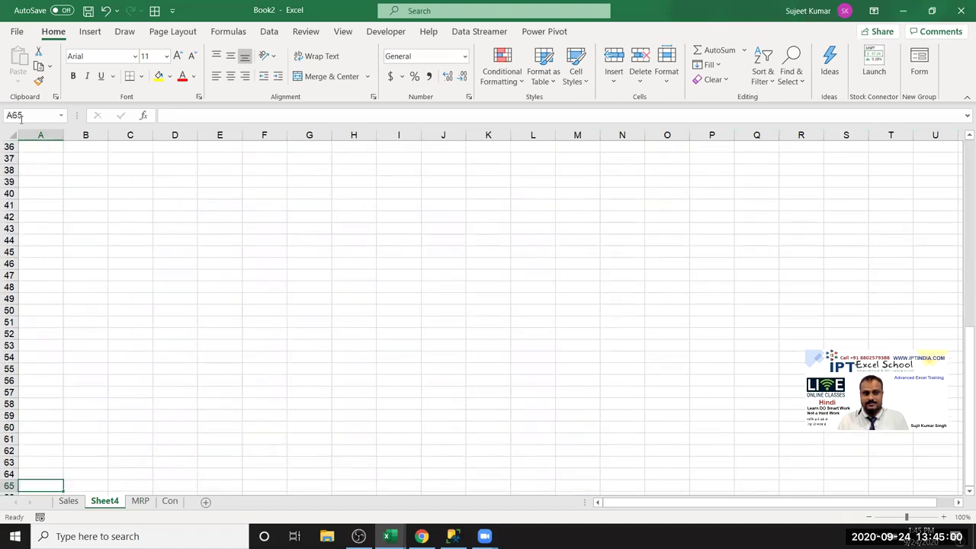
key("ctrl+Home")
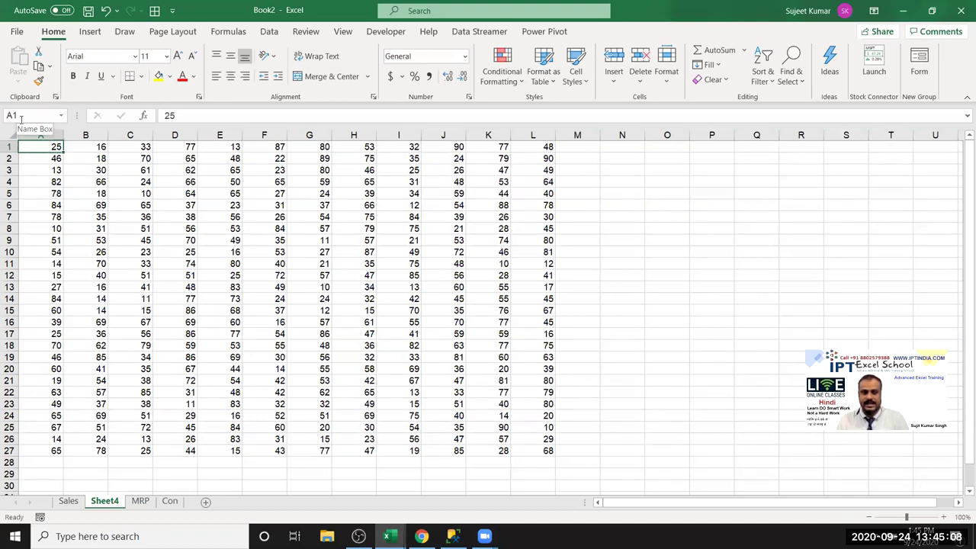
Step: Select B6:B7 and then all of column A to compare status-bar statistics
left_click(48, 193)
left_click_drag(90, 205, 90, 217)
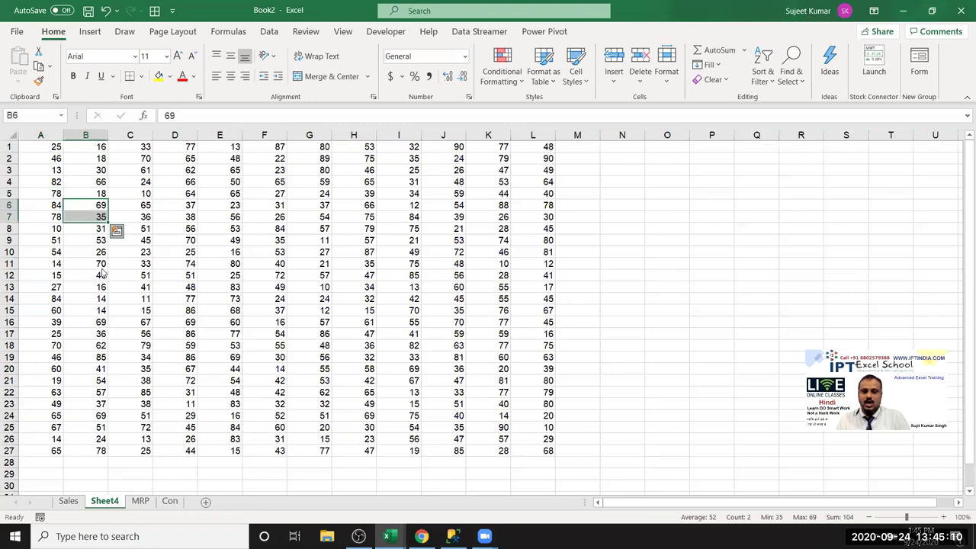
left_click(116, 230)
left_click(48, 192)
left_click(50, 138)
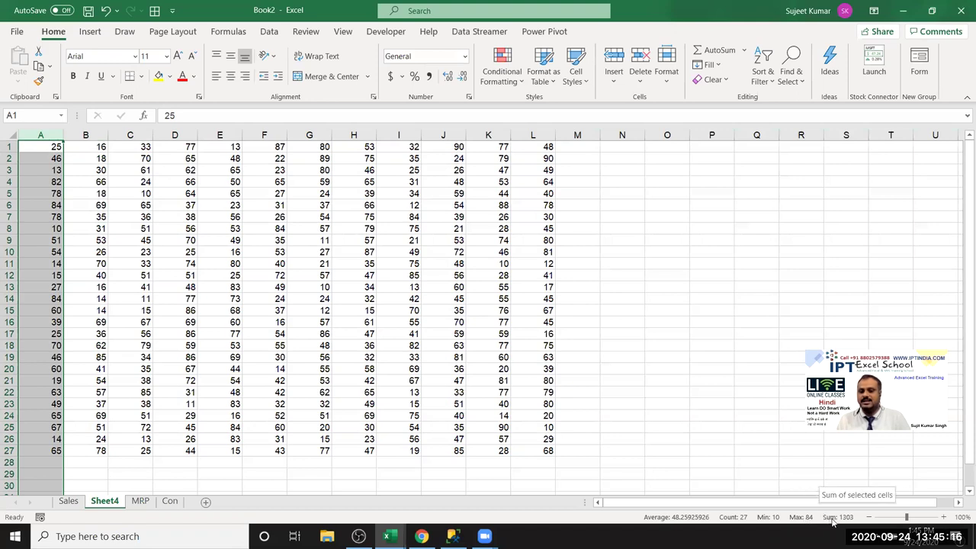
Step: Uncheck Minimum and Maximum in the status-bar customisation menu
right_click(615, 524)
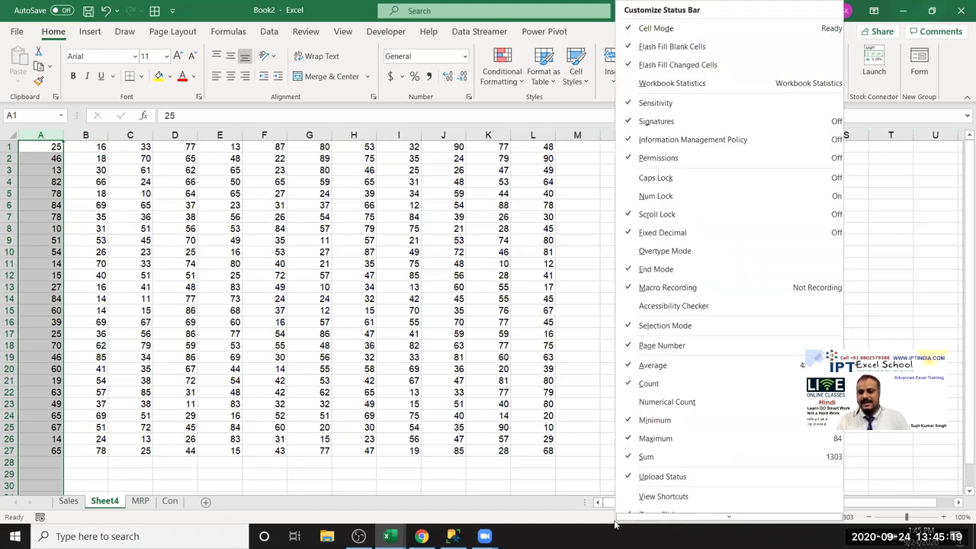
left_click(626, 425)
left_click(626, 442)
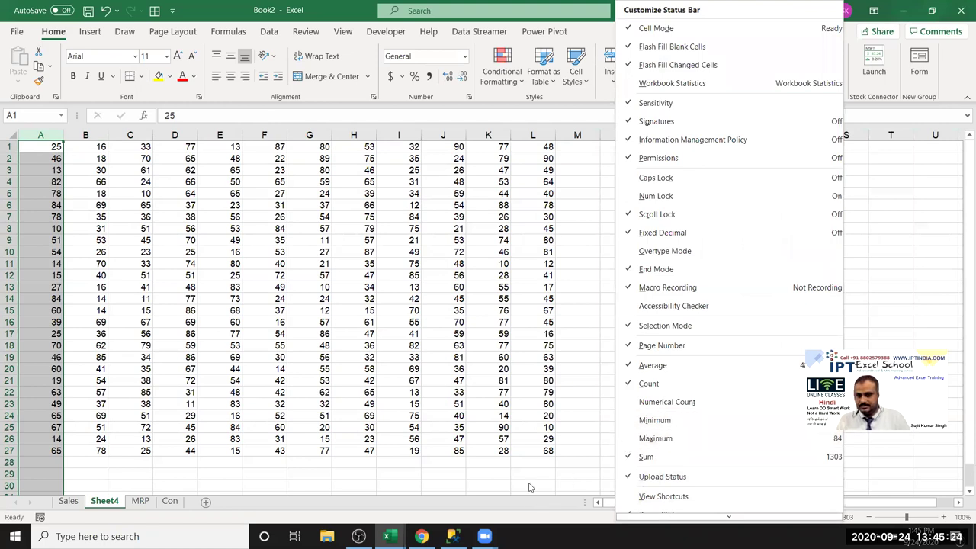
key("Escape")
Step: Select A2:B19 to view its statistics, then open the File start page
left_click(99, 402)
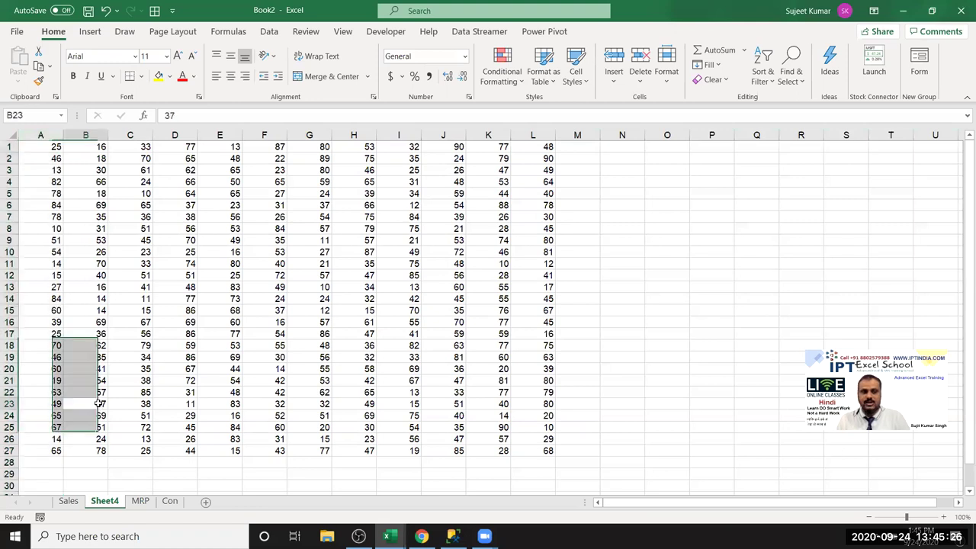
left_click_drag(40, 157, 135, 392)
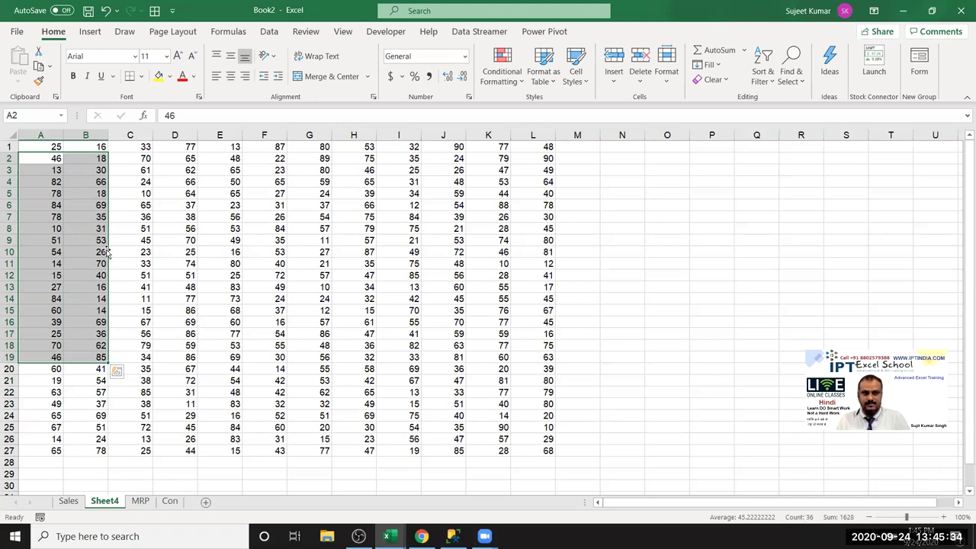
left_click(274, 261)
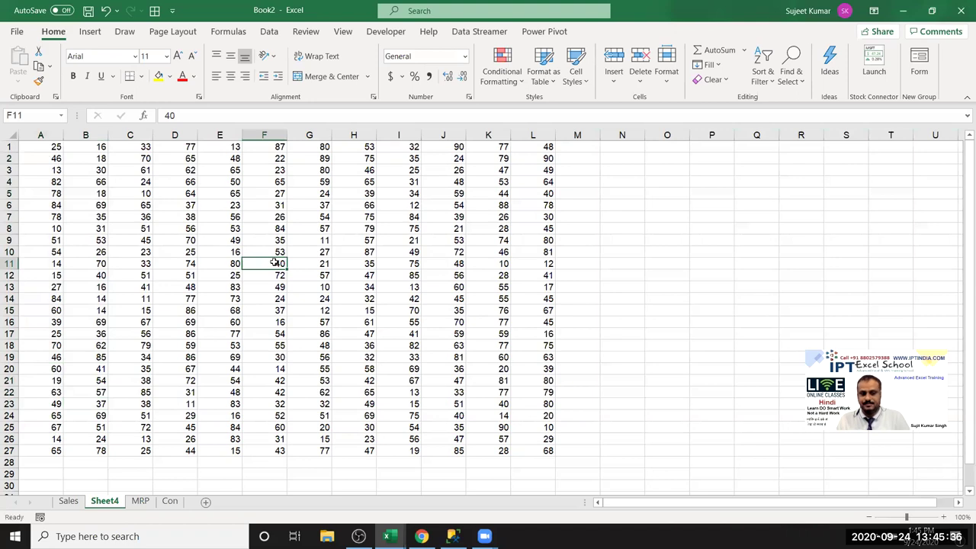
left_click(11, 36)
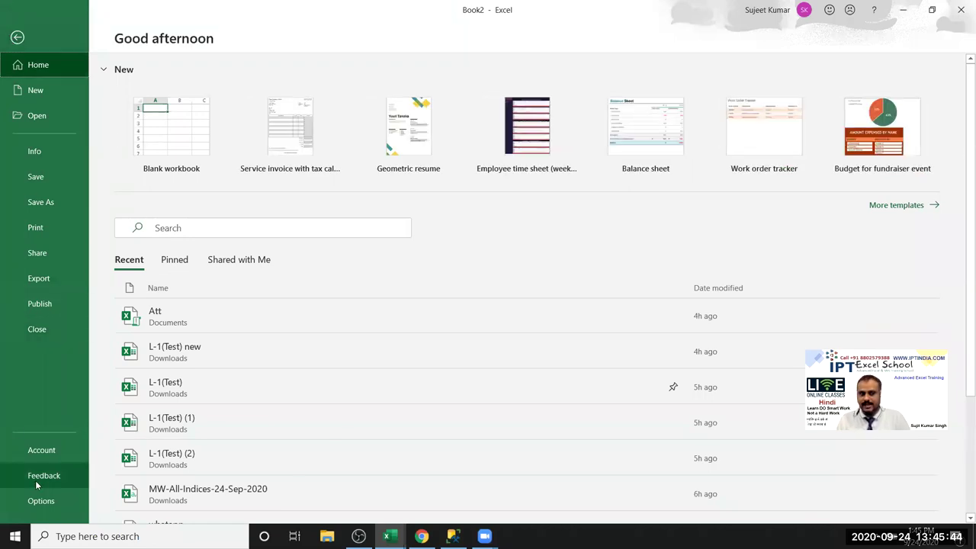
Step: Leave Backstage for Sheet4, select D15, and show the desktop with Windows+D
left_click(15, 39)
left_click(189, 311)
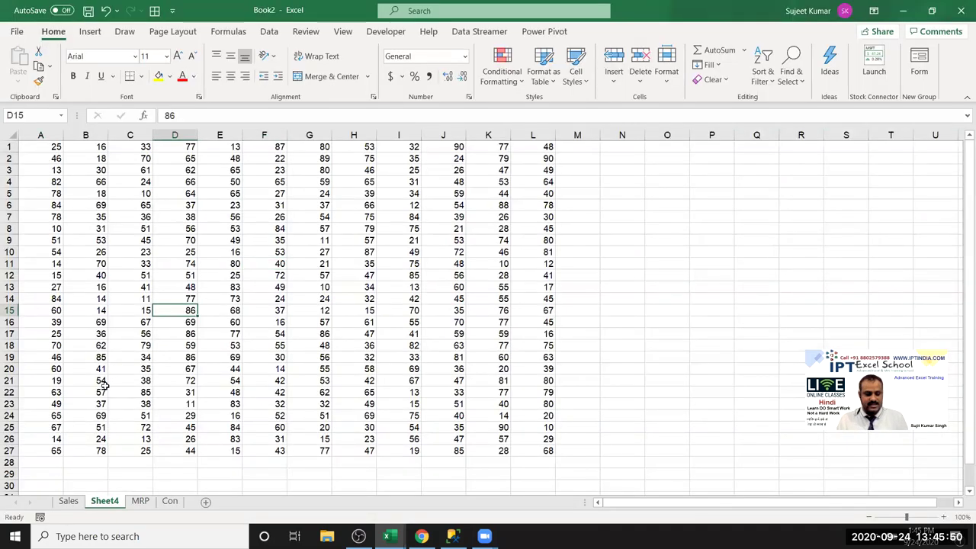
key("super+d")
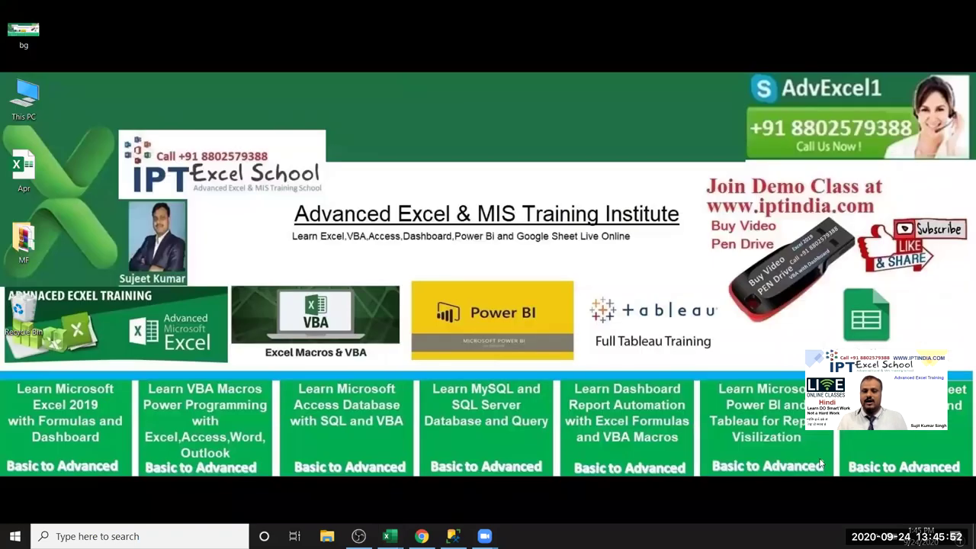